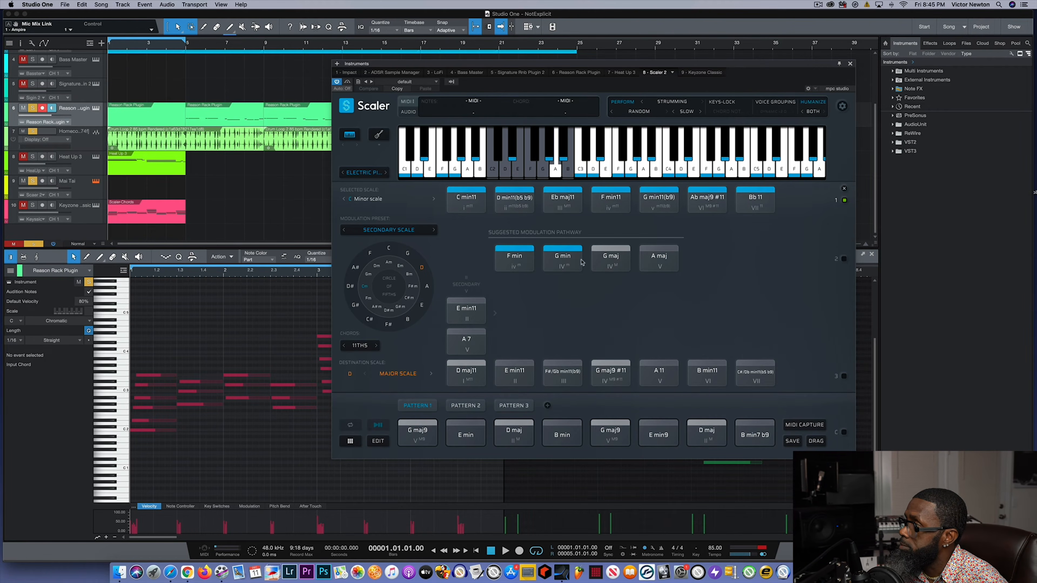
- Leave the modulation page and look through the major scale list and the available scale types
{"action": "left_click", "coordinate": [843, 190]}
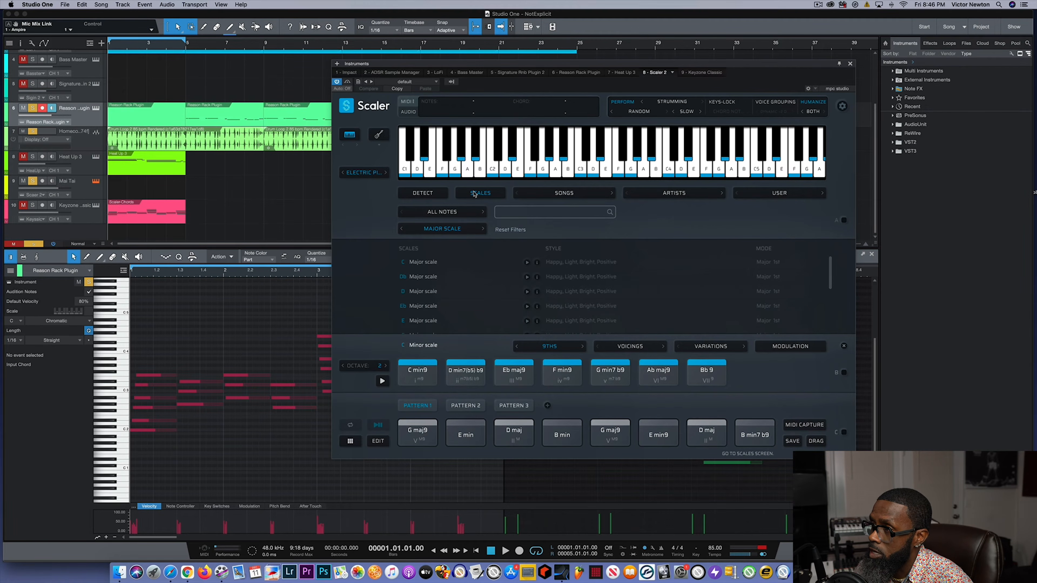
{"action": "scroll", "coordinate": [412, 263], "scroll_direction": "down", "scroll_amount": 5}
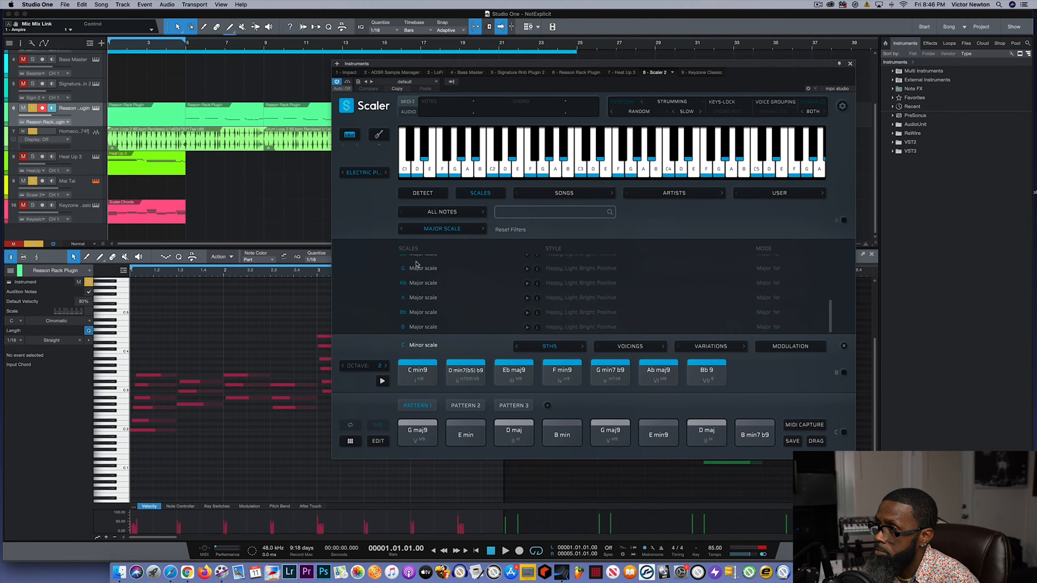
{"action": "scroll", "coordinate": [417, 265], "scroll_direction": "up", "scroll_amount": 5}
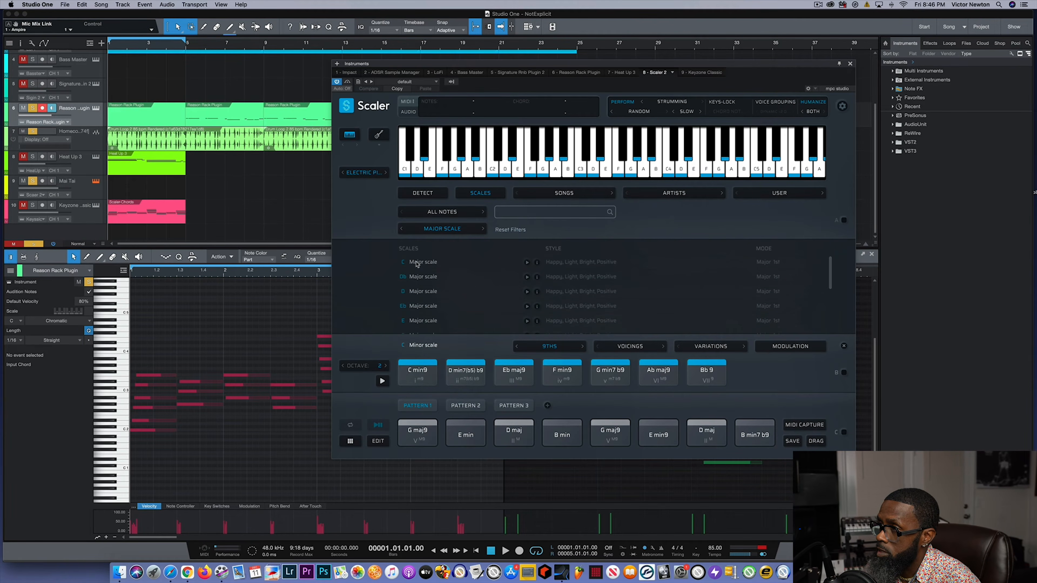
{"action": "left_click", "coordinate": [436, 229]}
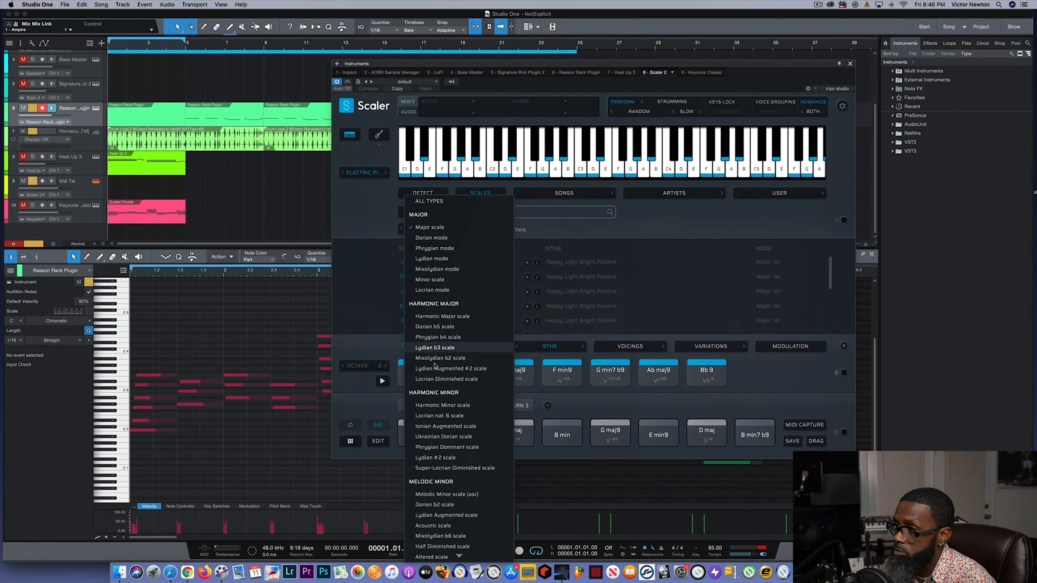
{"action": "scroll", "coordinate": [436, 366], "scroll_direction": "down", "scroll_amount": 8}
{"action": "scroll", "coordinate": [434, 365], "scroll_direction": "down", "scroll_amount": 5}
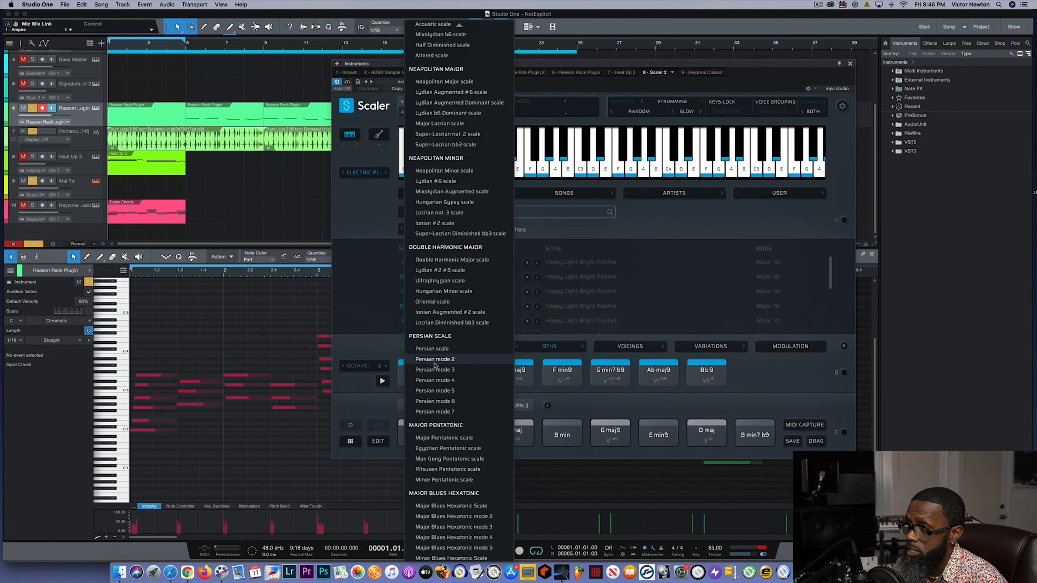
{"action": "scroll", "coordinate": [435, 365], "scroll_direction": "up", "scroll_amount": 8}
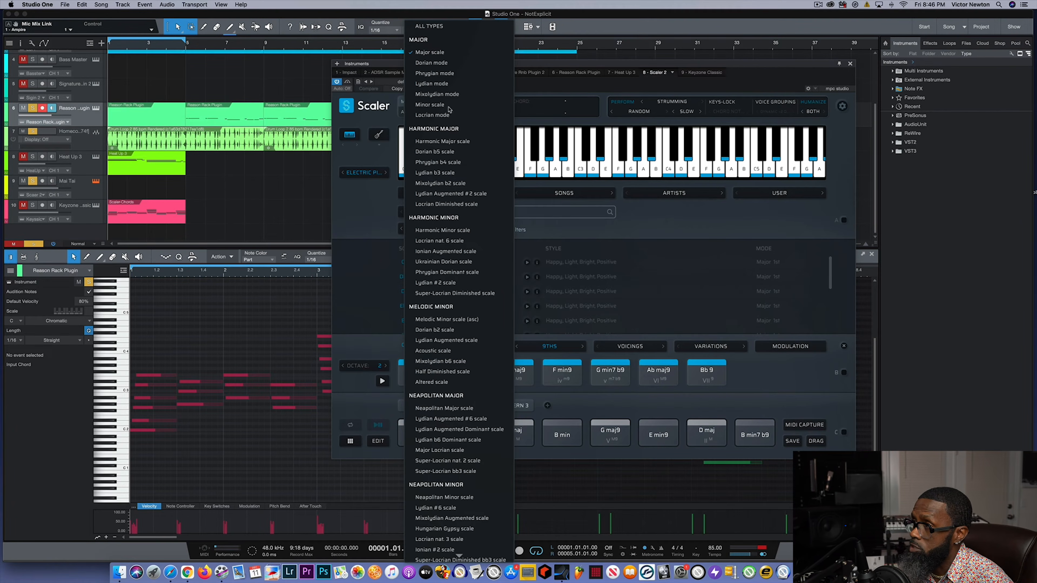
{"action": "left_click", "coordinate": [609, 224]}
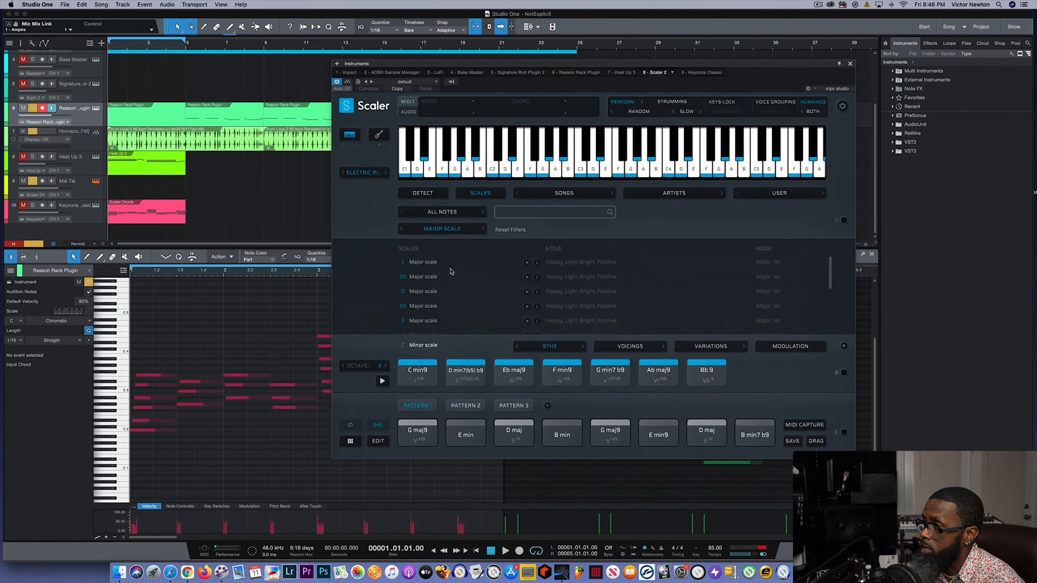
{"action": "scroll", "coordinate": [451, 272], "scroll_direction": "down", "scroll_amount": 5}
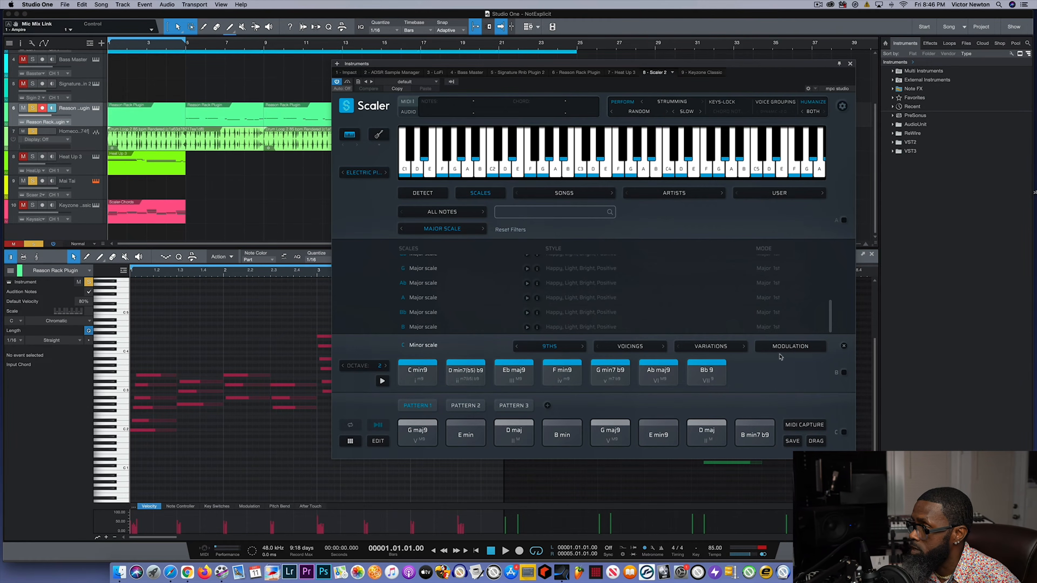
- Return to the modulation page, view the Progression preset, and set the modulation preset back to Secondary Scale
{"action": "left_click", "coordinate": [786, 347]}
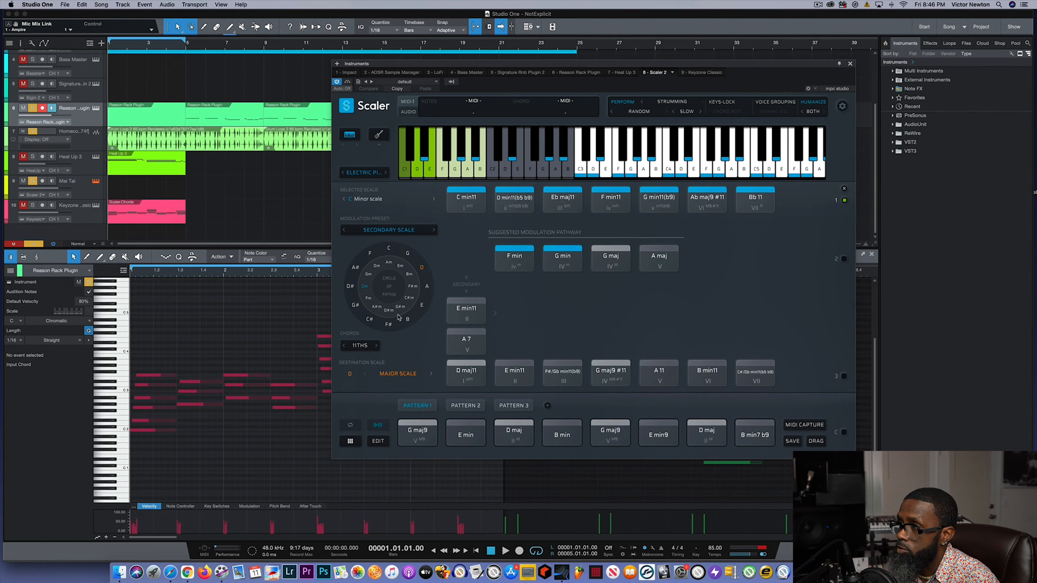
{"action": "left_click", "coordinate": [402, 231]}
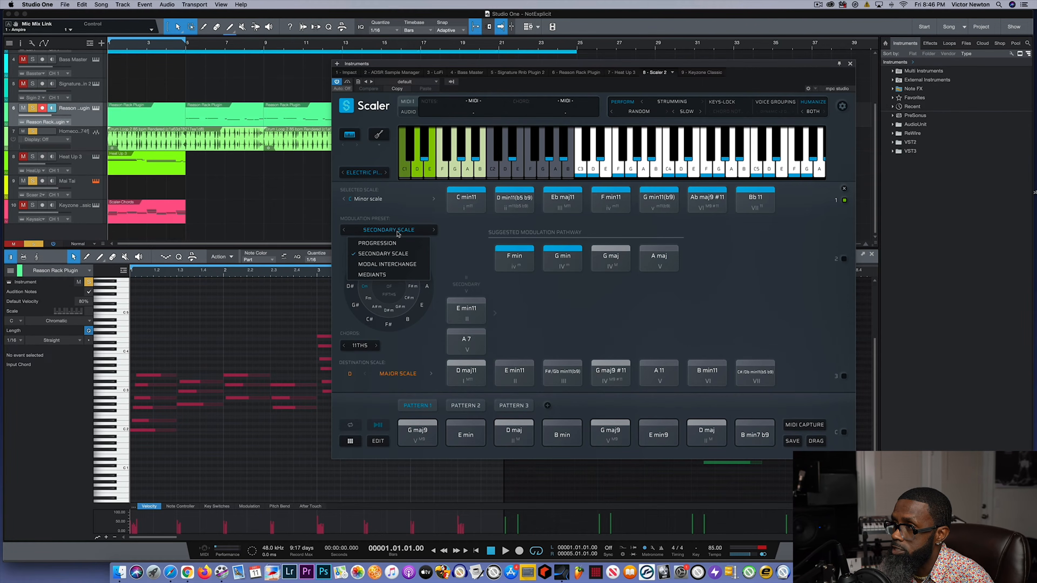
{"action": "left_click", "coordinate": [388, 244]}
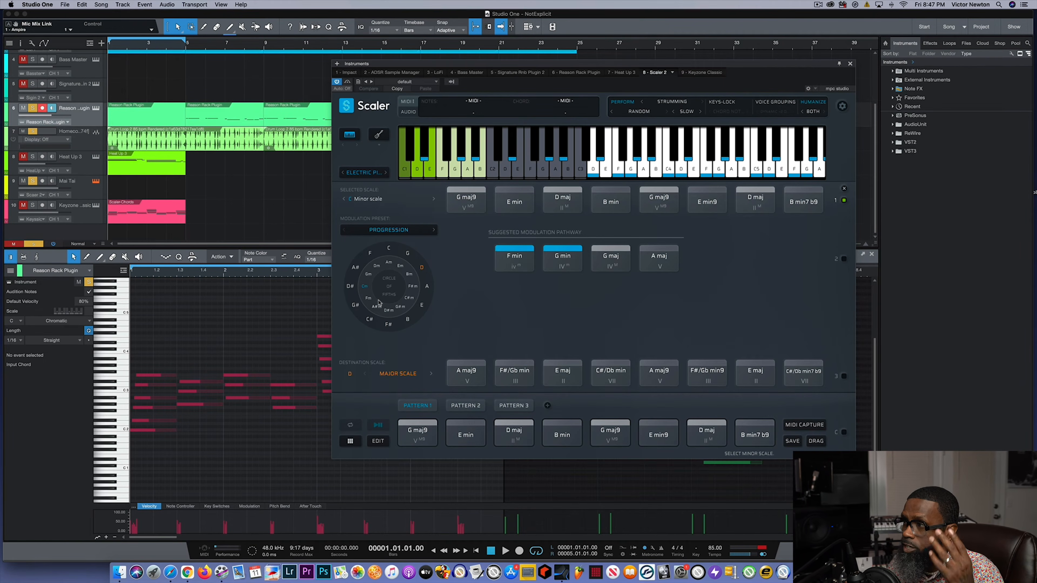
{"action": "left_click", "coordinate": [390, 231]}
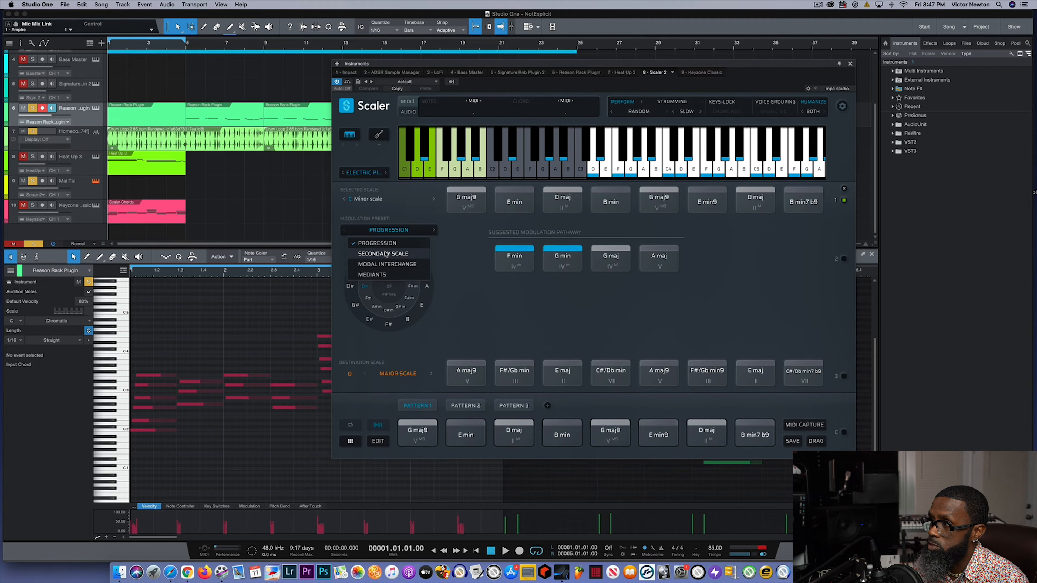
{"action": "left_click", "coordinate": [386, 244]}
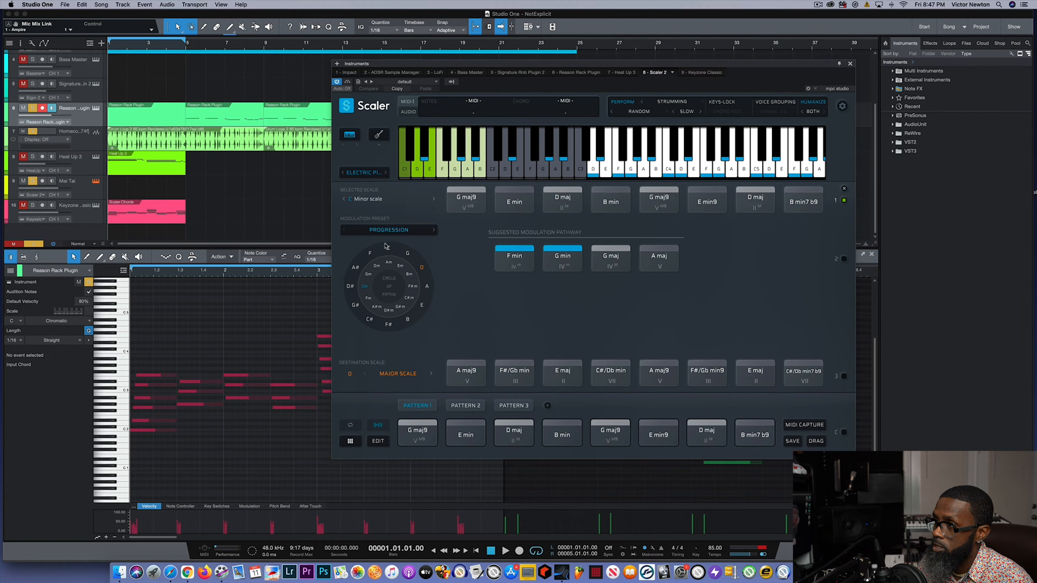
{"action": "left_click", "coordinate": [390, 230]}
{"action": "left_click", "coordinate": [387, 253]}
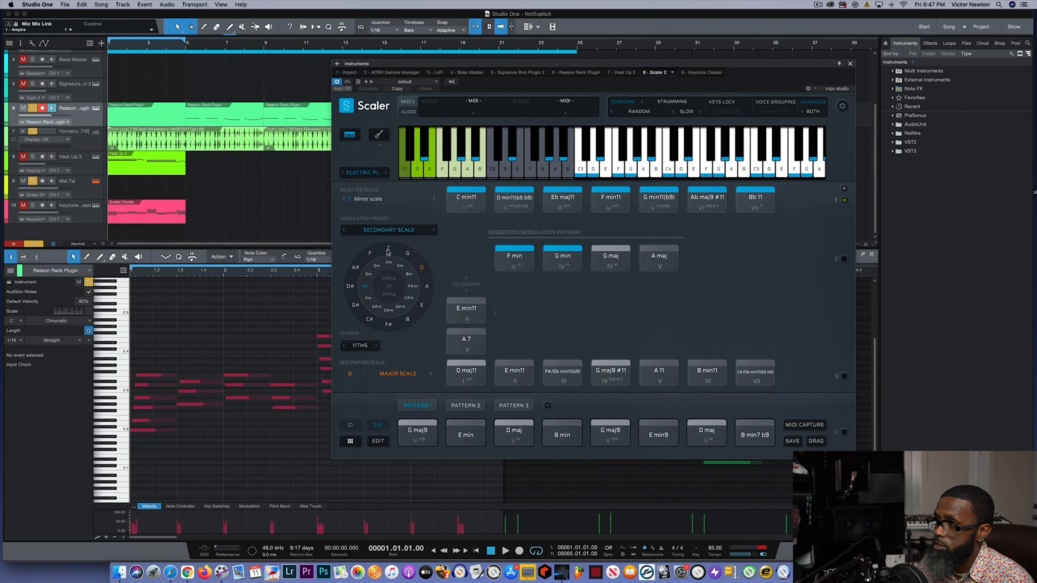
- Switch the modulation preset to Modal Interchange and audition chords from the minor and Dorian rows, including C min11 and D min11(b5 b9)
{"action": "left_click", "coordinate": [391, 231]}
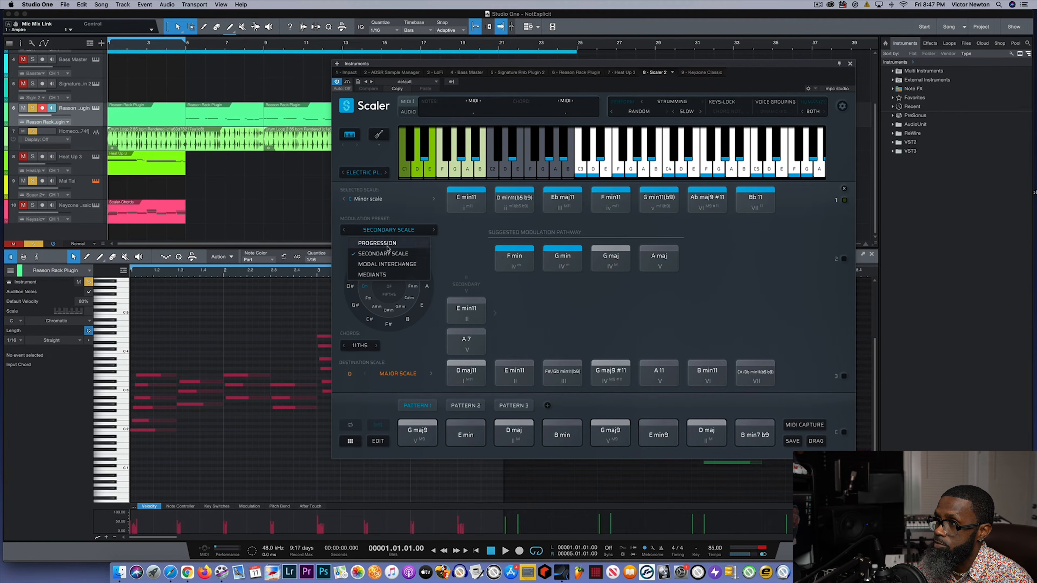
{"action": "left_click", "coordinate": [384, 265]}
{"action": "left_click", "coordinate": [482, 204]}
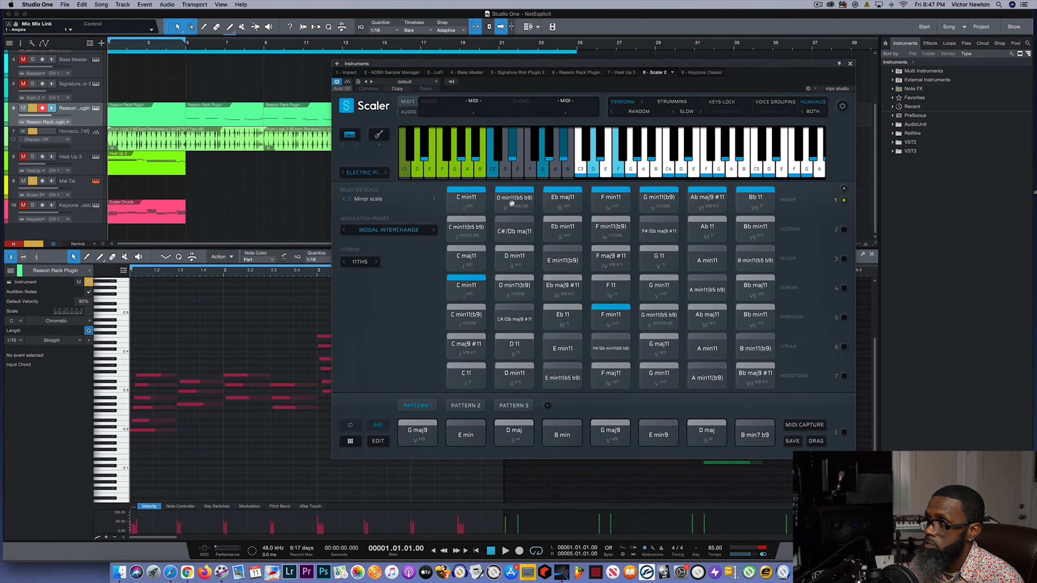
{"action": "left_click", "coordinate": [741, 207]}
{"action": "left_click", "coordinate": [457, 287]}
{"action": "left_click", "coordinate": [468, 200]}
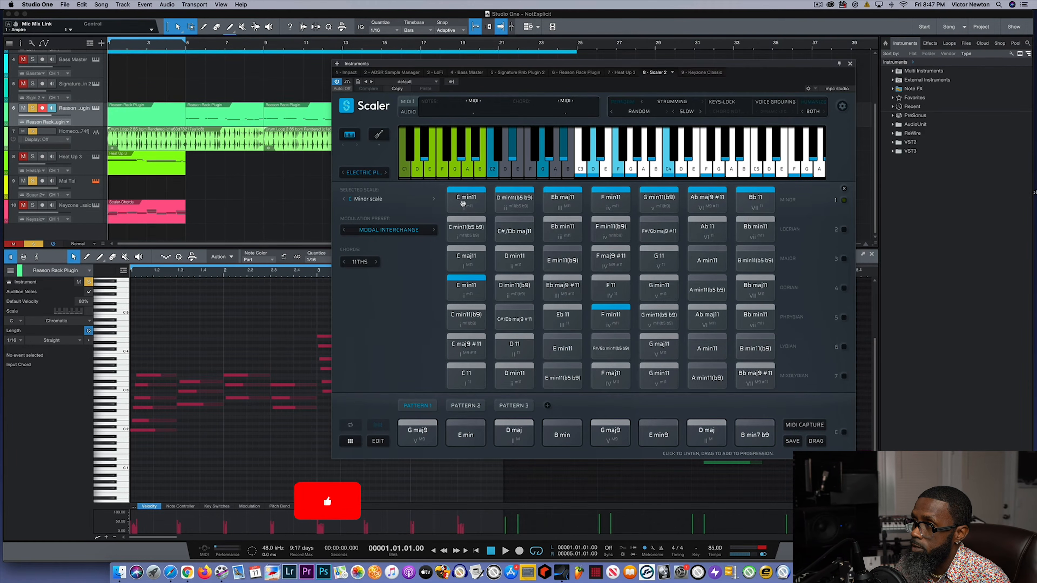
{"action": "left_click", "coordinate": [515, 200]}
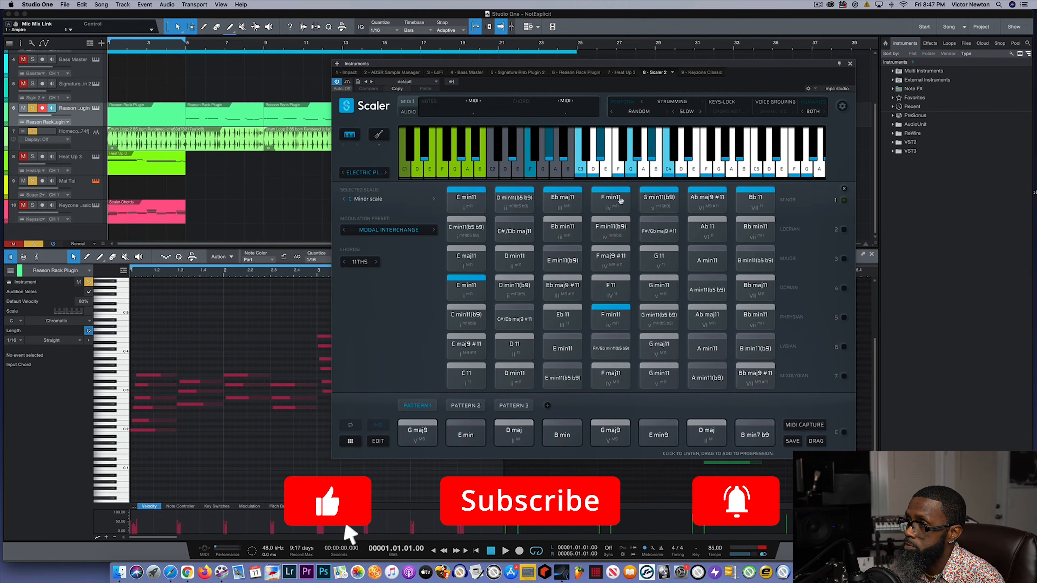
{"action": "left_click", "coordinate": [473, 281]}
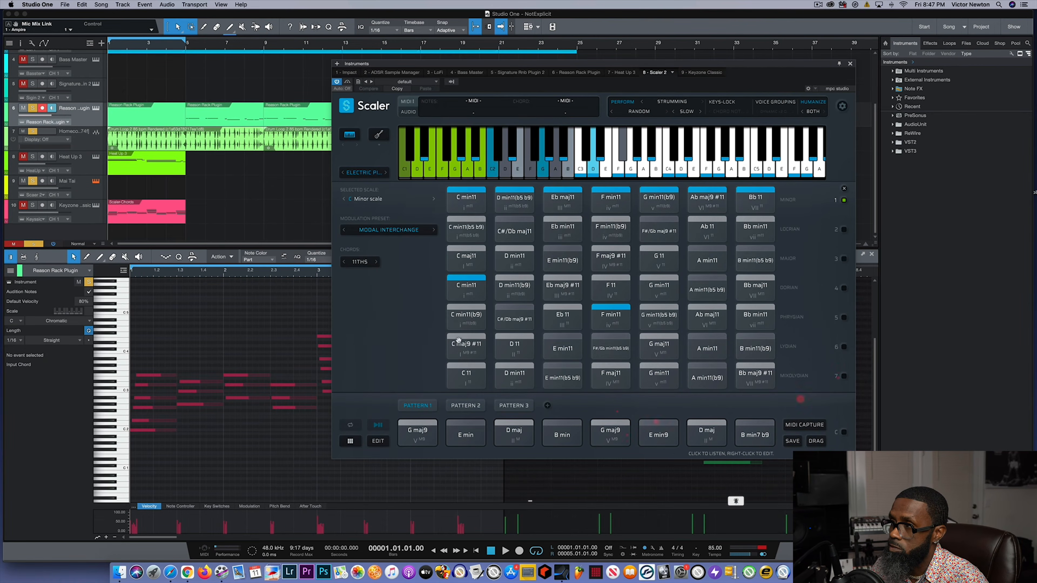
- View the Mediants preset and return the modulation preset to Secondary Scale
{"action": "left_click", "coordinate": [401, 230]}
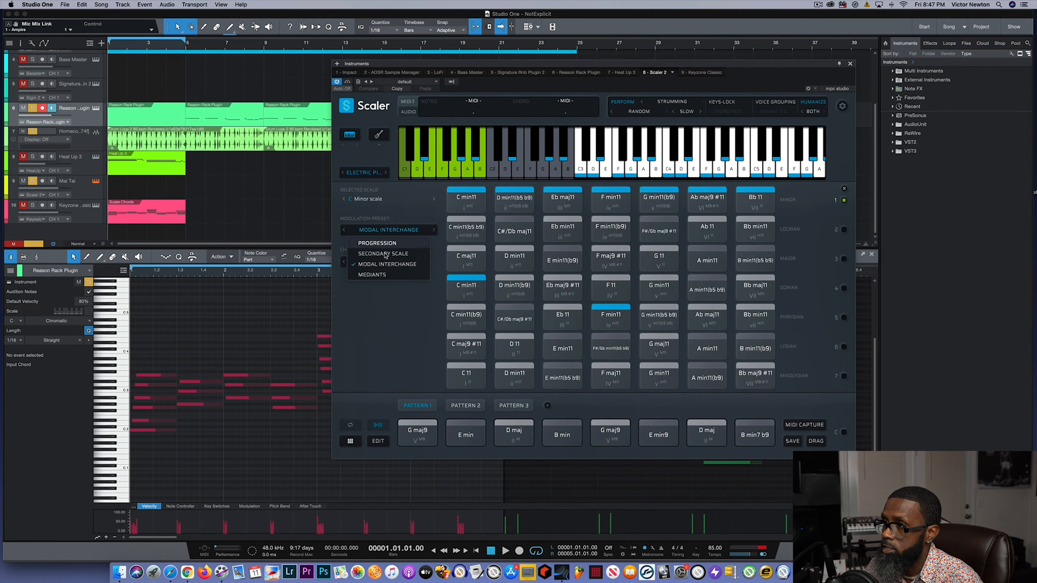
{"action": "left_click", "coordinate": [373, 274]}
{"action": "left_click", "coordinate": [383, 234]}
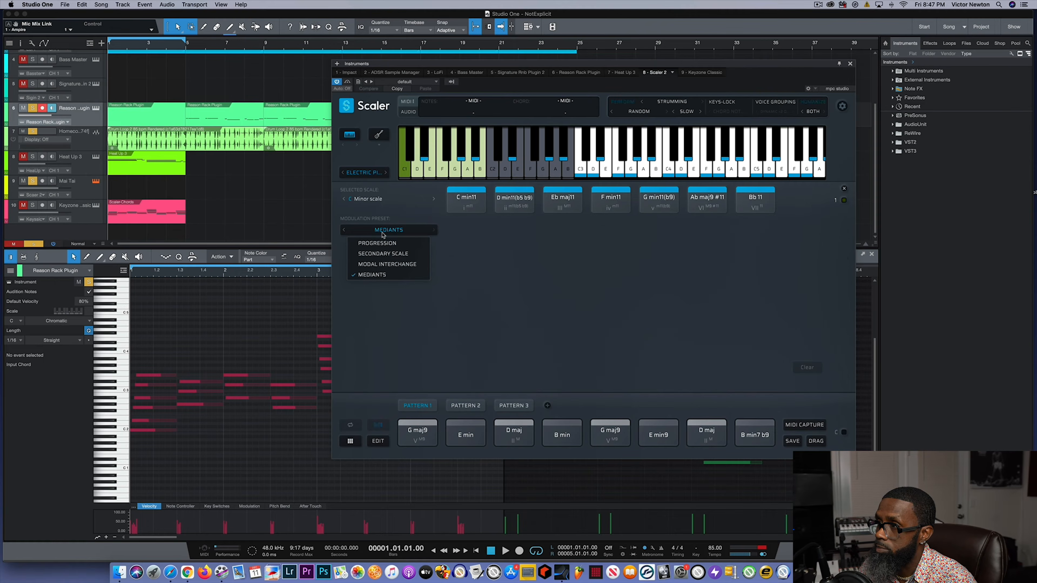
{"action": "left_click", "coordinate": [380, 254]}
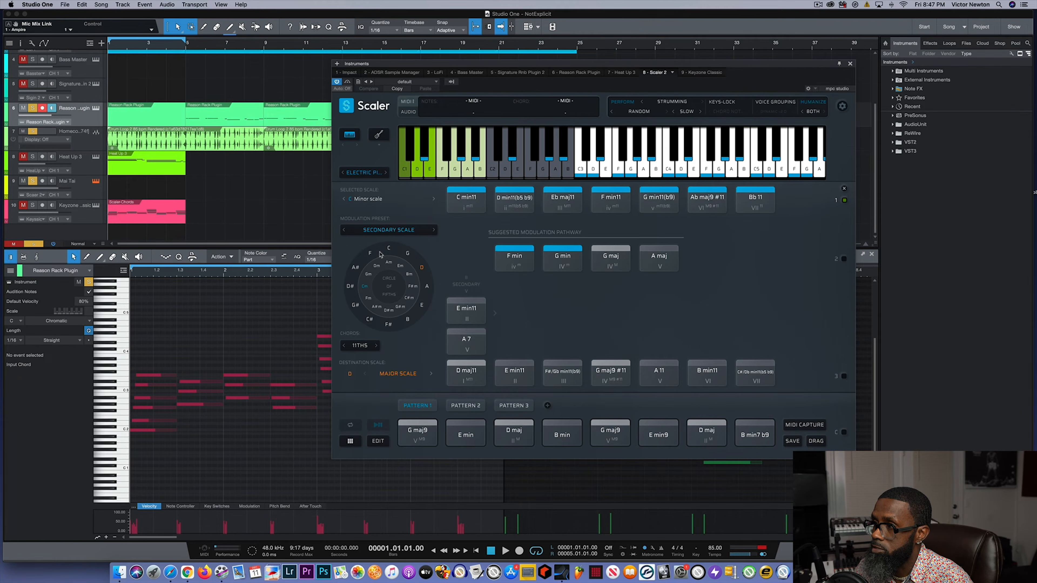
- Create a fourth chord pattern and make it the active one
{"action": "left_click", "coordinate": [547, 406]}
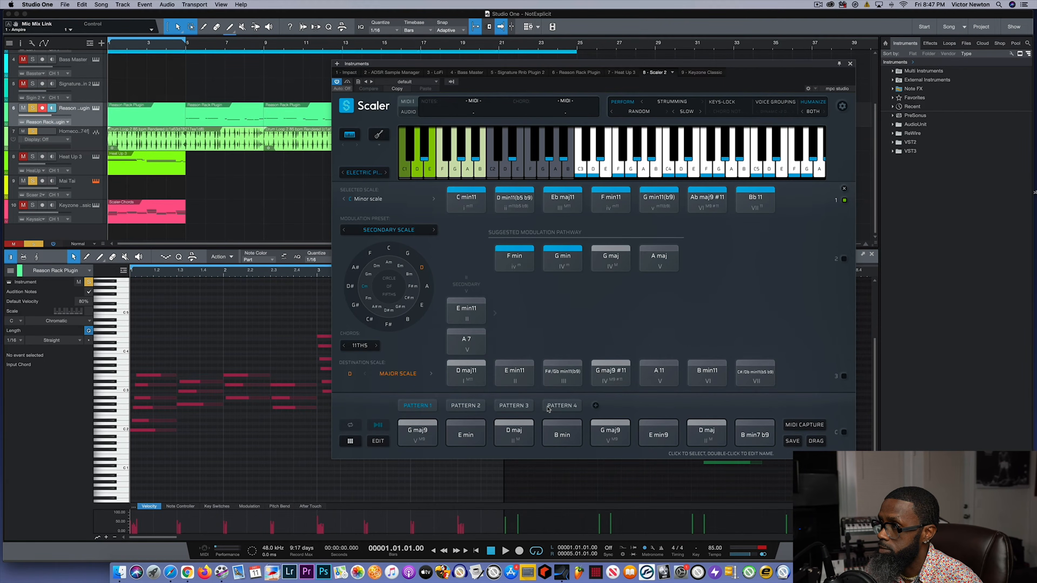
{"action": "left_click", "coordinate": [573, 407]}
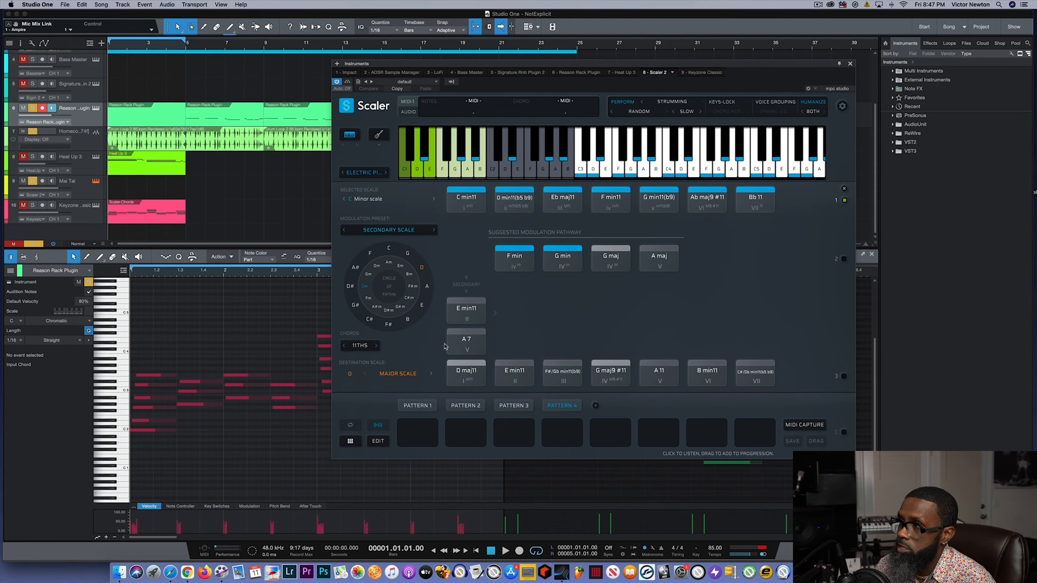
- Audition C min11 and D min11(b5 b9) from the selected scale, plus F min and G min from the suggested modulation pathway
{"action": "left_click", "coordinate": [459, 197]}
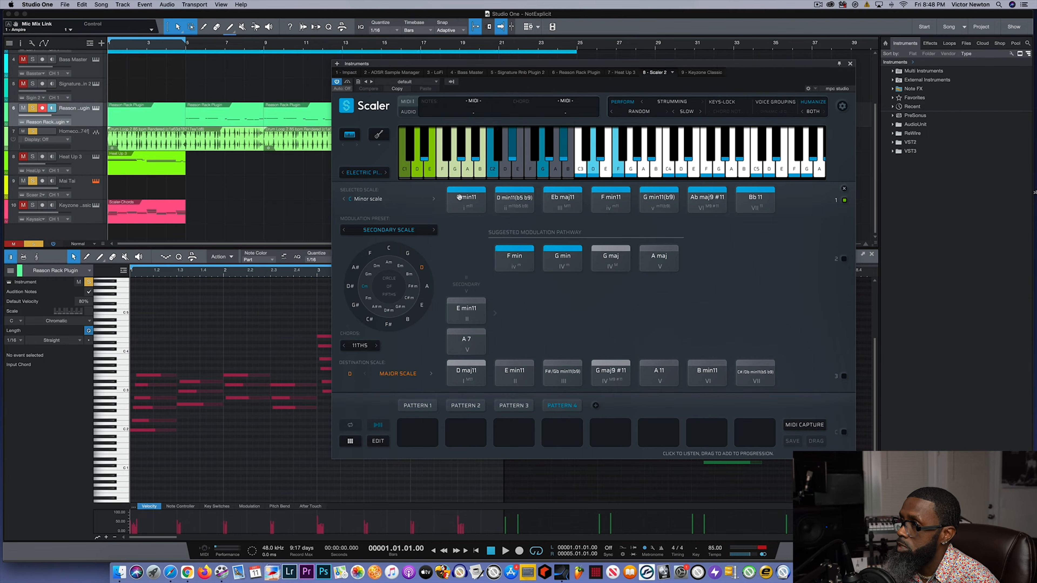
{"action": "left_click", "coordinate": [505, 199]}
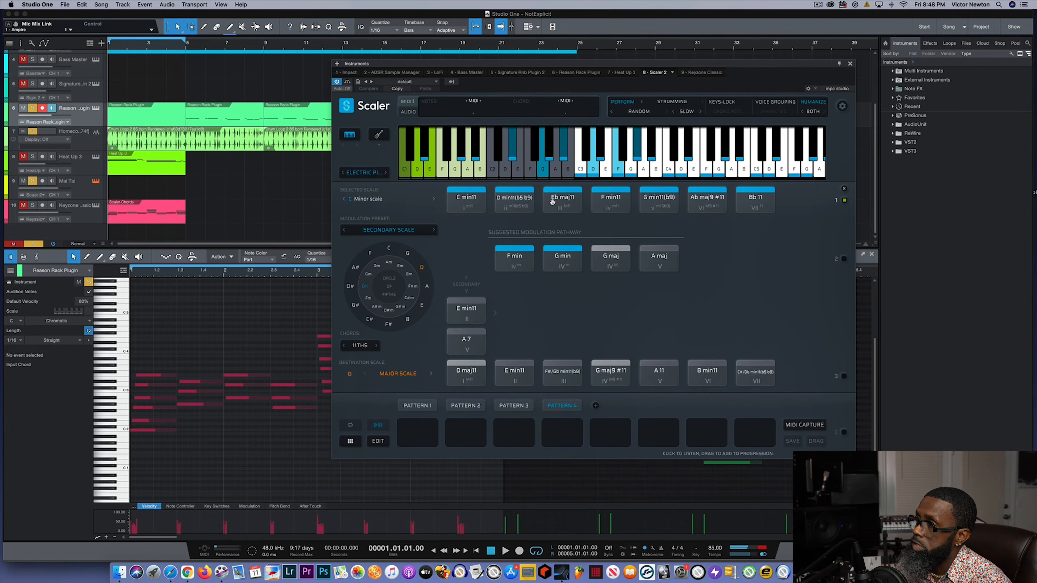
{"action": "left_click", "coordinate": [470, 207]}
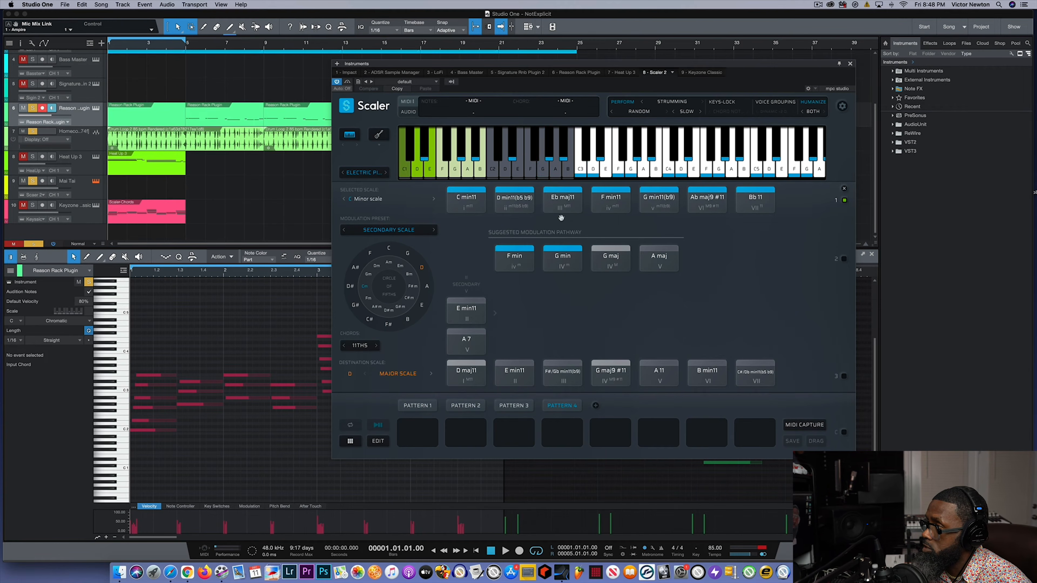
{"action": "left_click", "coordinate": [522, 265]}
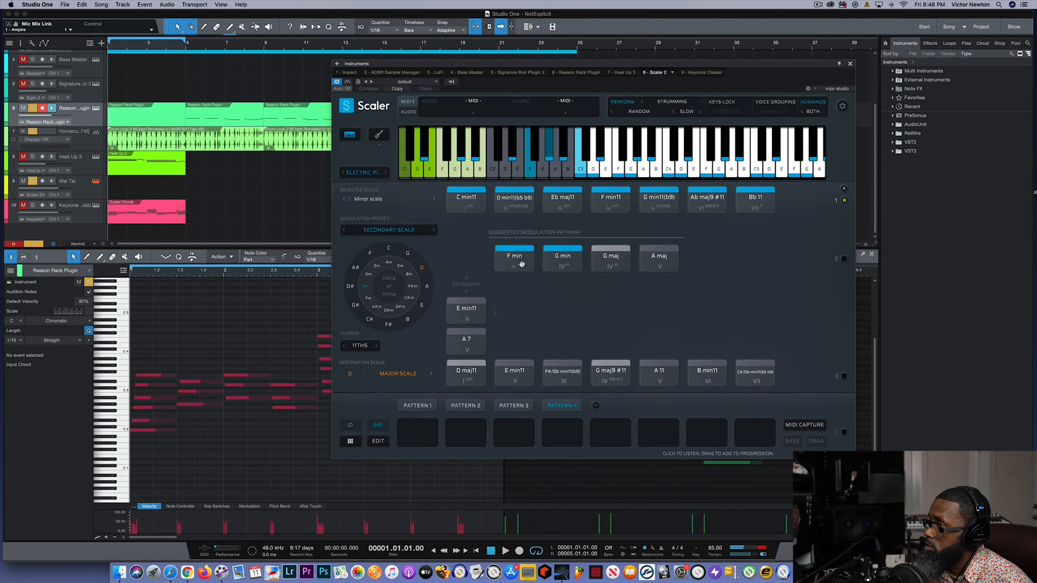
{"action": "left_click", "coordinate": [564, 255]}
{"action": "left_click", "coordinate": [513, 257]}
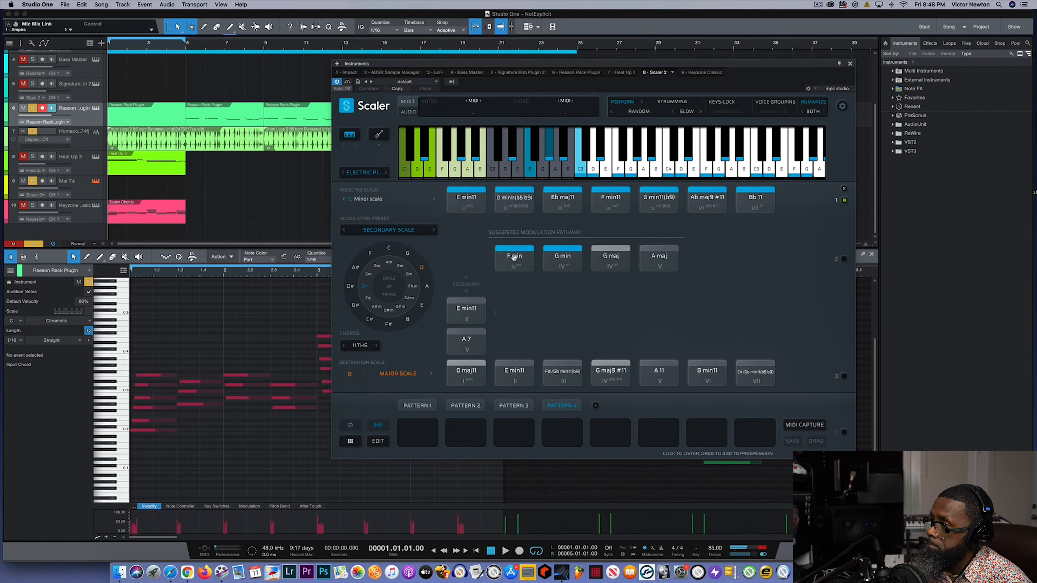
- Set the destination scale to C major on the circle of fifths and the chord shape to 9ths
{"action": "left_click", "coordinate": [389, 250]}
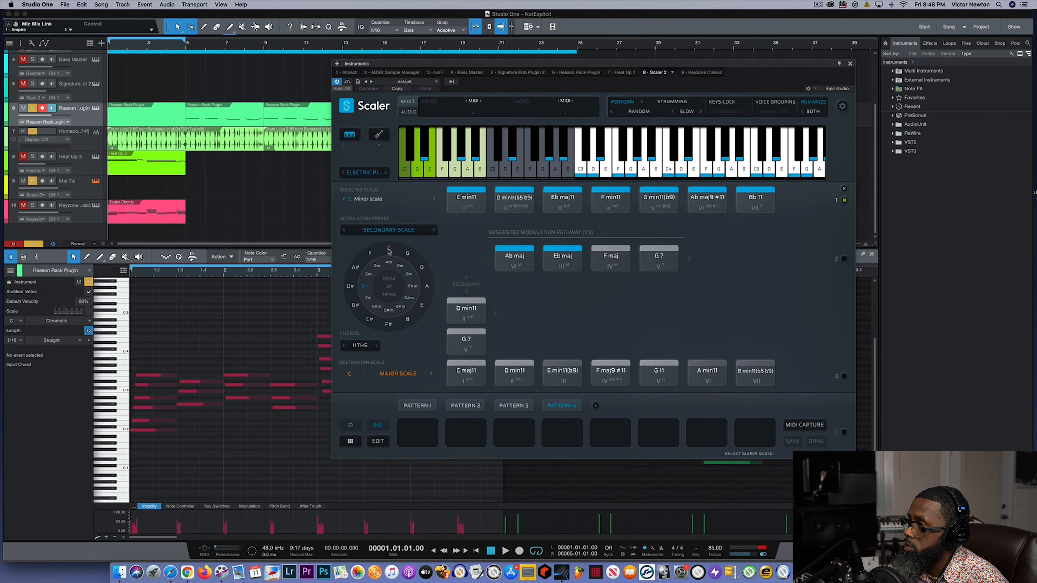
{"action": "left_click", "coordinate": [461, 207]}
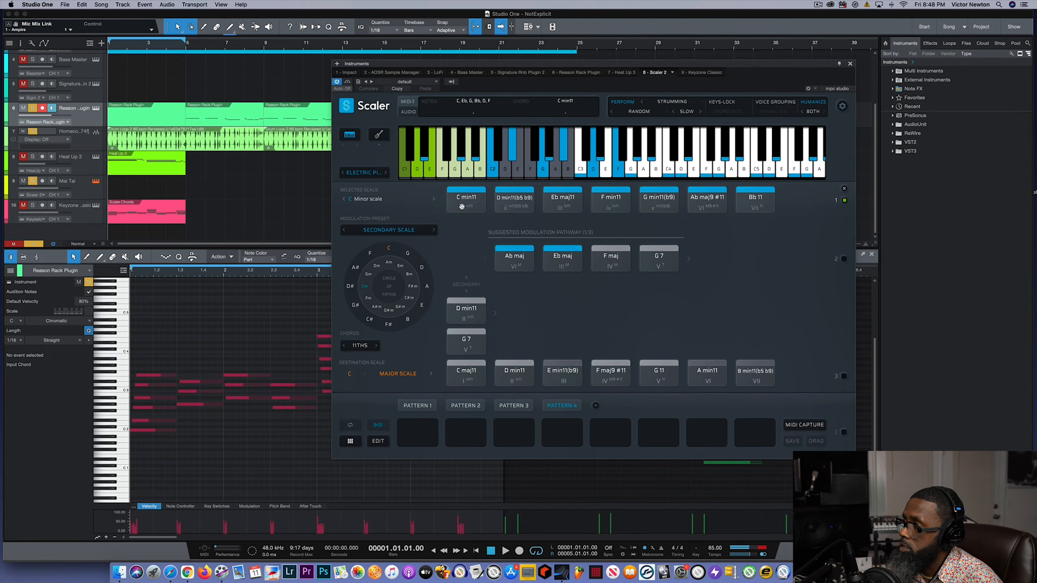
{"action": "left_click", "coordinate": [365, 345]}
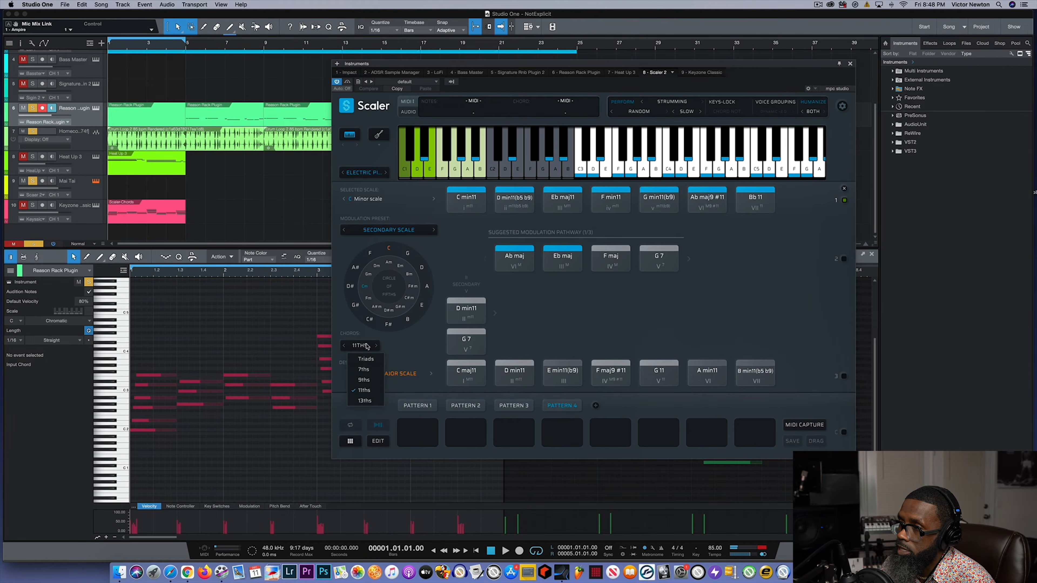
{"action": "left_click", "coordinate": [361, 380]}
- Audition the secondary G 7 chord and the C maj9 and D min9 chords of the destination scale
{"action": "left_click", "coordinate": [455, 352]}
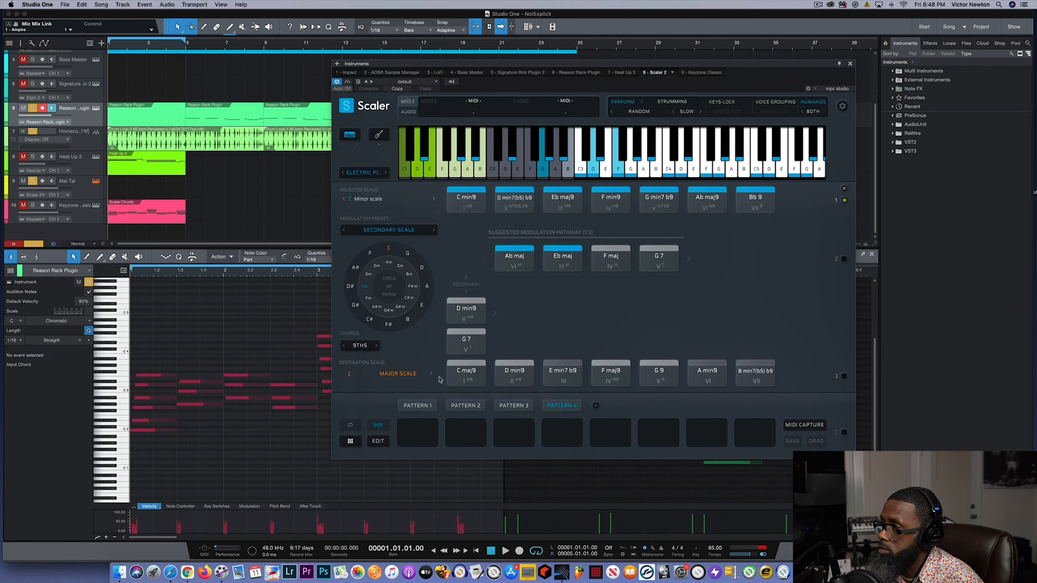
{"action": "left_click", "coordinate": [462, 371]}
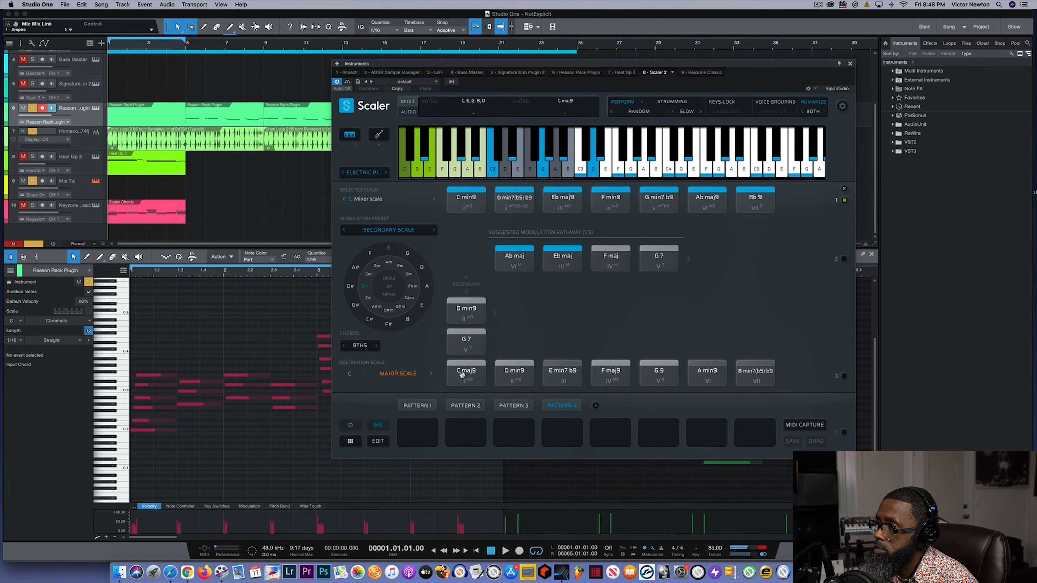
{"action": "left_click", "coordinate": [496, 377]}
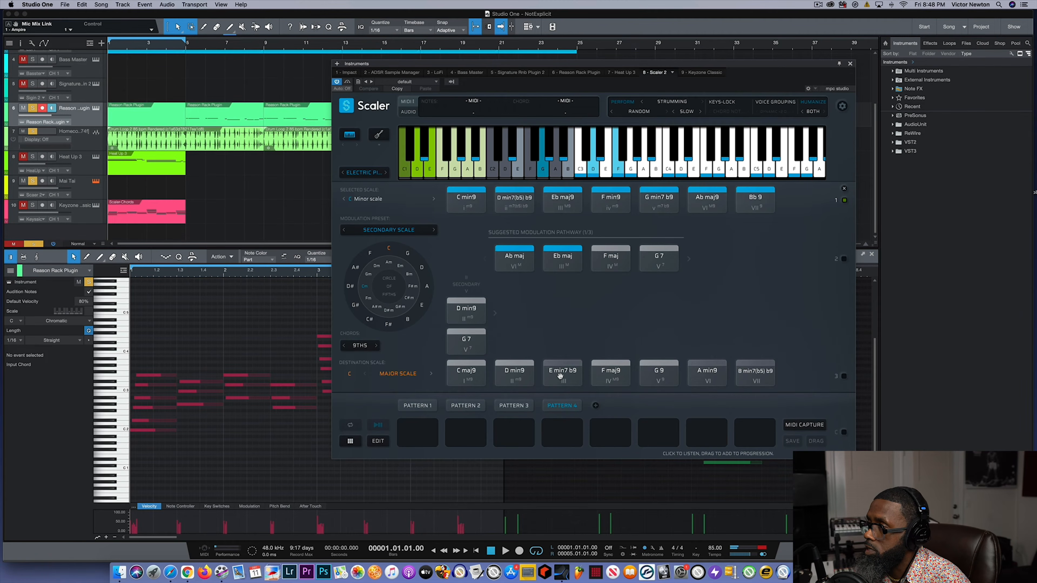
- Audition the destination scale's F maj9 and C maj9 chords and place C maj9 in the first slot of Pattern 4
{"action": "left_click", "coordinate": [612, 377]}
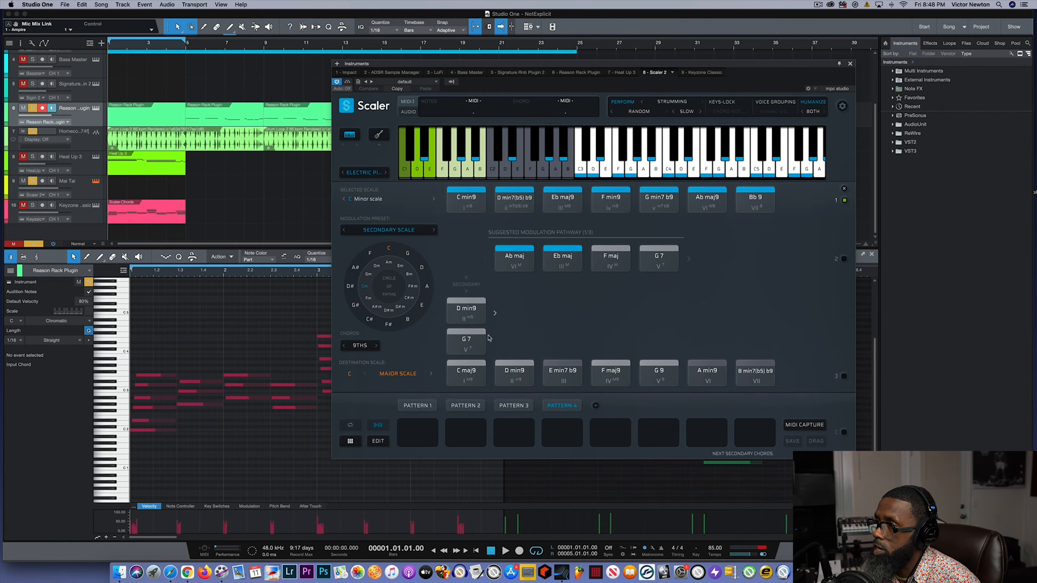
{"action": "left_click", "coordinate": [471, 376]}
{"action": "left_click_drag", "start_coordinate": [471, 376], "coordinate": [417, 431]}
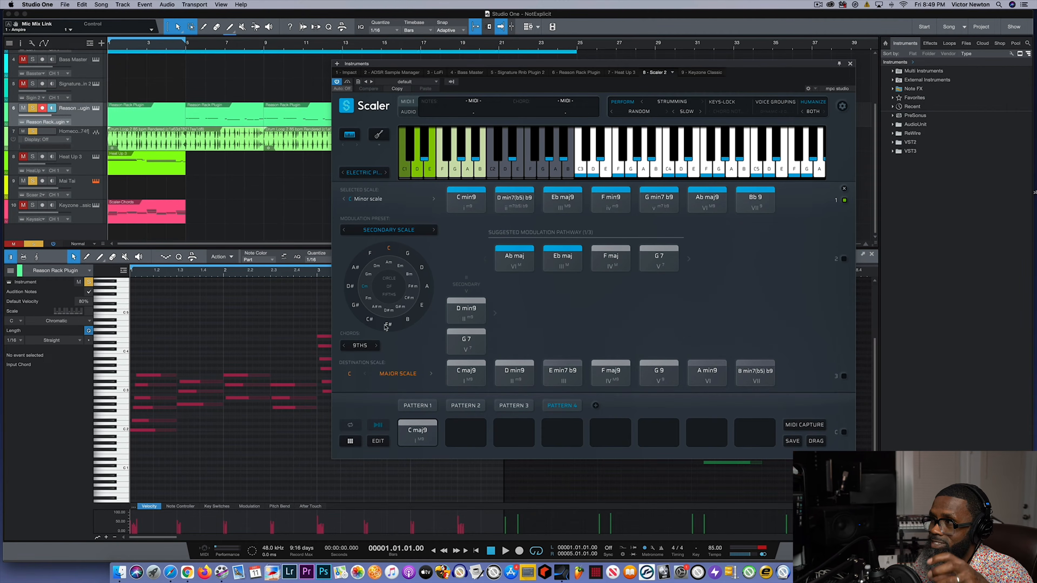
- Set the destination scale to G major and audition the pathway's F min and the secondary D 7 against the pattern's C maj9
{"action": "left_click", "coordinate": [407, 254]}
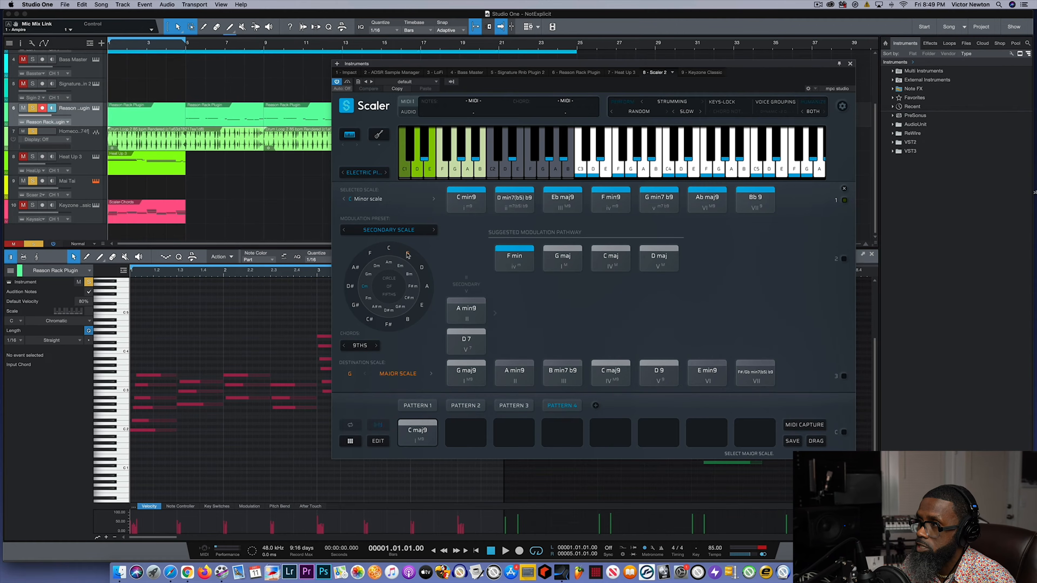
{"action": "left_click", "coordinate": [513, 257]}
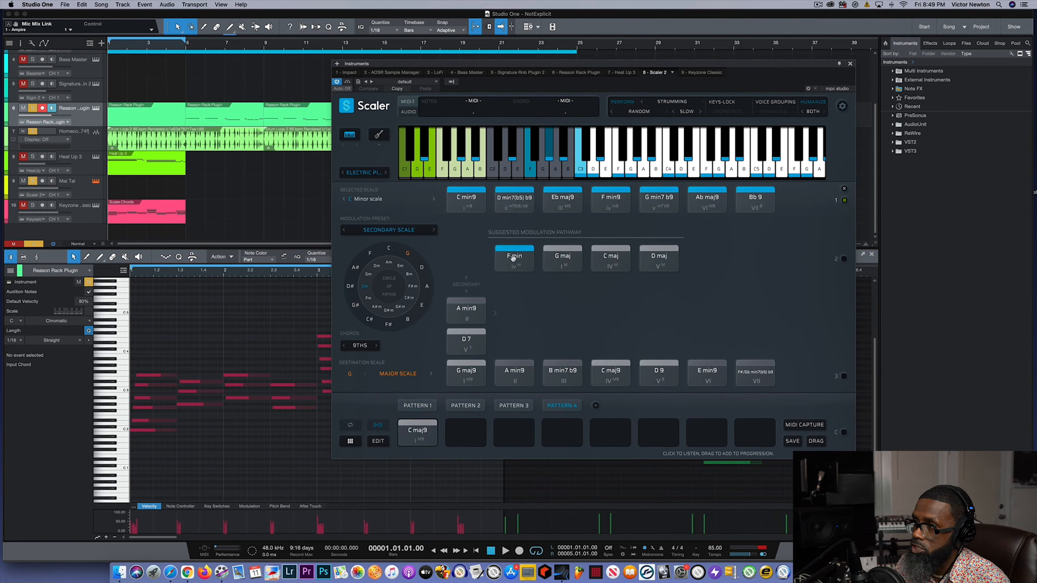
{"action": "left_click", "coordinate": [509, 258]}
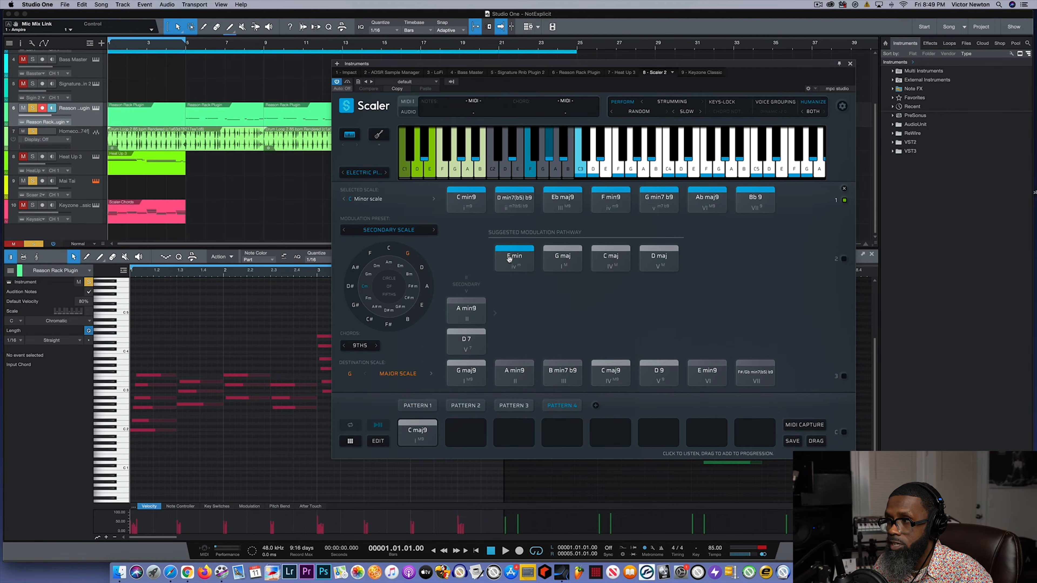
{"action": "left_click", "coordinate": [452, 363]}
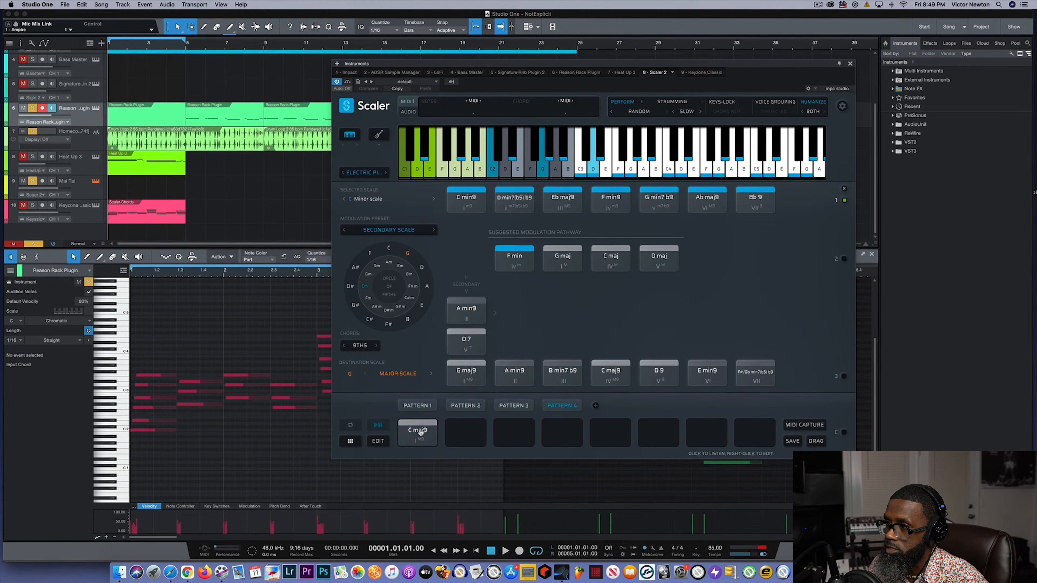
{"action": "left_click", "coordinate": [412, 430]}
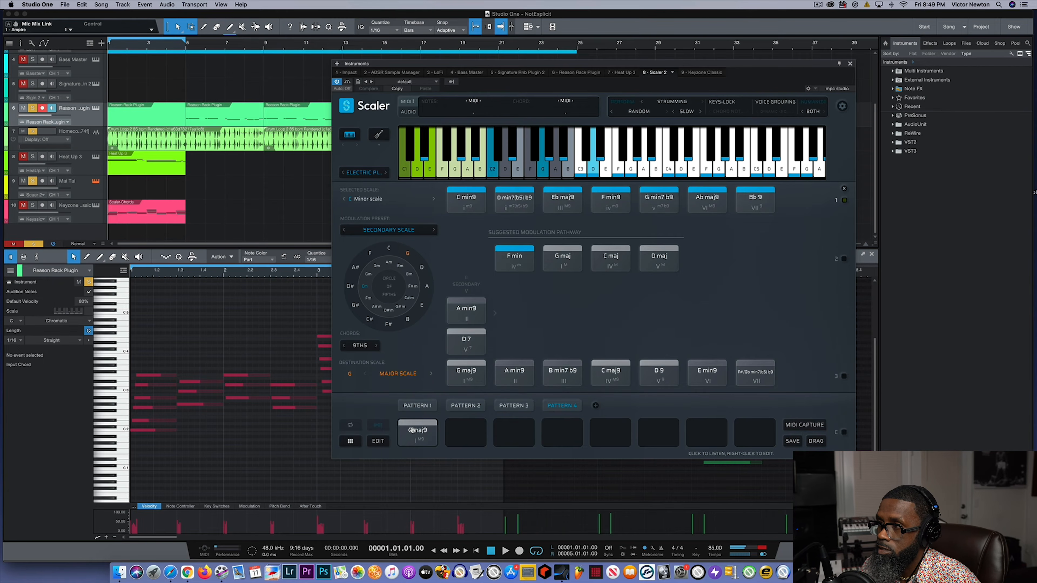
{"action": "left_click", "coordinate": [513, 264]}
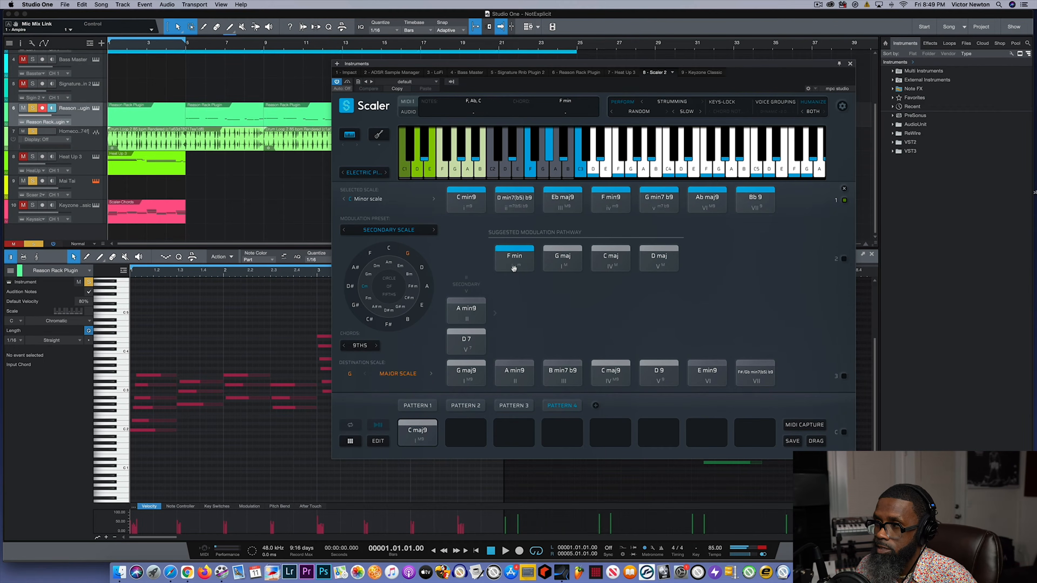
{"action": "left_click", "coordinate": [466, 341]}
{"action": "left_click", "coordinate": [419, 429]}
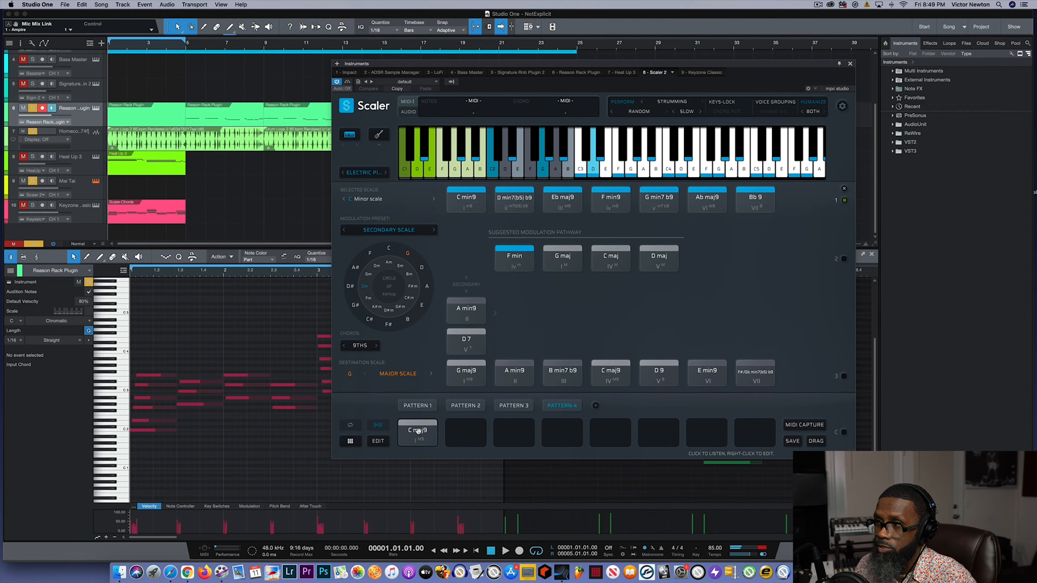
- Set the destination scale to D major and audition F min and G min from the suggested pathway around the pattern's C maj9
{"action": "left_click", "coordinate": [421, 268]}
{"action": "left_click", "coordinate": [511, 262]}
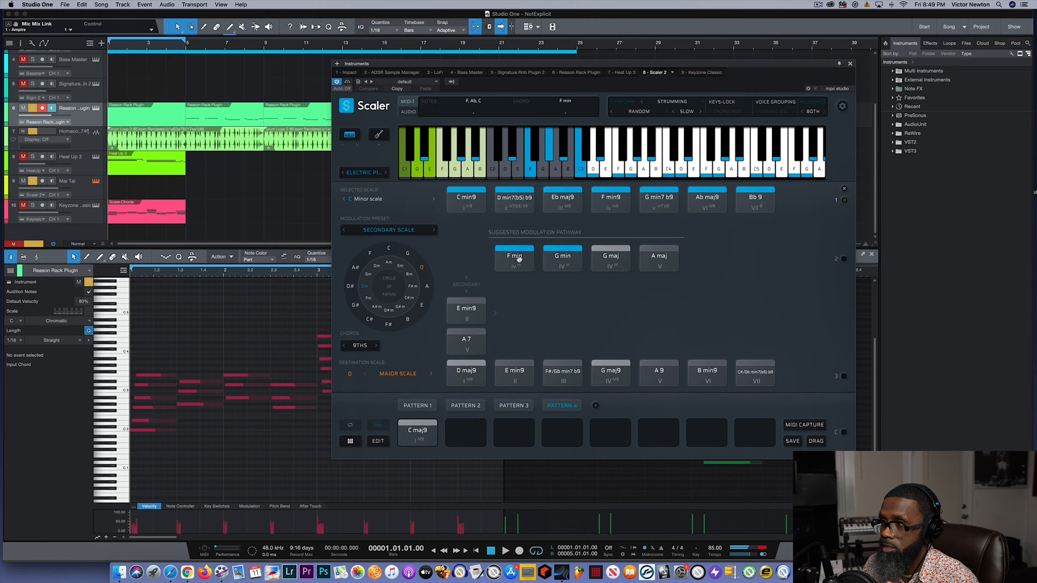
{"action": "left_click", "coordinate": [563, 257]}
{"action": "left_click", "coordinate": [416, 432]}
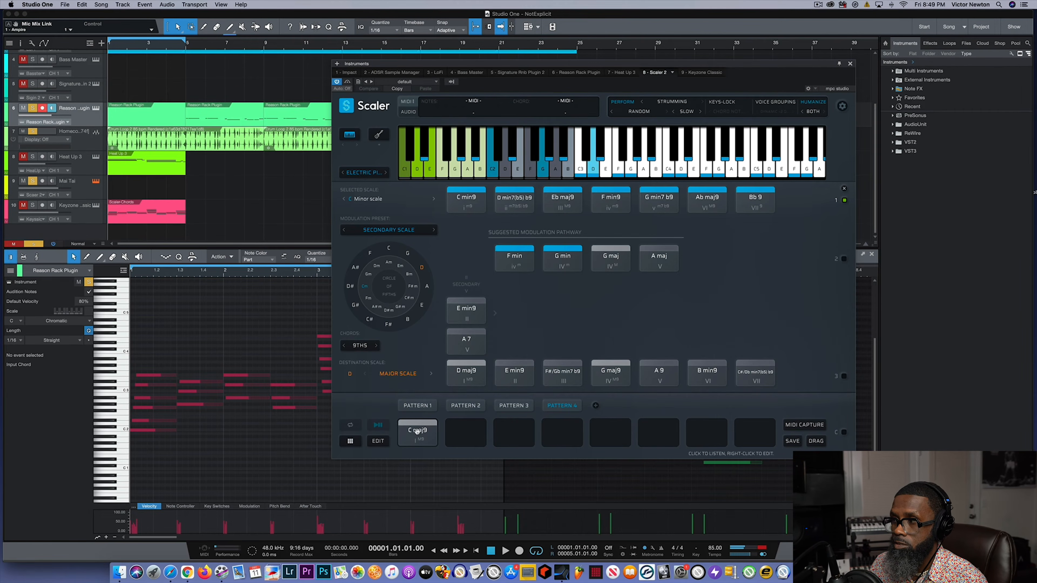
{"action": "left_click", "coordinate": [510, 261]}
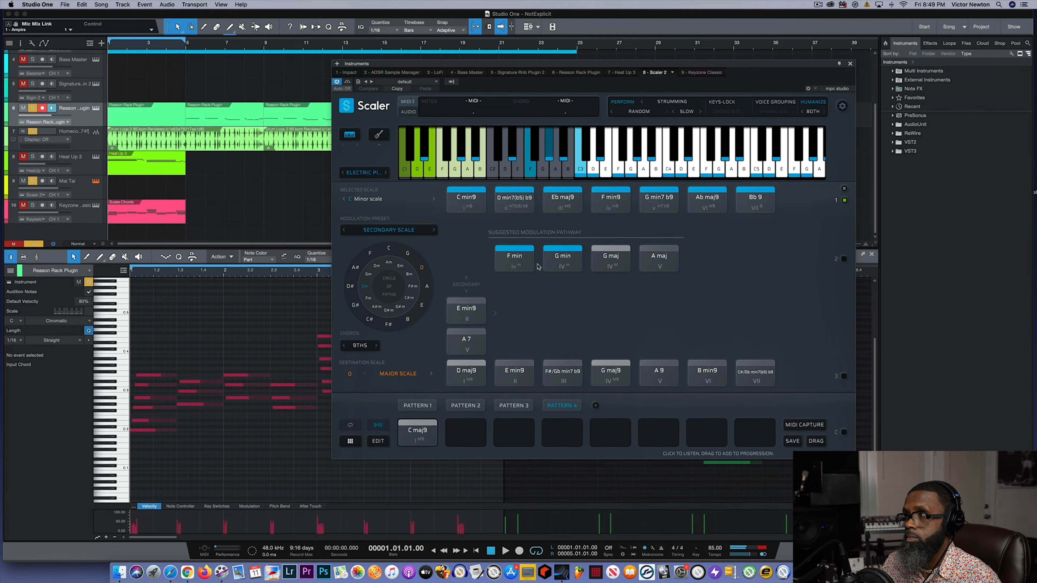
{"action": "left_click", "coordinate": [553, 266]}
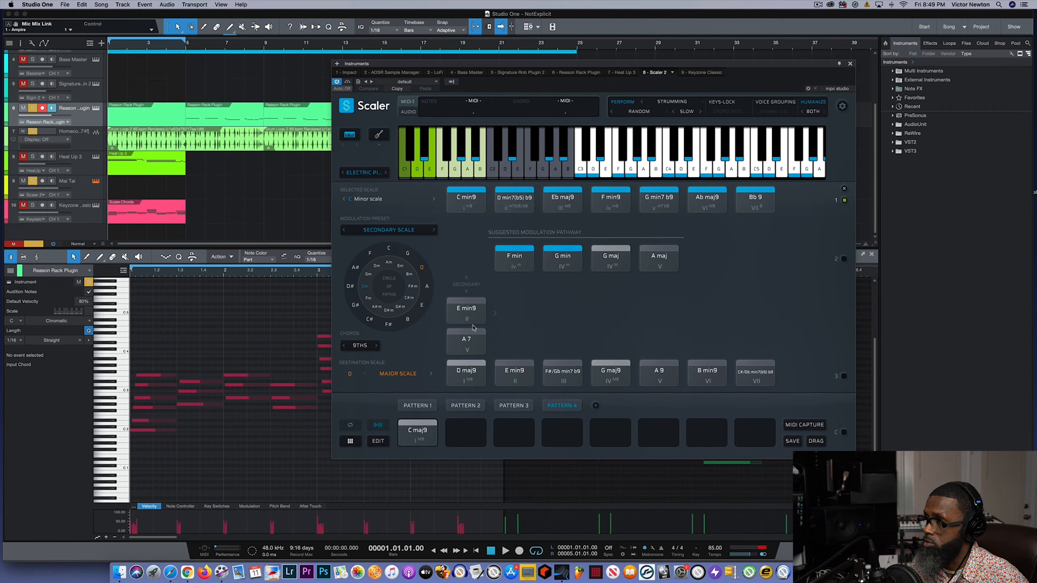
- Compare the pattern's C maj9 with the pathway's F min and place F min in the second slot of Pattern 4
{"action": "left_click", "coordinate": [412, 442]}
{"action": "left_click", "coordinate": [525, 264]}
{"action": "left_click", "coordinate": [413, 439]}
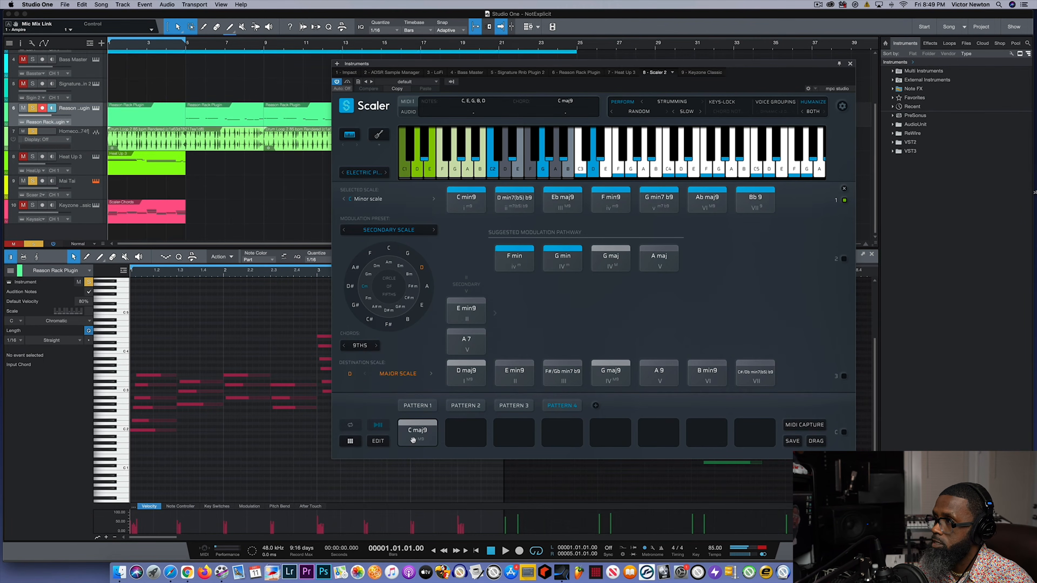
{"action": "left_click", "coordinate": [516, 256]}
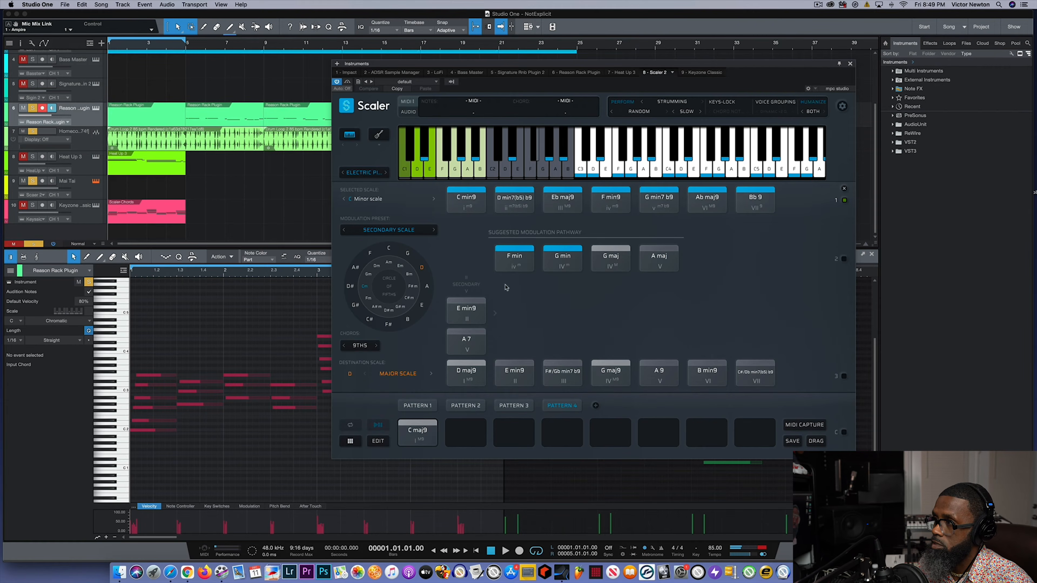
{"action": "left_click_drag", "start_coordinate": [517, 259], "coordinate": [465, 432]}
- Audition the pattern's C maj9 and F min followed by G min and G maj from the D major pathway
{"action": "left_click", "coordinate": [417, 434]}
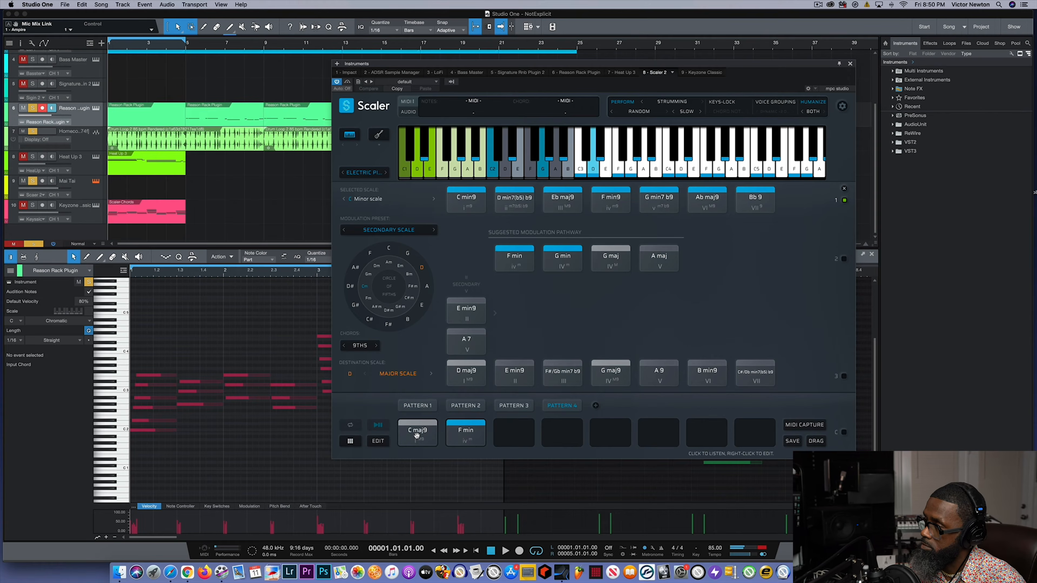
{"action": "left_click", "coordinate": [417, 434]}
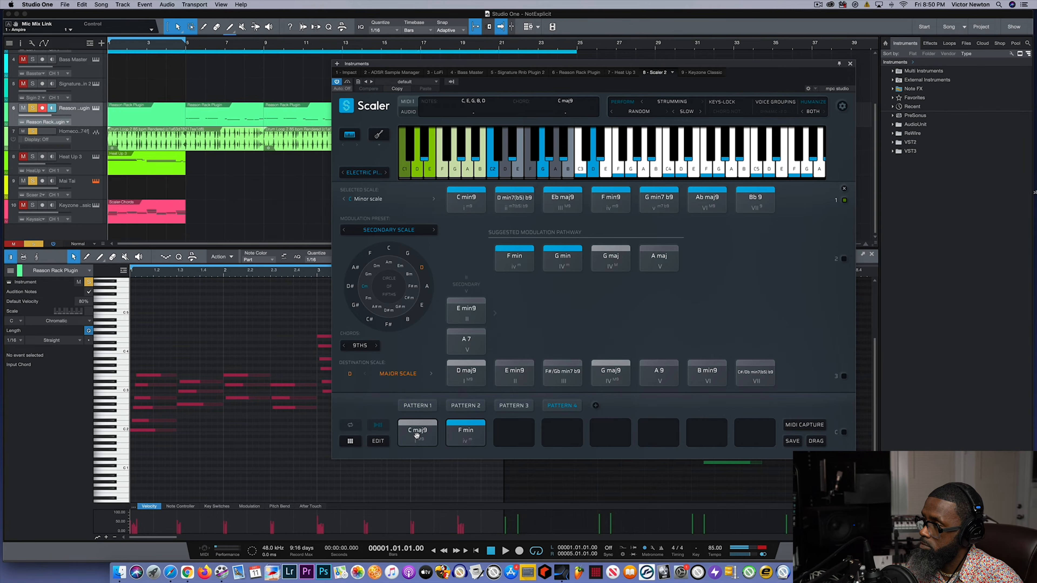
{"action": "left_click", "coordinate": [465, 432]}
{"action": "left_click", "coordinate": [561, 258]}
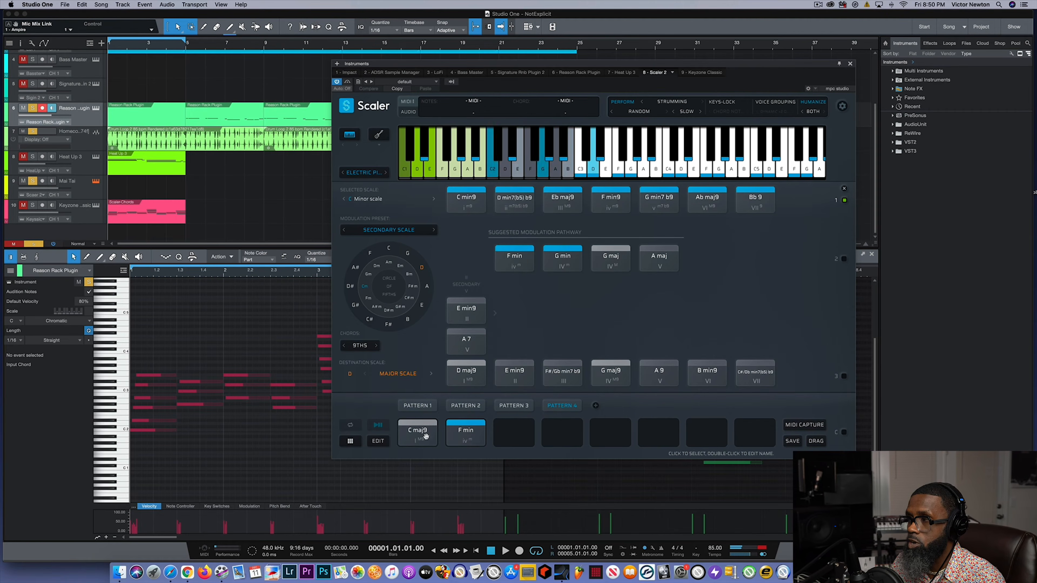
{"action": "left_click", "coordinate": [448, 436]}
{"action": "left_click", "coordinate": [603, 257]}
{"action": "left_click", "coordinate": [572, 258]}
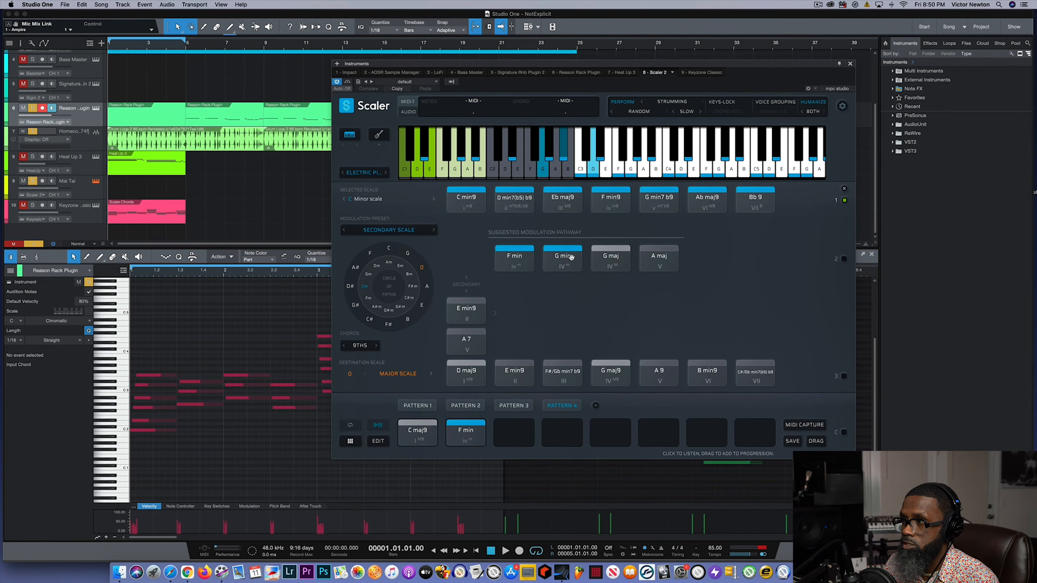
- Set the destination scale to A major and audition F maj, D maj, B min and E 7 from the suggested pathway
{"action": "left_click", "coordinate": [427, 287]}
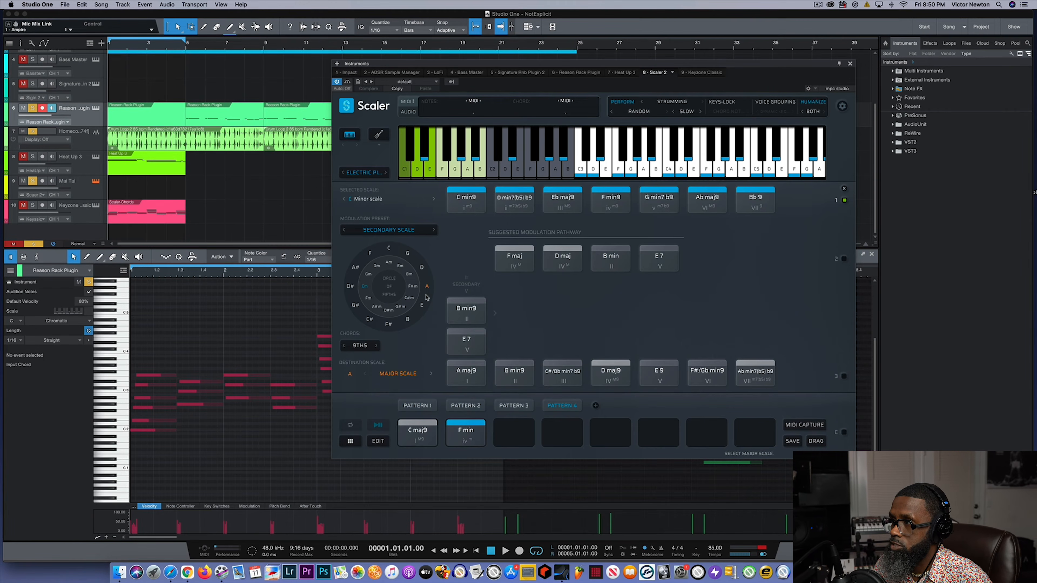
{"action": "left_click", "coordinate": [603, 258]}
{"action": "left_click", "coordinate": [512, 263]}
{"action": "left_click", "coordinate": [562, 259]}
{"action": "left_click", "coordinate": [650, 259]}
{"action": "left_click", "coordinate": [511, 262]}
{"action": "left_click", "coordinate": [555, 262]}
{"action": "left_click", "coordinate": [616, 263]}
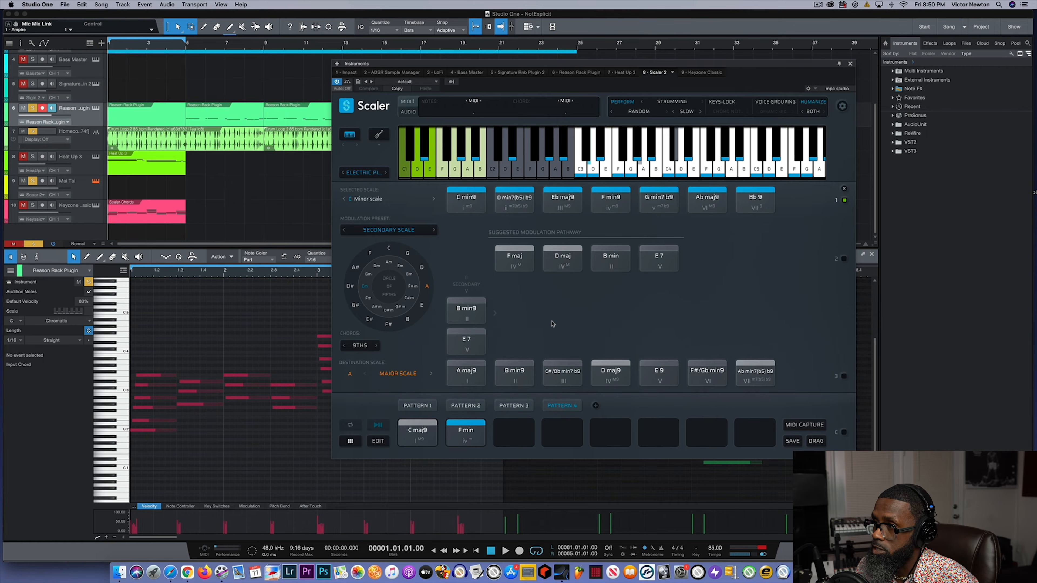
- Set the destination scale to E major and audition F min and G min from the suggested pathway
{"action": "left_click", "coordinate": [421, 306]}
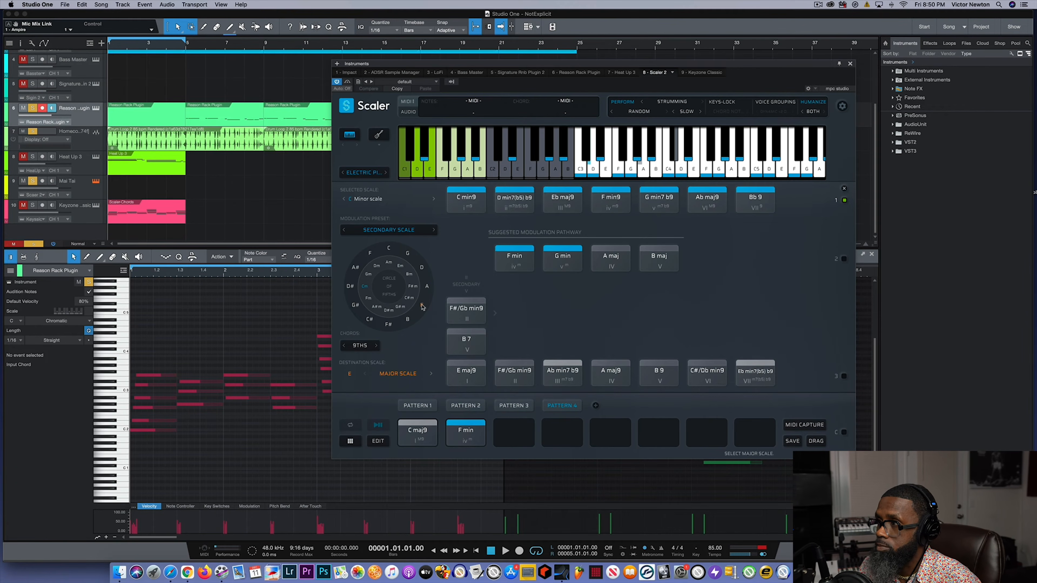
{"action": "left_click", "coordinate": [512, 255]}
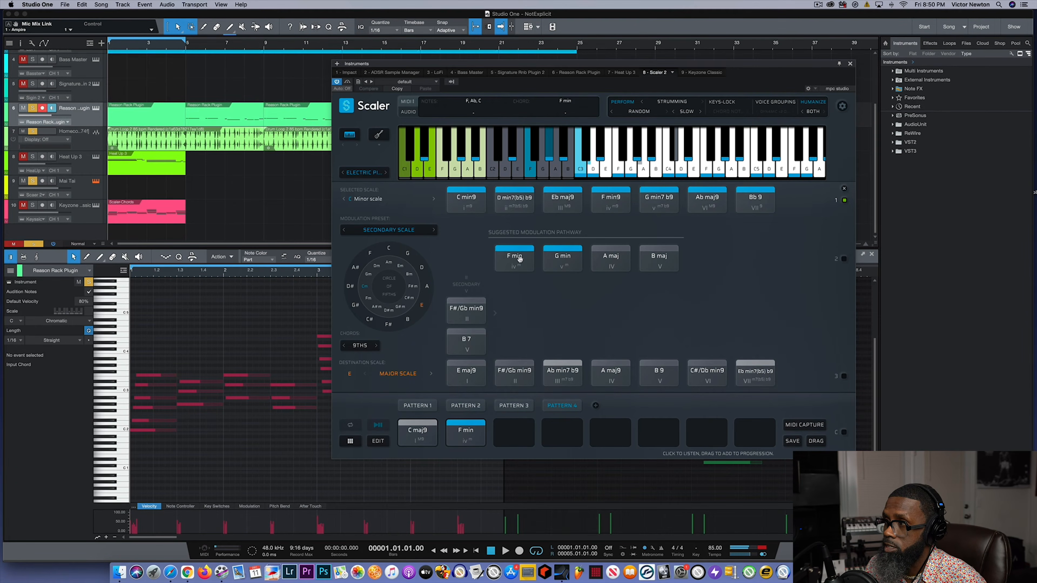
{"action": "left_click", "coordinate": [546, 267]}
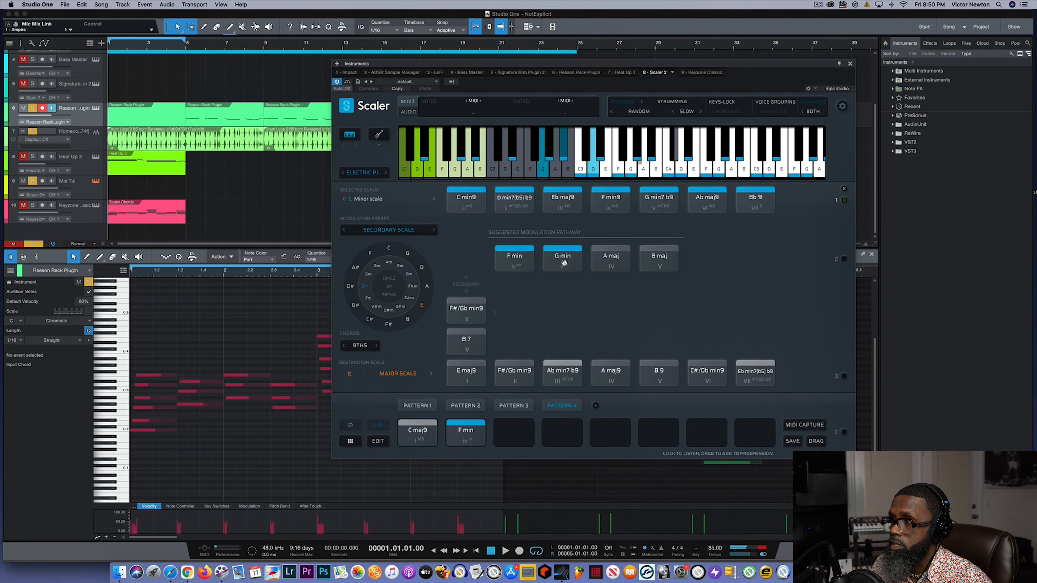
- Switch the destination scale to E minor, then to B minor, and audition the pathway's F min
{"action": "left_click", "coordinate": [400, 267]}
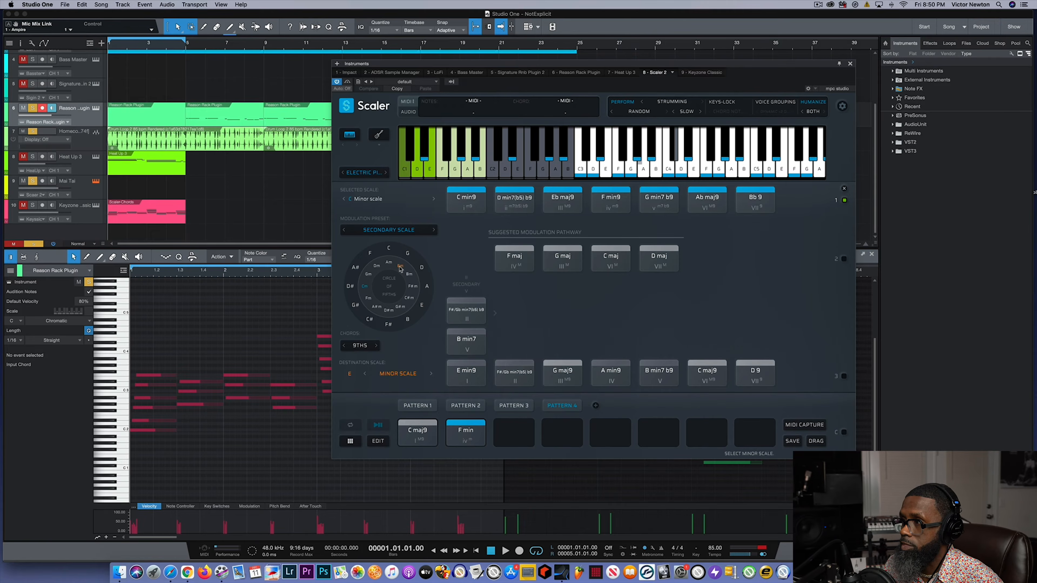
{"action": "left_click", "coordinate": [409, 276]}
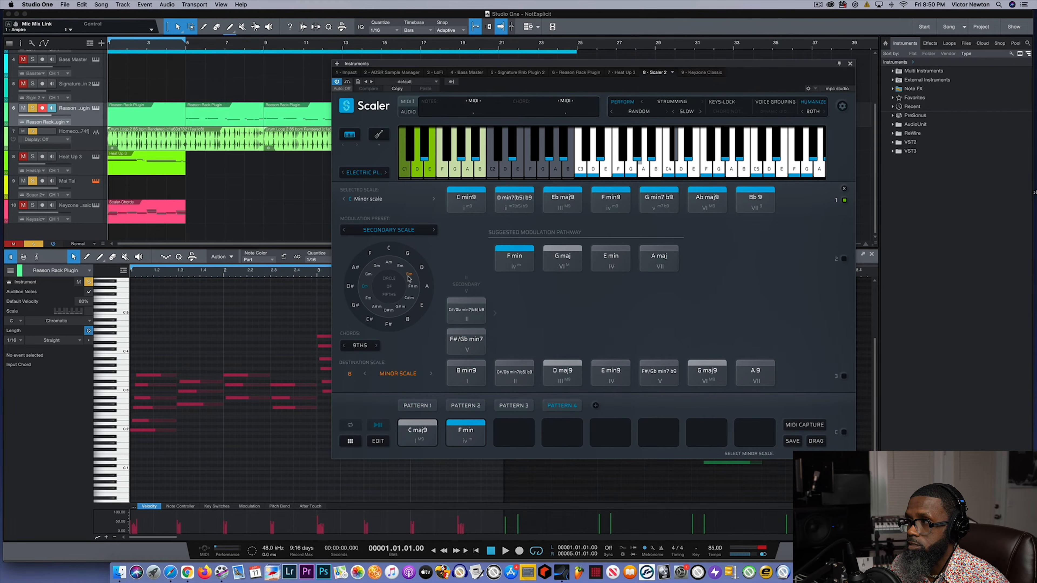
{"action": "left_click", "coordinate": [526, 258]}
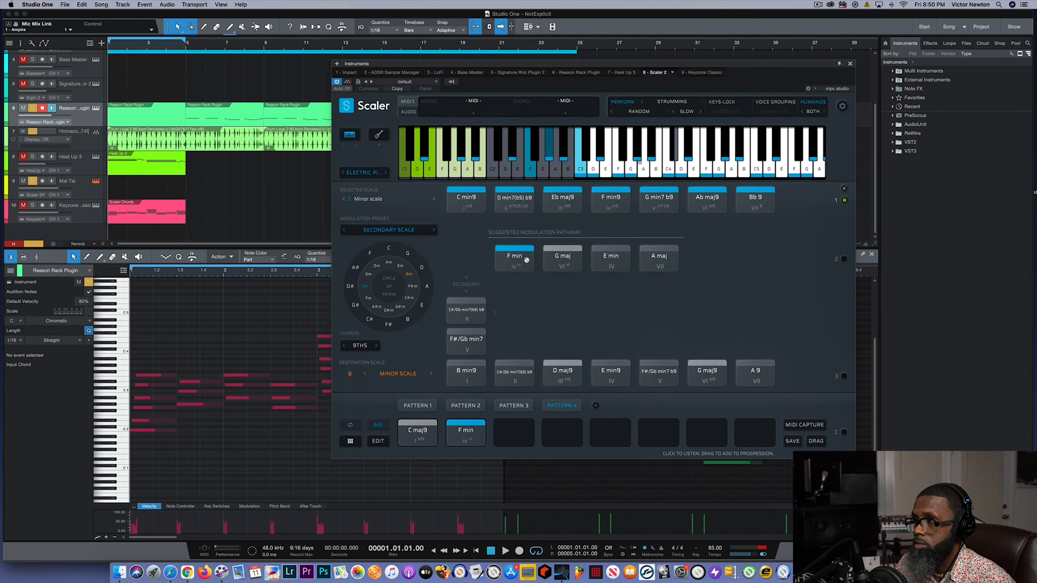
- Audition G min with F# minor as the destination scale, then try the first pathway chord of C# minor
{"action": "left_click", "coordinate": [413, 287]}
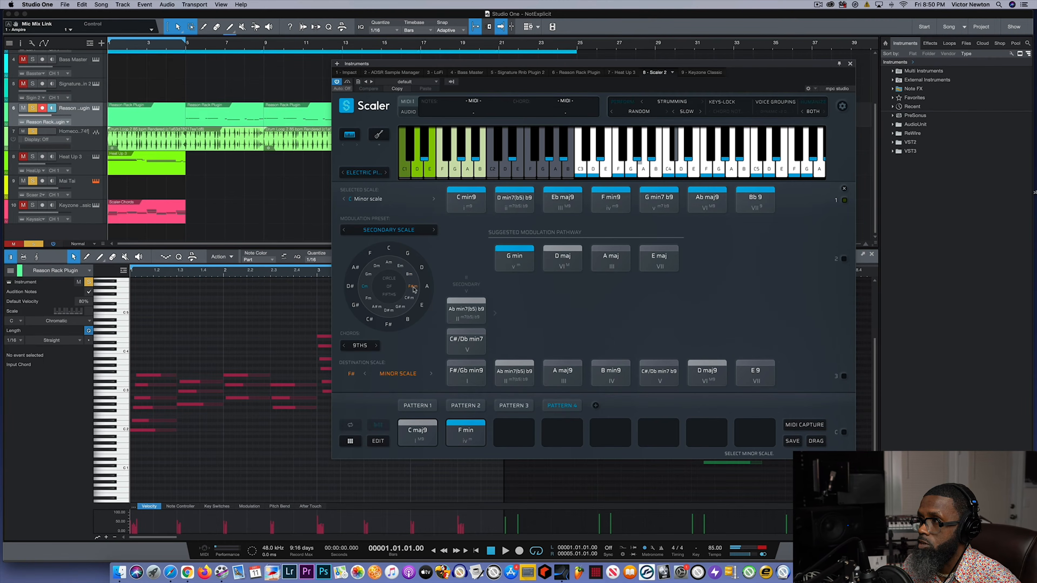
{"action": "left_click", "coordinate": [514, 262]}
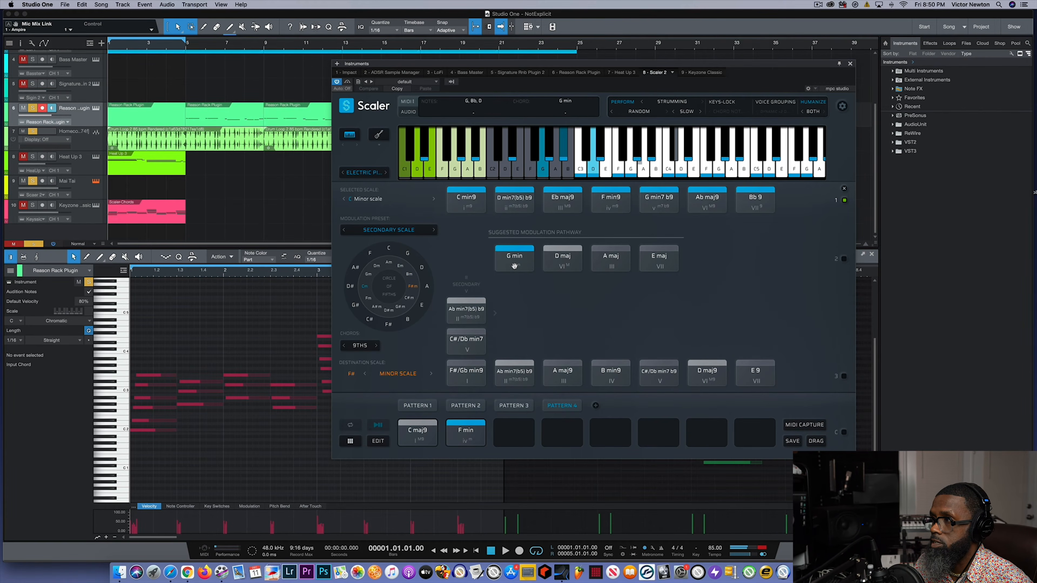
{"action": "left_click", "coordinate": [408, 298]}
{"action": "left_click", "coordinate": [522, 266]}
- Return the destination scale to F# minor and place the pathway's G min in the third slot of Pattern 4
{"action": "left_click", "coordinate": [413, 287]}
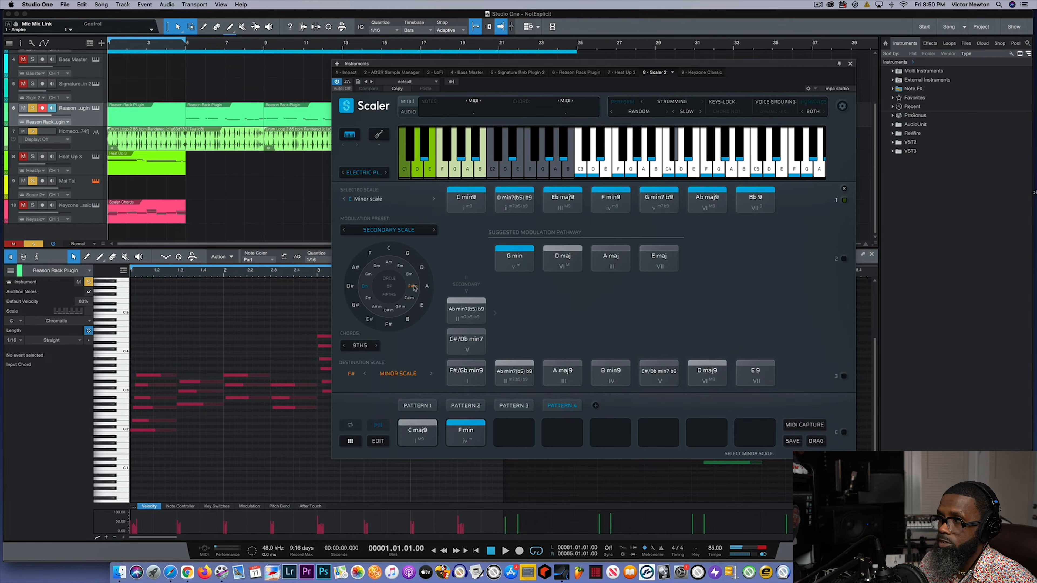
{"action": "left_click", "coordinate": [511, 262]}
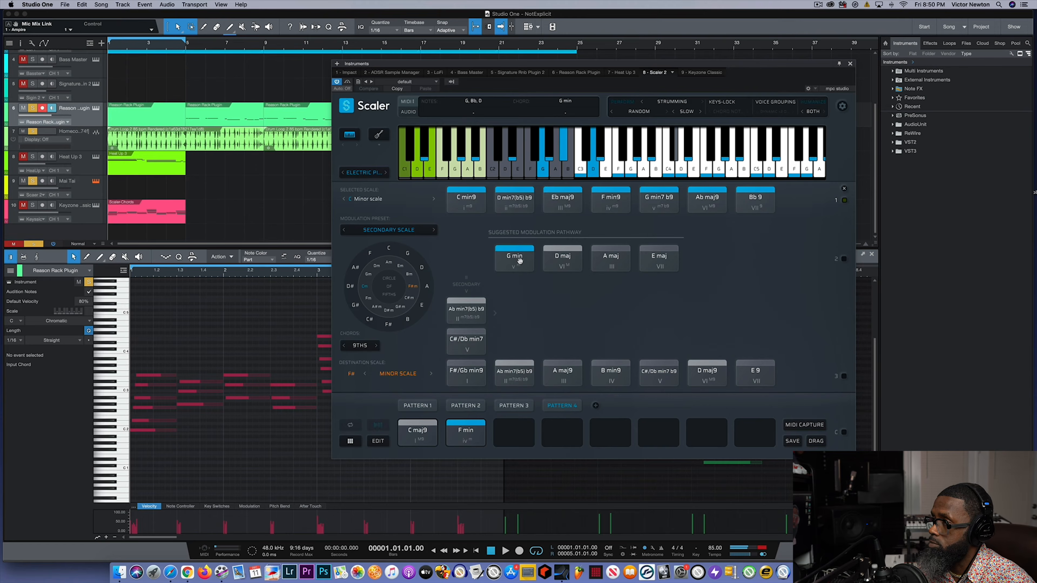
{"action": "left_click_drag", "start_coordinate": [519, 260], "coordinate": [513, 432]}
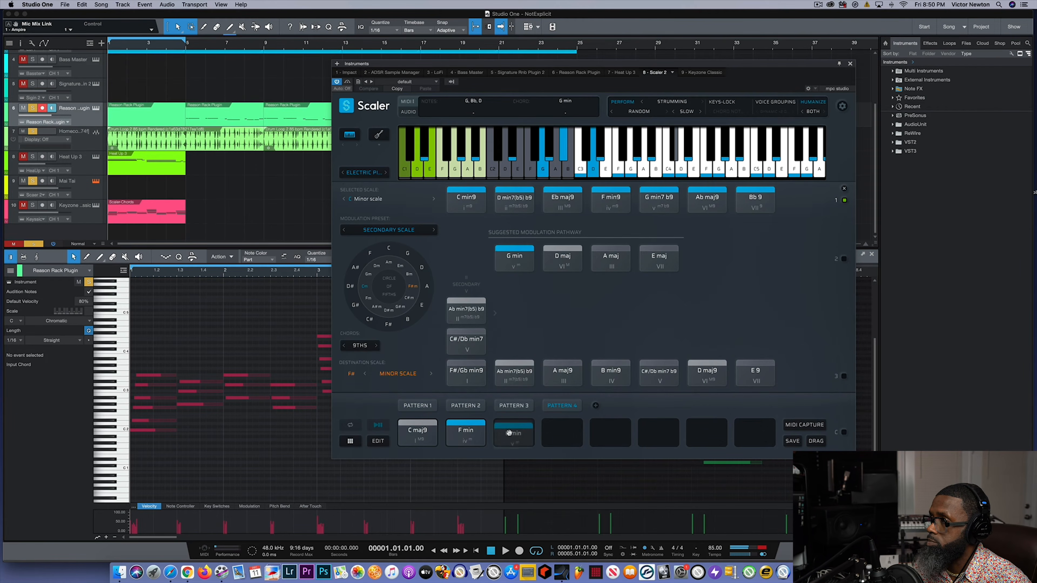
- Play the C maj9, F min and G min chords of Pattern 4 in sequence
{"action": "left_click", "coordinate": [414, 432]}
{"action": "left_click", "coordinate": [455, 432]}
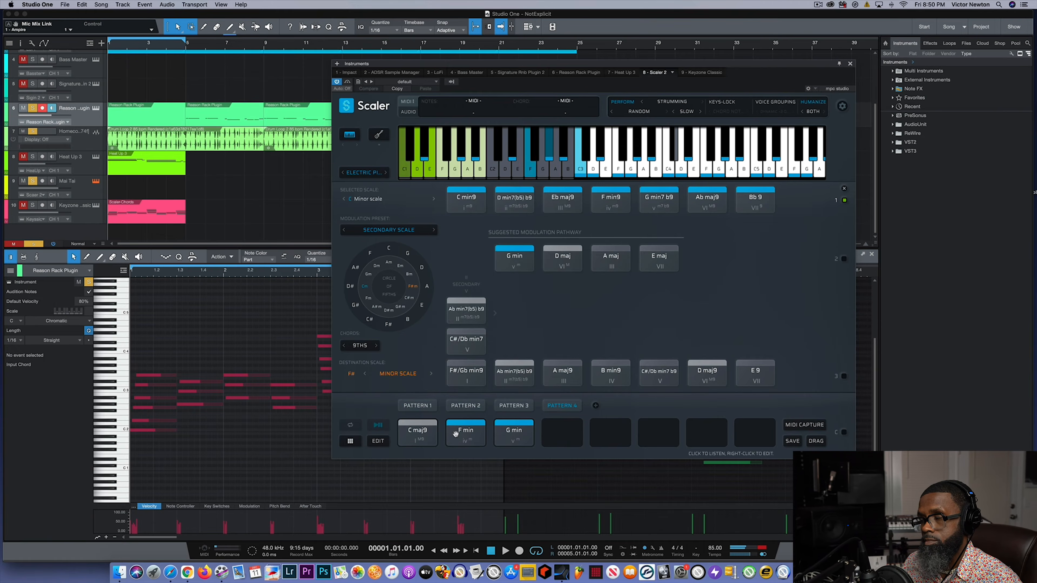
{"action": "left_click", "coordinate": [513, 433]}
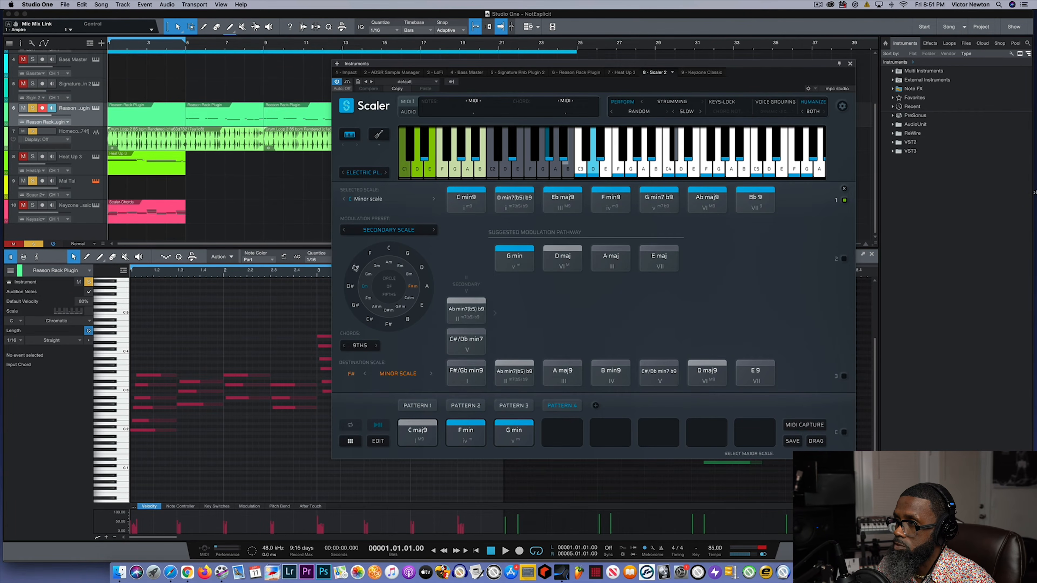
- Try G# minor, Eb minor and Bb minor in turn as the destination scale on the circle of fifths
{"action": "left_click", "coordinate": [399, 308]}
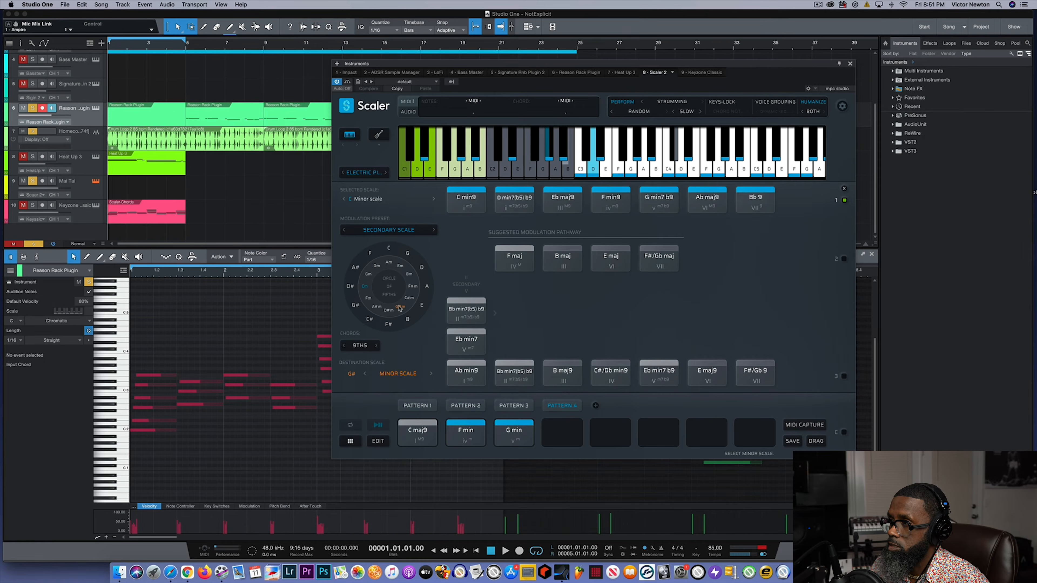
{"action": "left_click", "coordinate": [387, 312]}
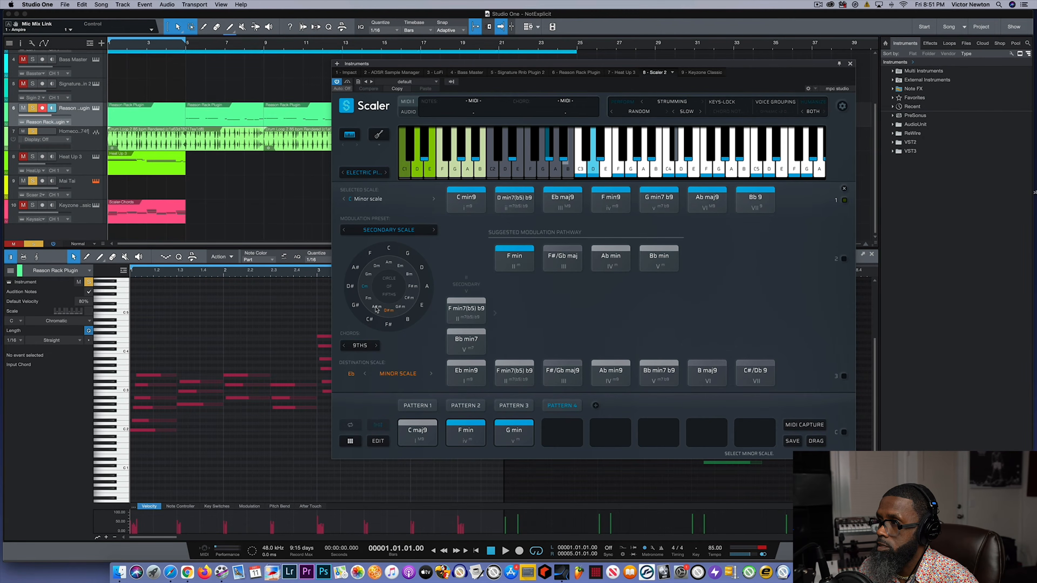
{"action": "left_click", "coordinate": [376, 309]}
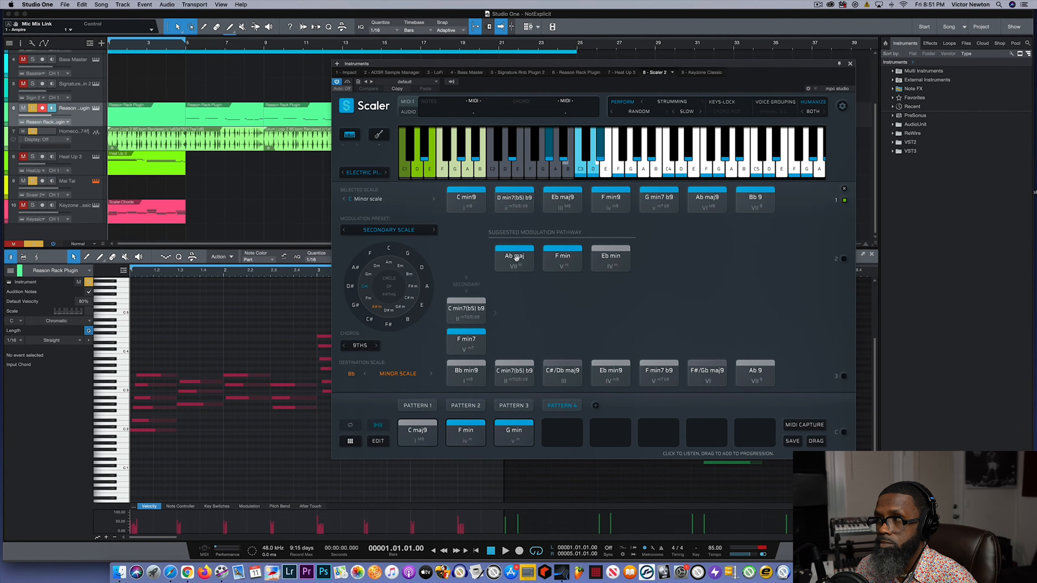
- Play the three Pattern 4 chords in order, followed by the Ab maj and F min chords of the Bb minor pathway
{"action": "left_click", "coordinate": [414, 436]}
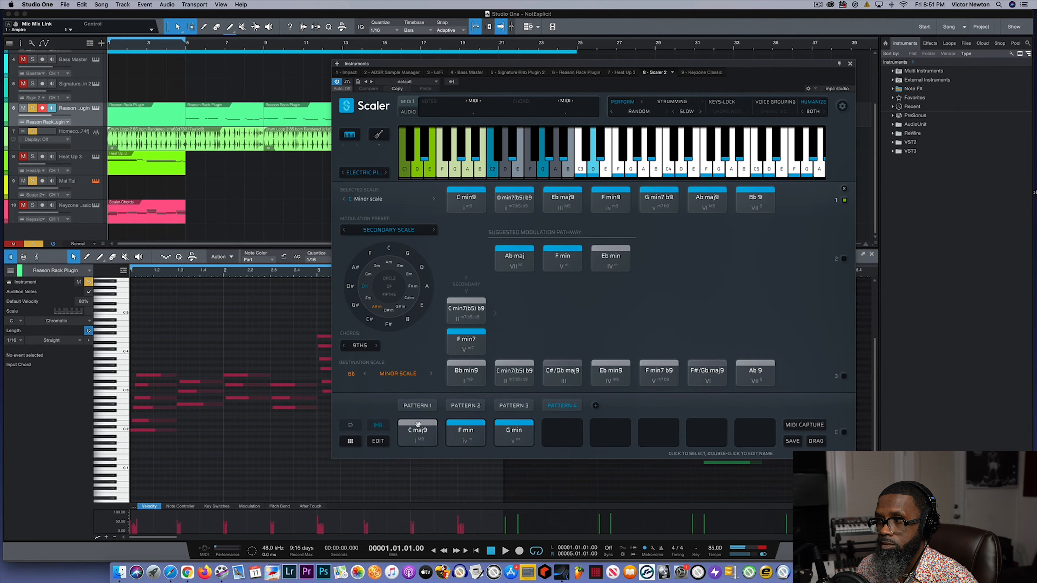
{"action": "left_click", "coordinate": [462, 436]}
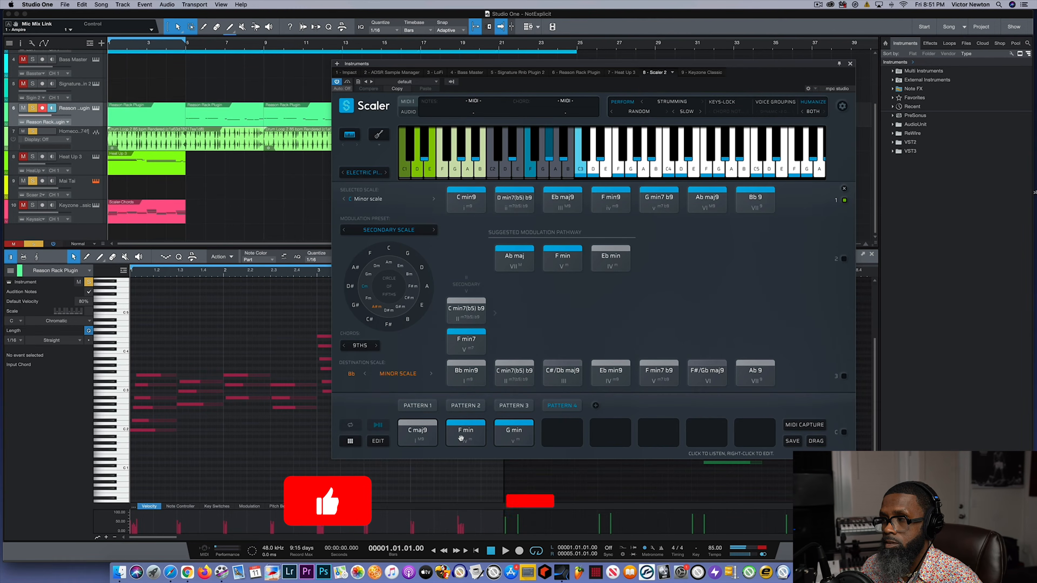
{"action": "left_click", "coordinate": [514, 436]}
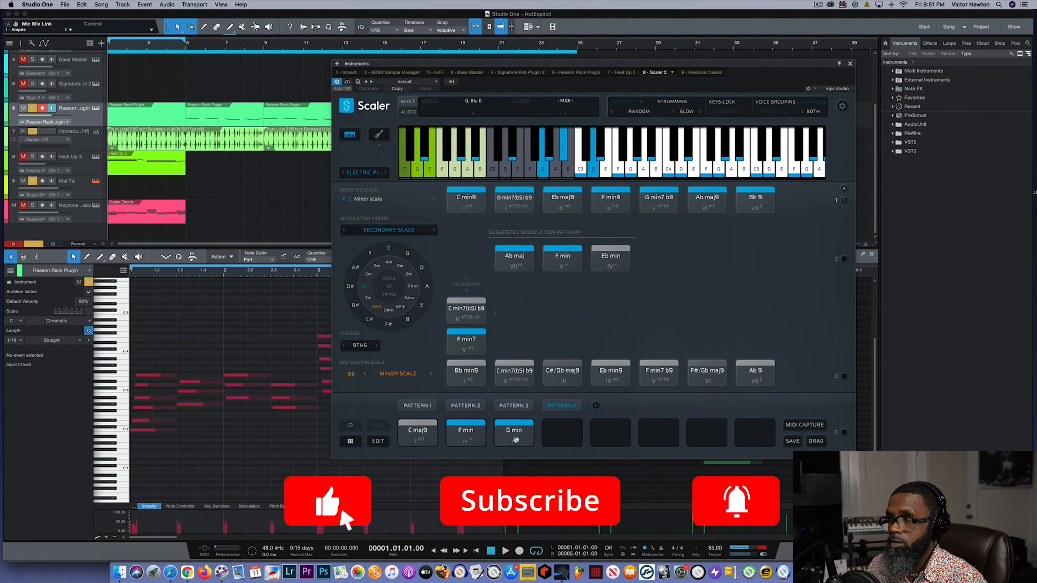
{"action": "left_click", "coordinate": [515, 258]}
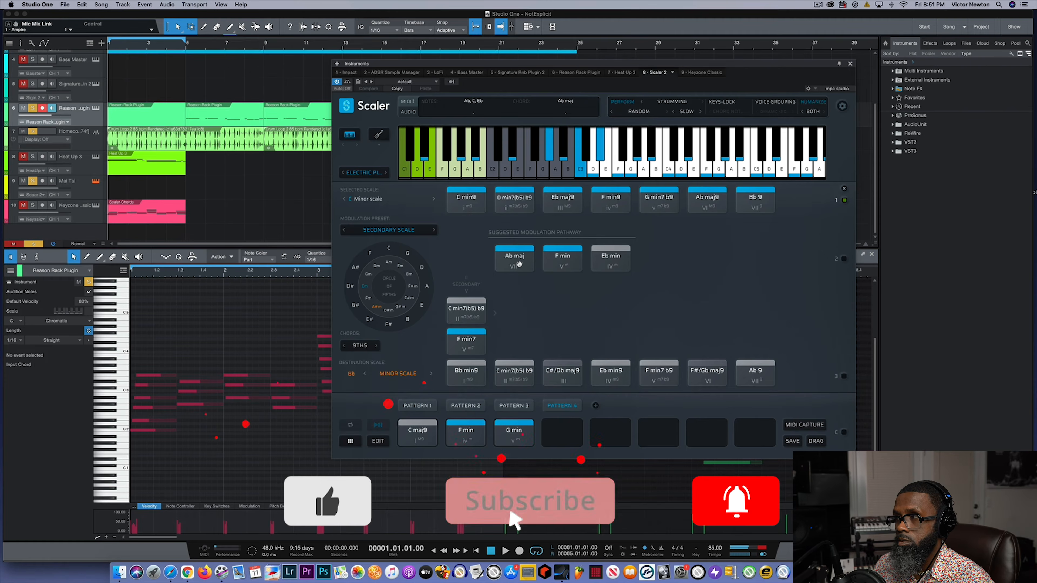
{"action": "left_click", "coordinate": [568, 264]}
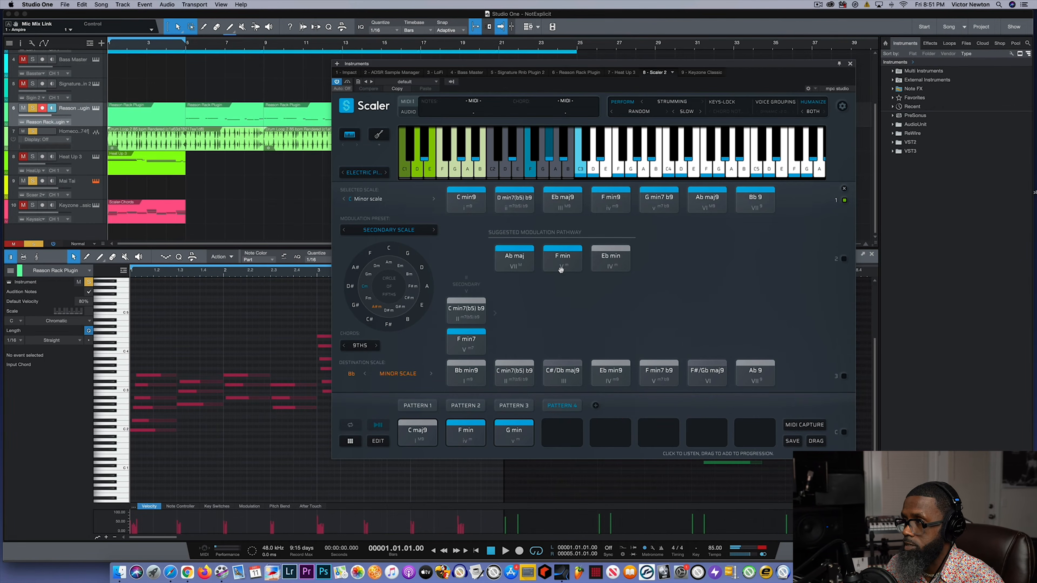
{"action": "left_click", "coordinate": [565, 265]}
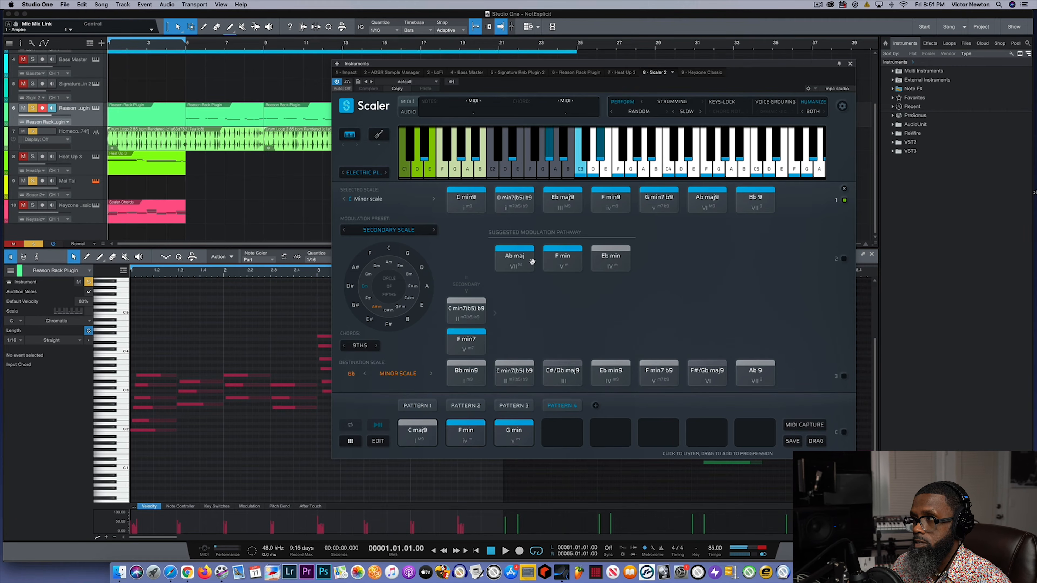
{"action": "left_click", "coordinate": [514, 264]}
- Audition the secondary F min7, then replay Pattern 4's last chords into the pathway's Ab maj and F min
{"action": "left_click", "coordinate": [463, 340]}
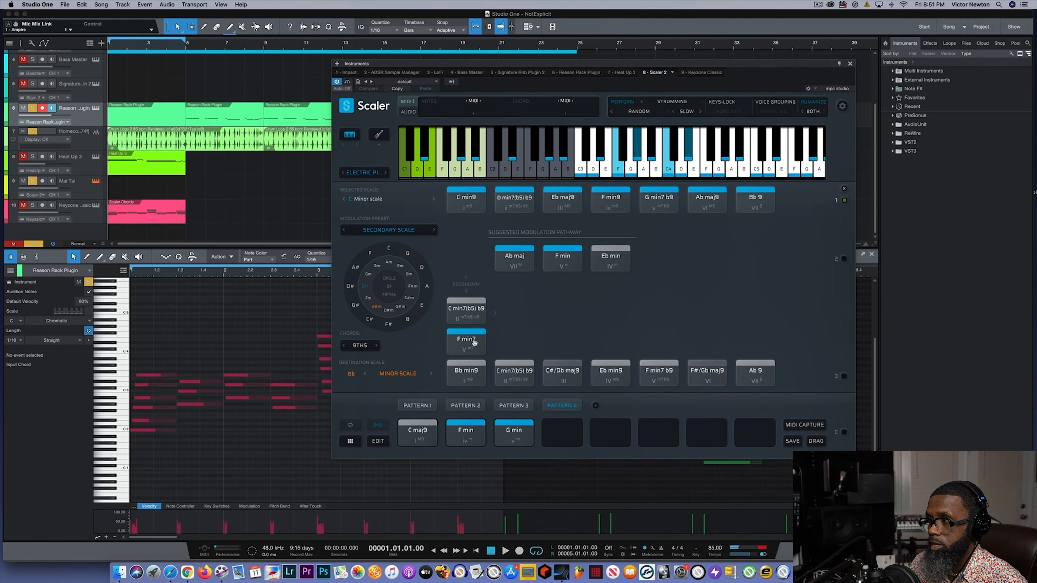
{"action": "left_click", "coordinate": [448, 438]}
{"action": "left_click", "coordinate": [515, 437]}
{"action": "left_click", "coordinate": [510, 258]}
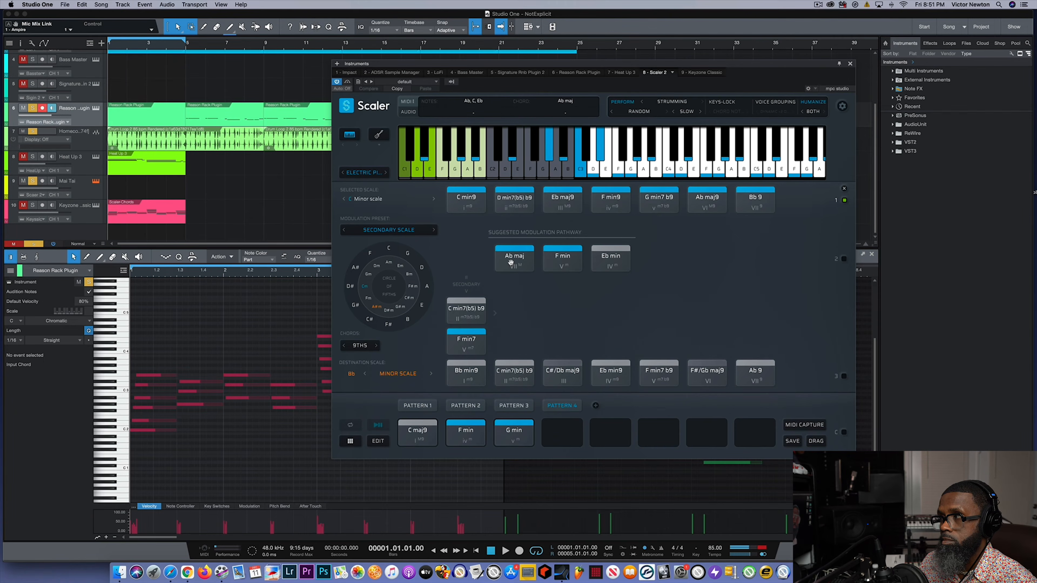
{"action": "left_click", "coordinate": [576, 266]}
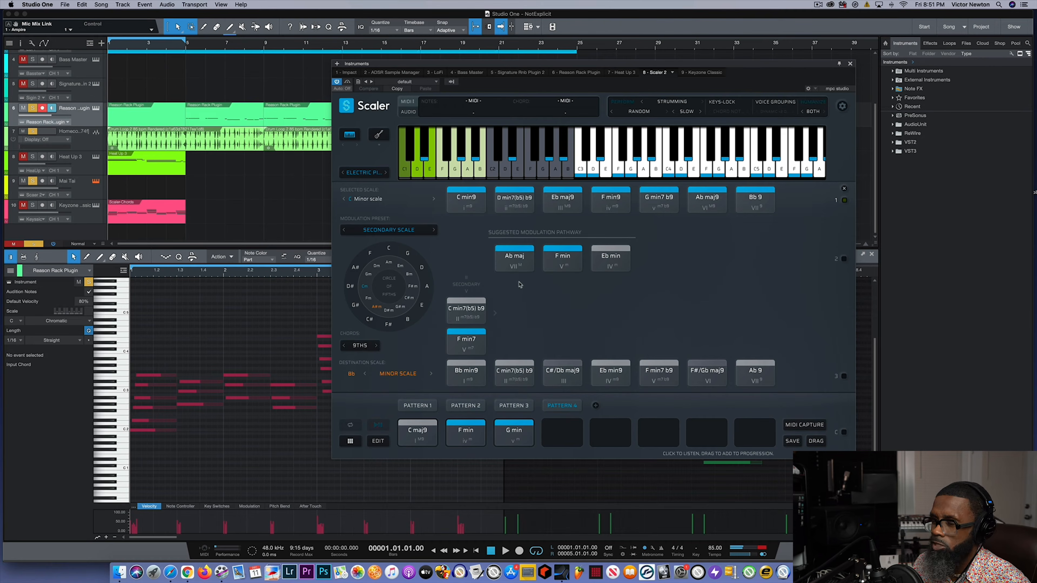
- Play Pattern 4's C maj9 and compare the pathway's F min and Ab maj by alternating between them
{"action": "left_click", "coordinate": [421, 437]}
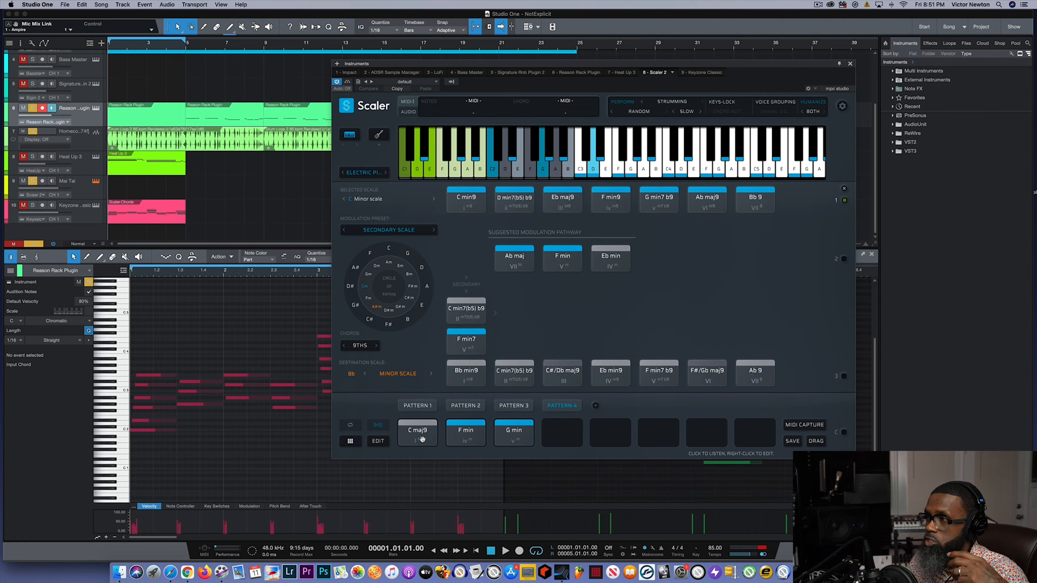
{"action": "left_click", "coordinate": [555, 256]}
{"action": "left_click", "coordinate": [554, 255]}
{"action": "left_click", "coordinate": [521, 263]}
{"action": "left_click", "coordinate": [549, 263]}
{"action": "left_click", "coordinate": [544, 268]}
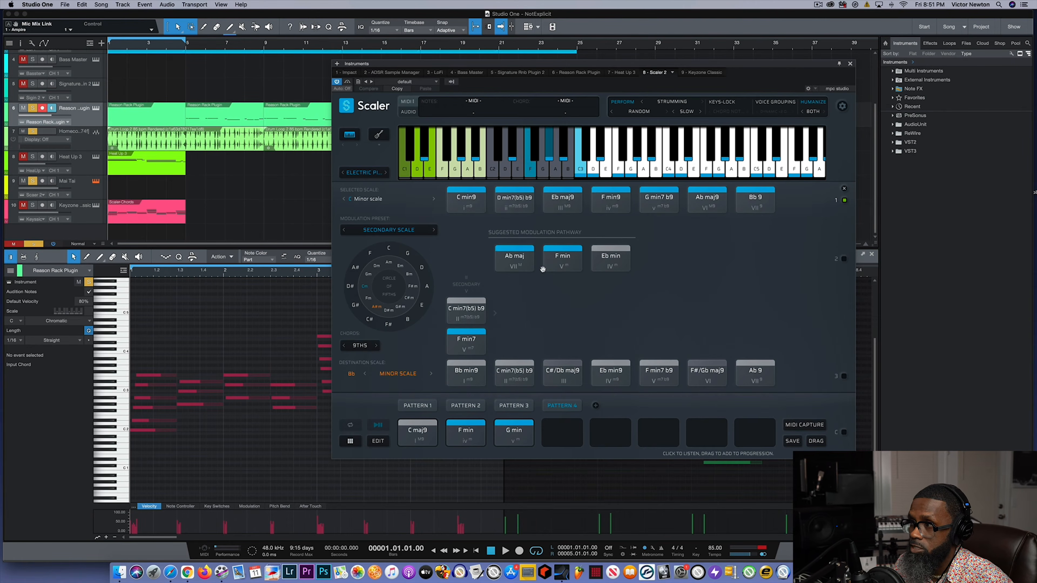
- Try Bb major as the destination scale and audition its pathway's Bb maj, C min and Eb maj chords
{"action": "left_click", "coordinate": [356, 268]}
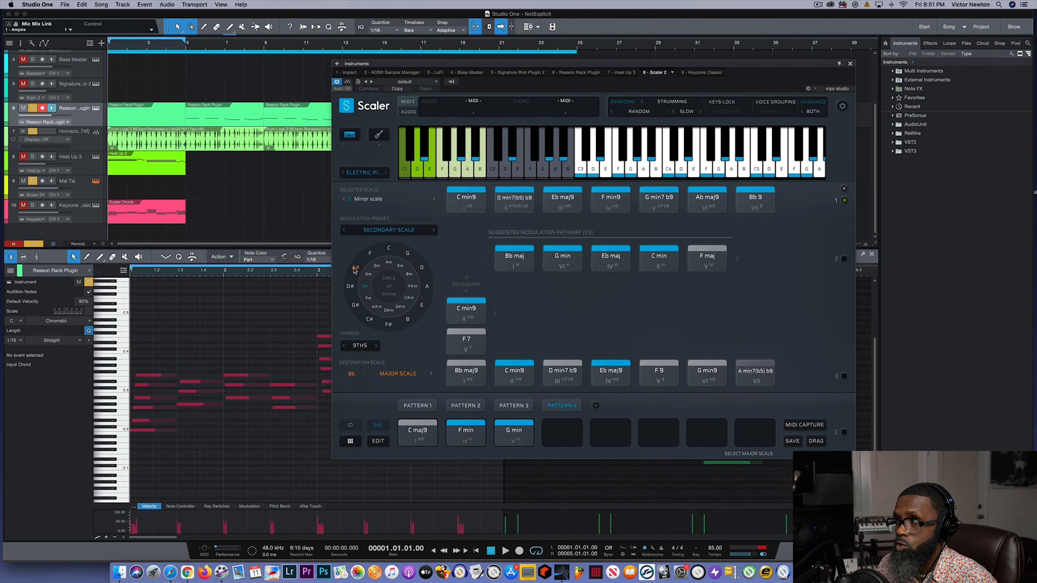
{"action": "left_click", "coordinate": [515, 262]}
{"action": "left_click", "coordinate": [656, 262]}
{"action": "left_click", "coordinate": [606, 263]}
{"action": "left_click", "coordinate": [518, 262]}
{"action": "left_click", "coordinate": [654, 263]}
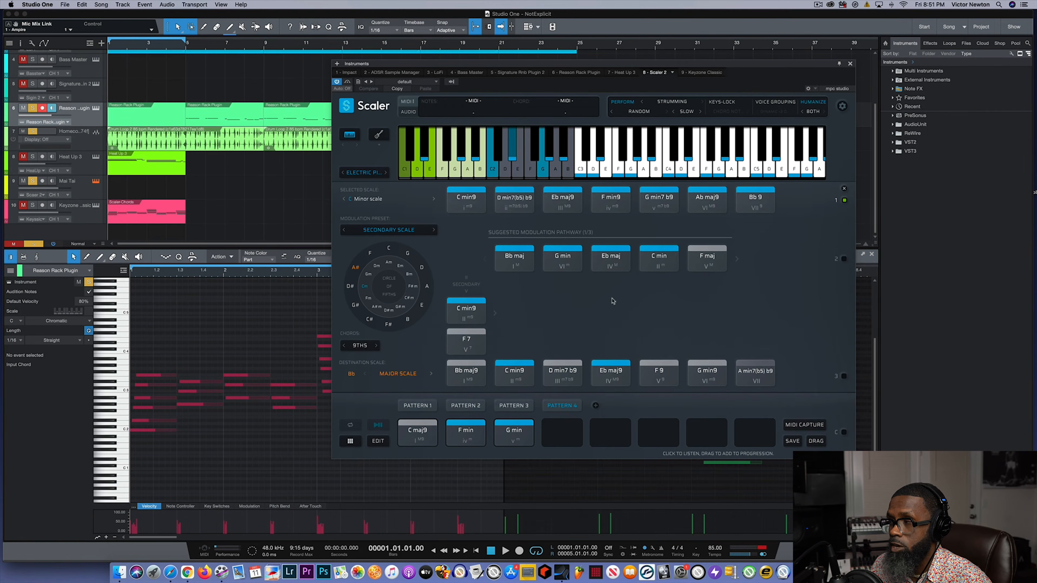
- Play Pattern 4's opening chords, followed by the pathway's Bb maj, G min, Eb maj and C min
{"action": "left_click", "coordinate": [419, 435]}
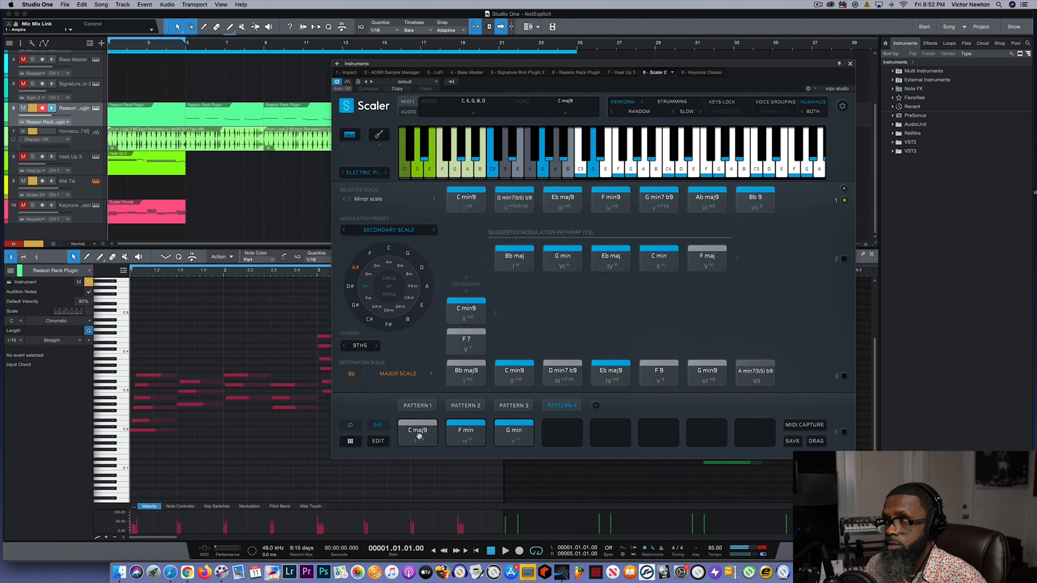
{"action": "left_click", "coordinate": [462, 436]}
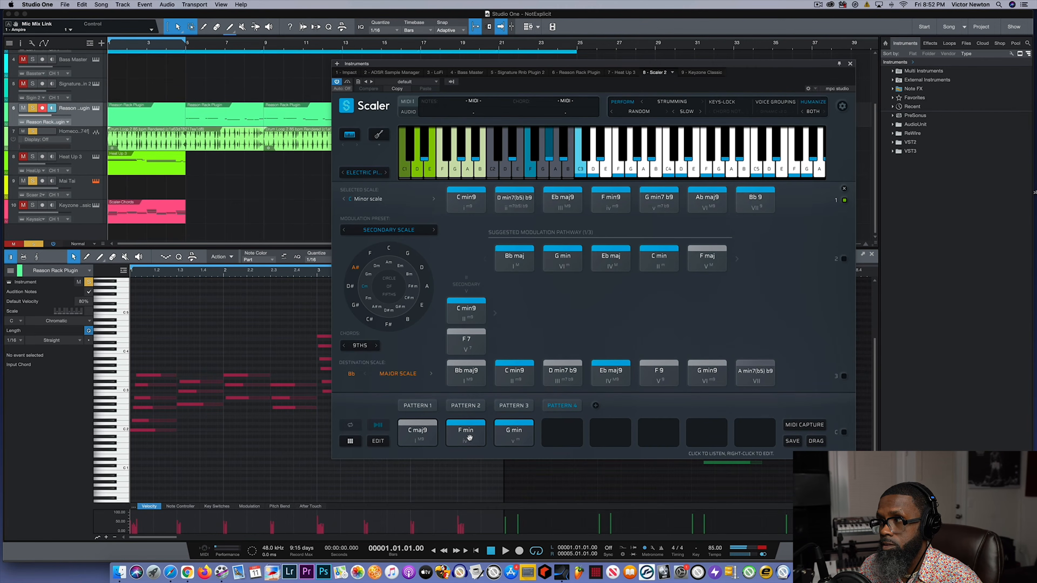
{"action": "left_click", "coordinate": [515, 261]}
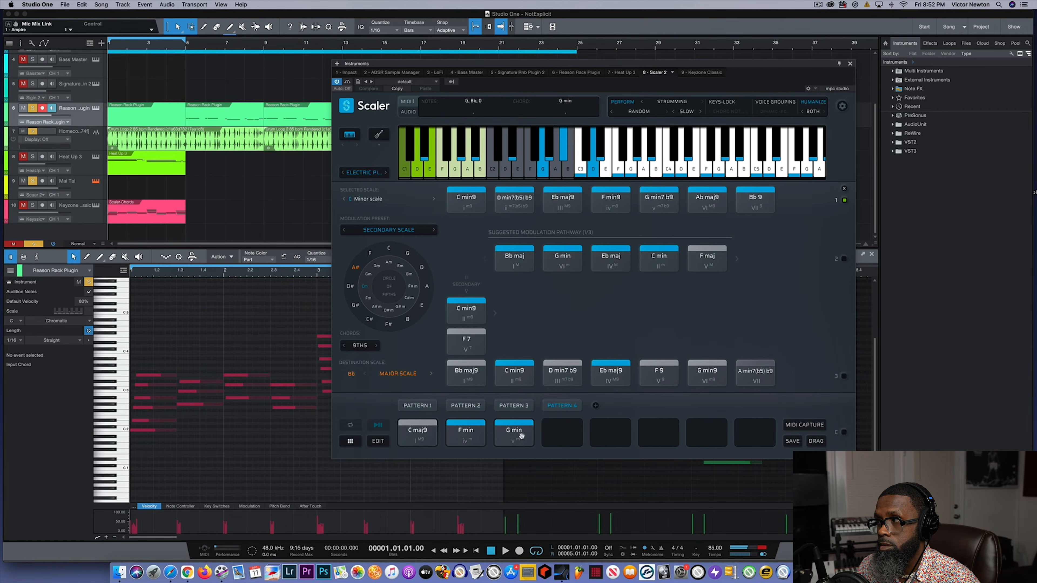
{"action": "left_click", "coordinate": [515, 262]}
{"action": "left_click", "coordinate": [565, 257]}
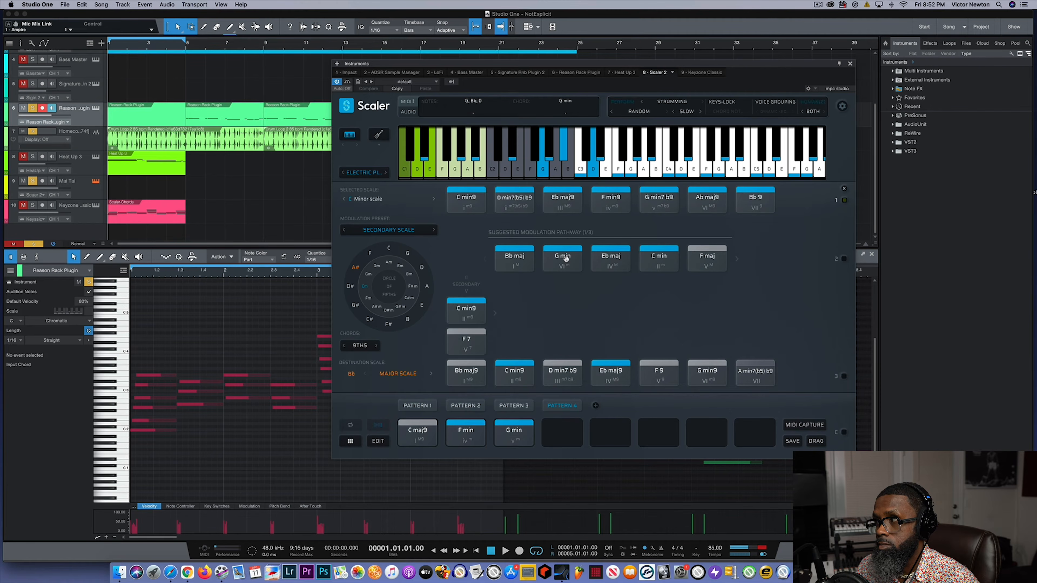
{"action": "left_click", "coordinate": [611, 258]}
{"action": "left_click", "coordinate": [659, 257]}
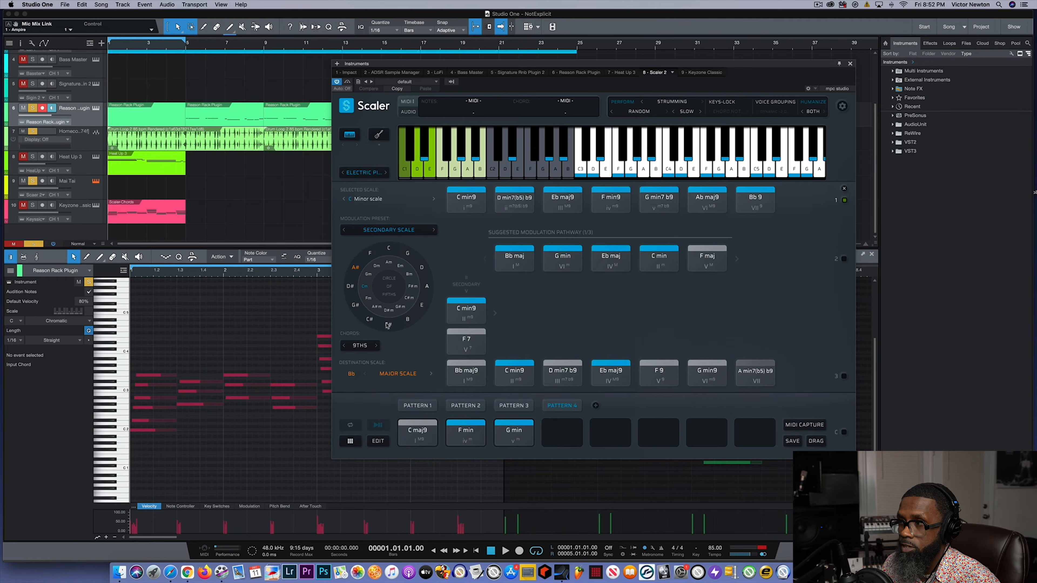
- Set the destination scale to F major and replay the existing Pattern 4 chords from C maj9
{"action": "left_click", "coordinate": [371, 254]}
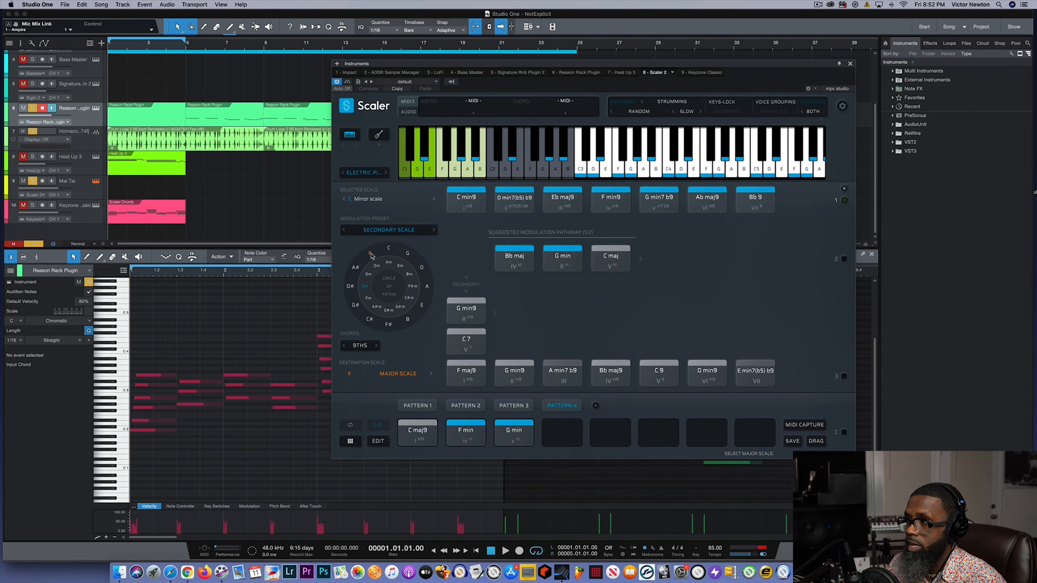
{"action": "left_click", "coordinate": [422, 436]}
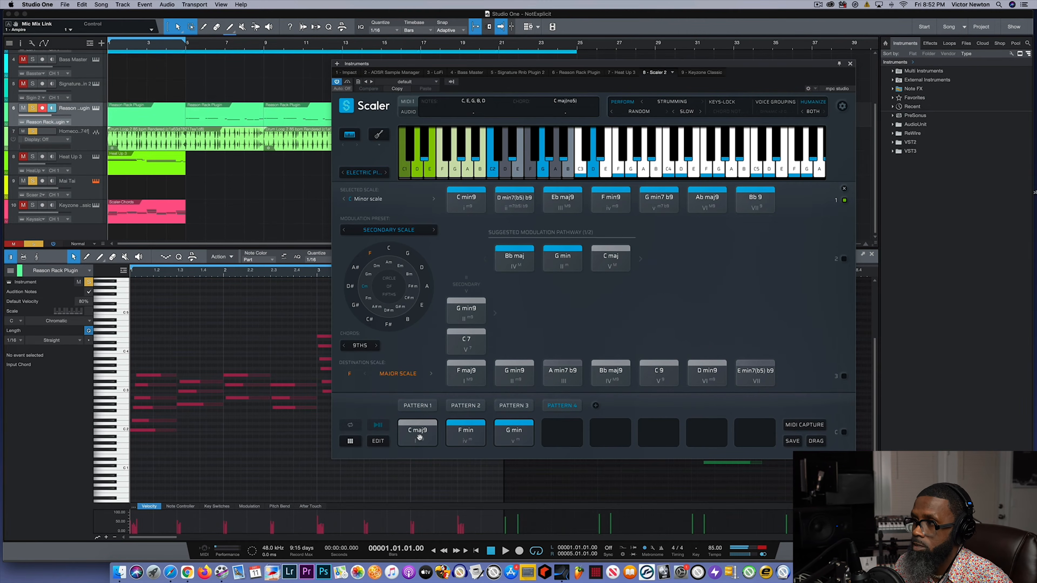
{"action": "left_click", "coordinate": [461, 433]}
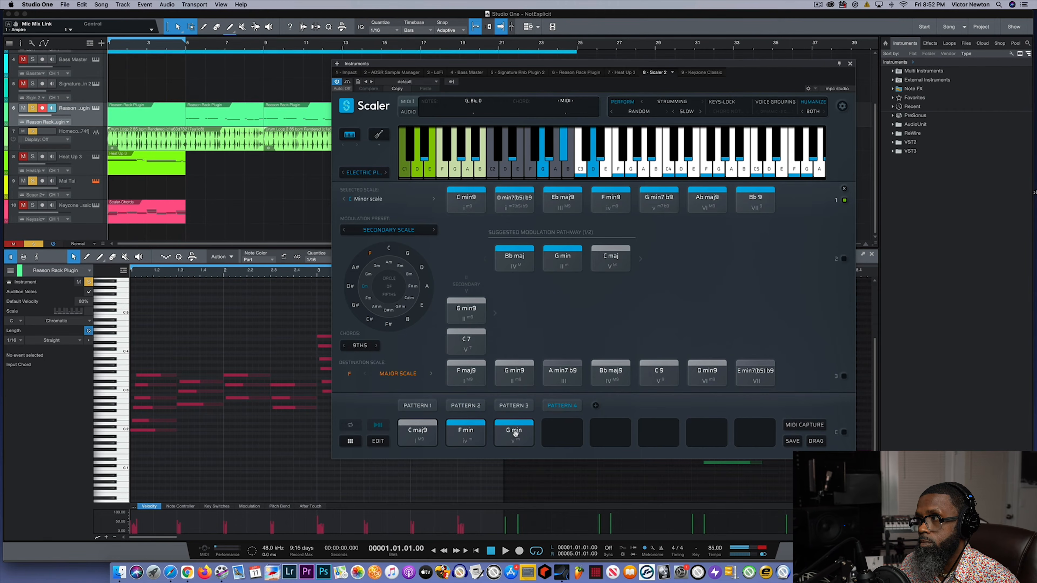
- Audition the pathway's Bb maj and G min, and place Bb maj in the fourth slot of Pattern 4
{"action": "left_click", "coordinate": [515, 262]}
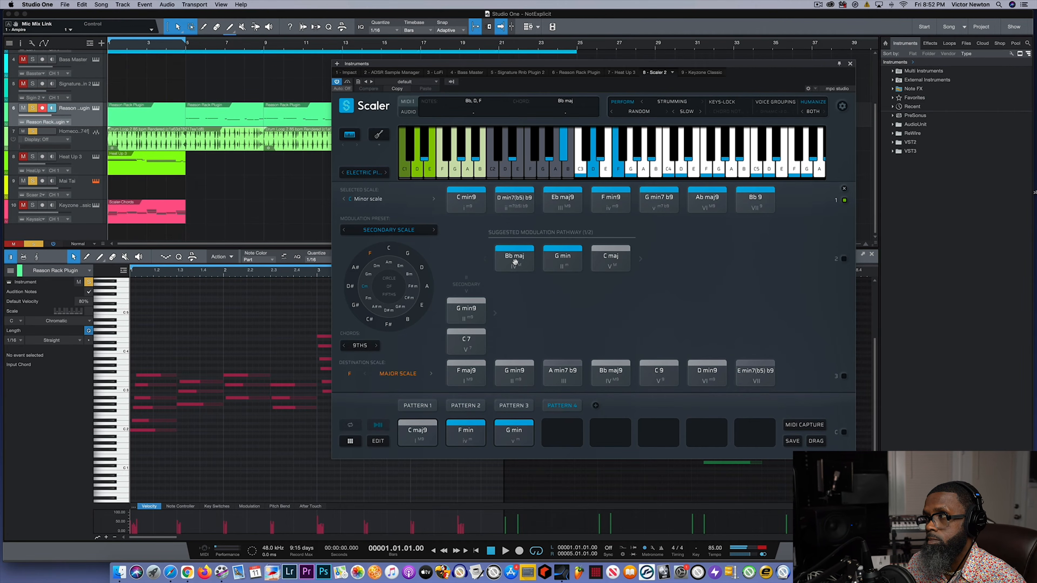
{"action": "left_click", "coordinate": [560, 265]}
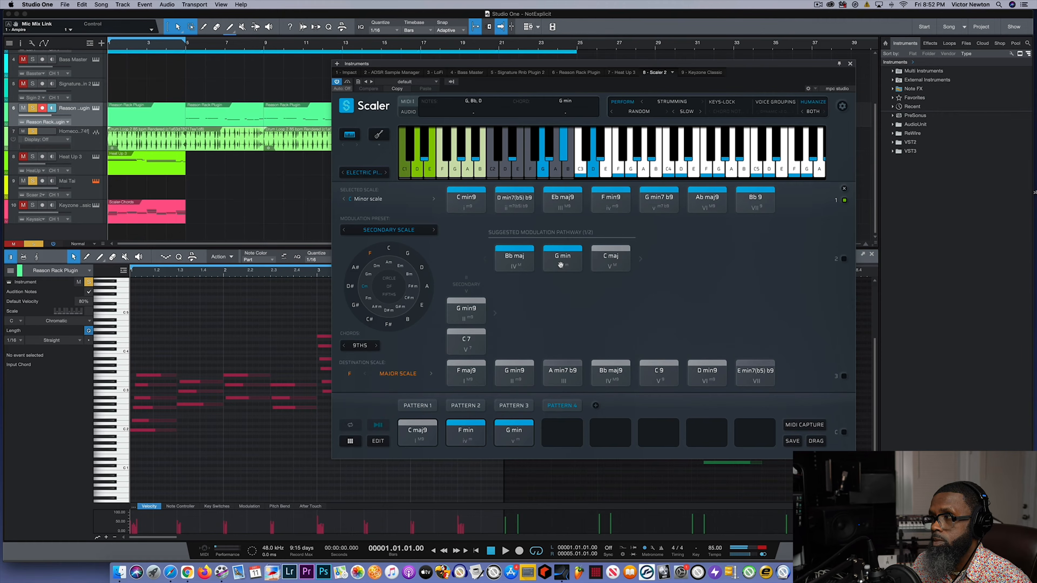
{"action": "left_click", "coordinate": [520, 261]}
{"action": "left_click_drag", "start_coordinate": [519, 257], "coordinate": [561, 432]}
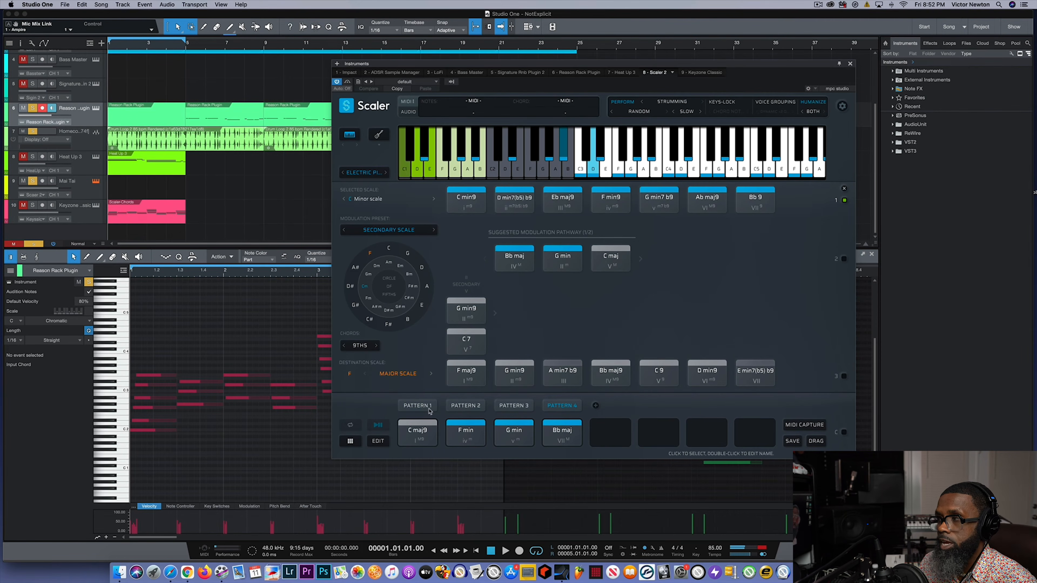
- Play the four-chord Pattern 4 progression of C maj9, F min, G min and Bb maj, returning to C maj9
{"action": "left_click", "coordinate": [417, 430]}
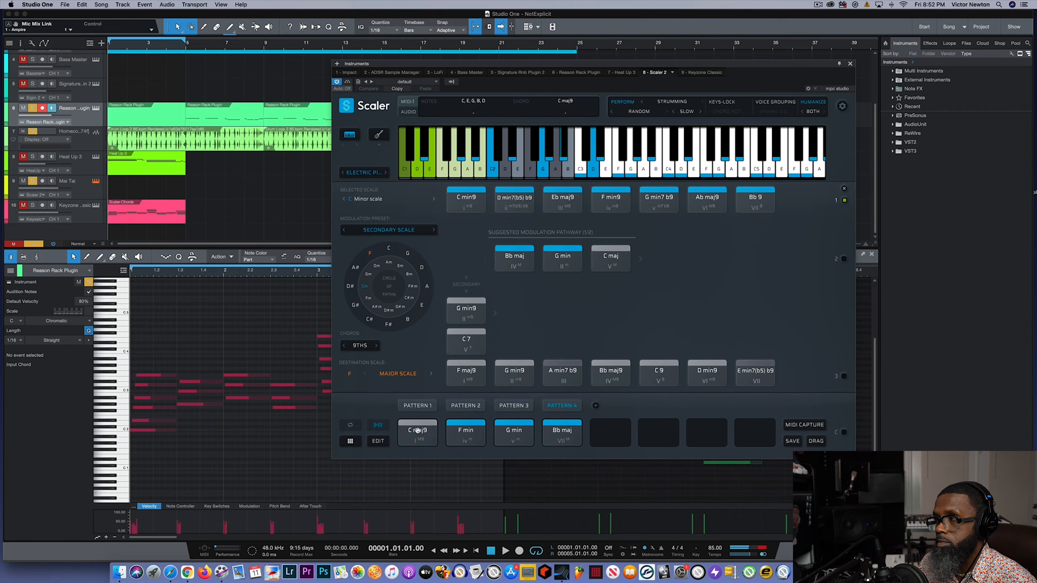
{"action": "left_click", "coordinate": [461, 431]}
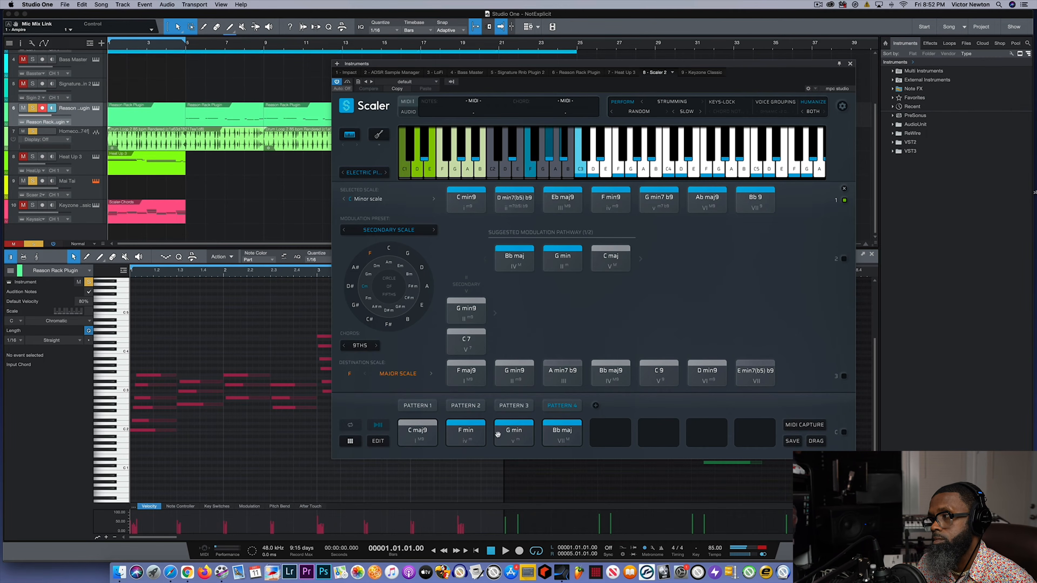
{"action": "left_click", "coordinate": [514, 432]}
{"action": "left_click", "coordinate": [555, 433]}
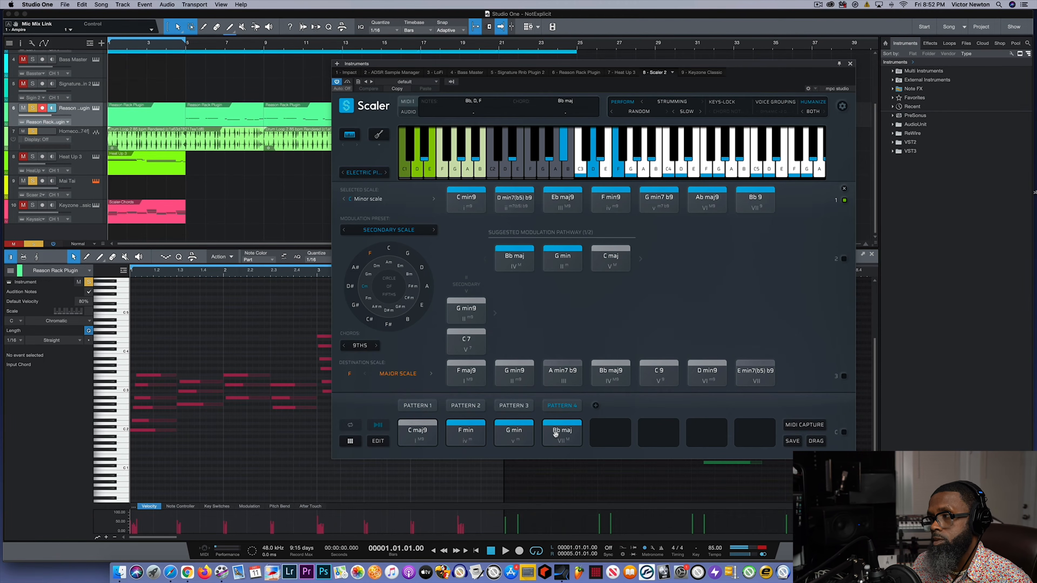
{"action": "left_click", "coordinate": [425, 438]}
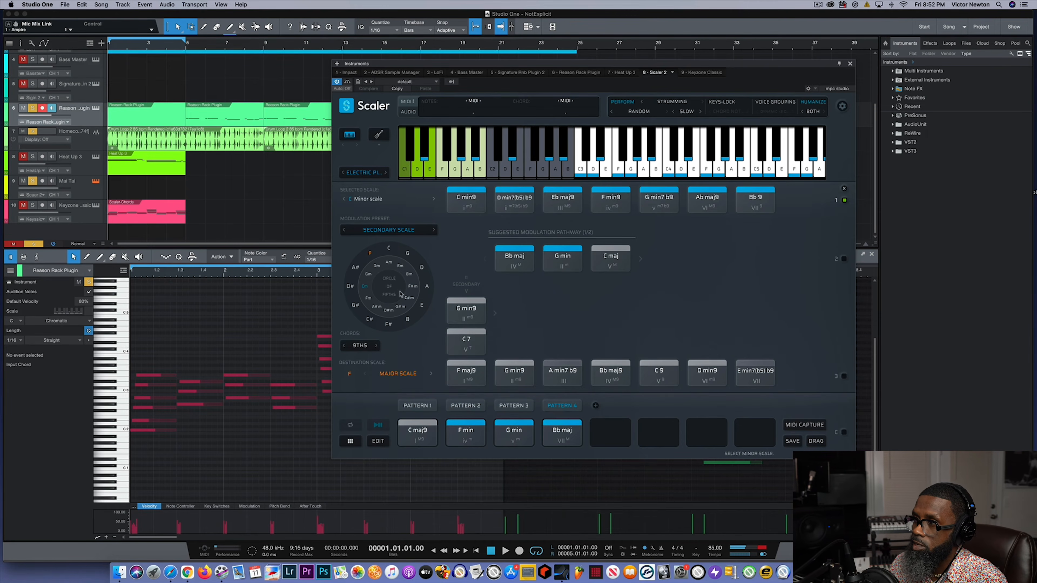
- Change the modulation preset to Progression and play through the chords of Pattern 4
{"action": "left_click", "coordinate": [390, 232]}
{"action": "left_click", "coordinate": [383, 244]}
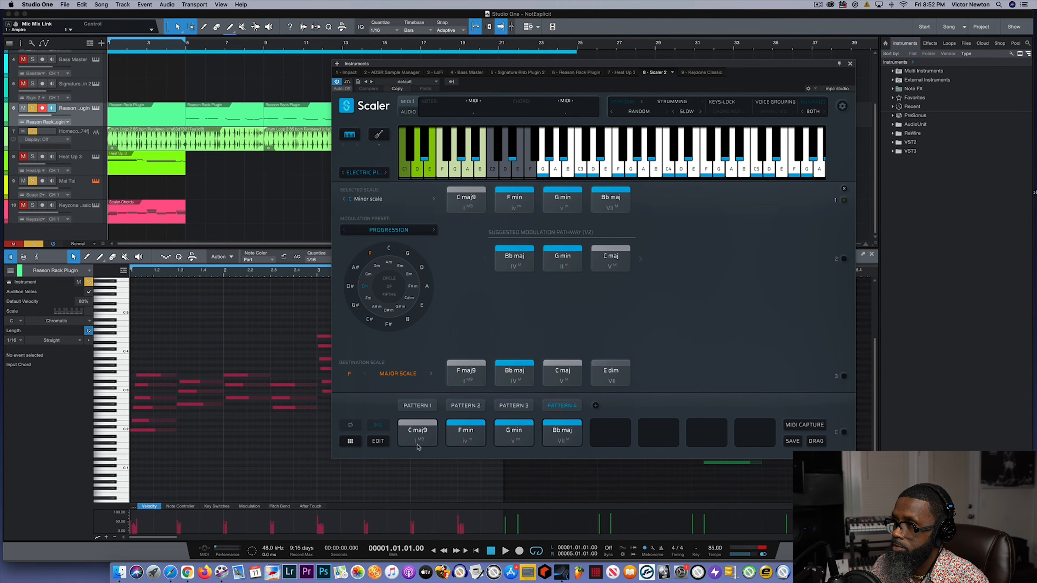
{"action": "left_click", "coordinate": [465, 432]}
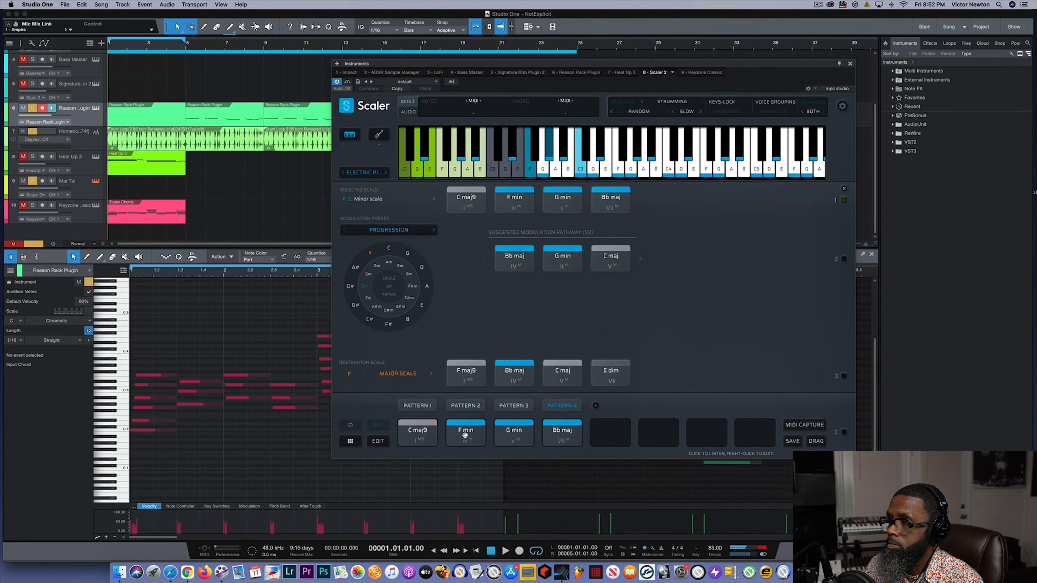
{"action": "left_click", "coordinate": [517, 432]}
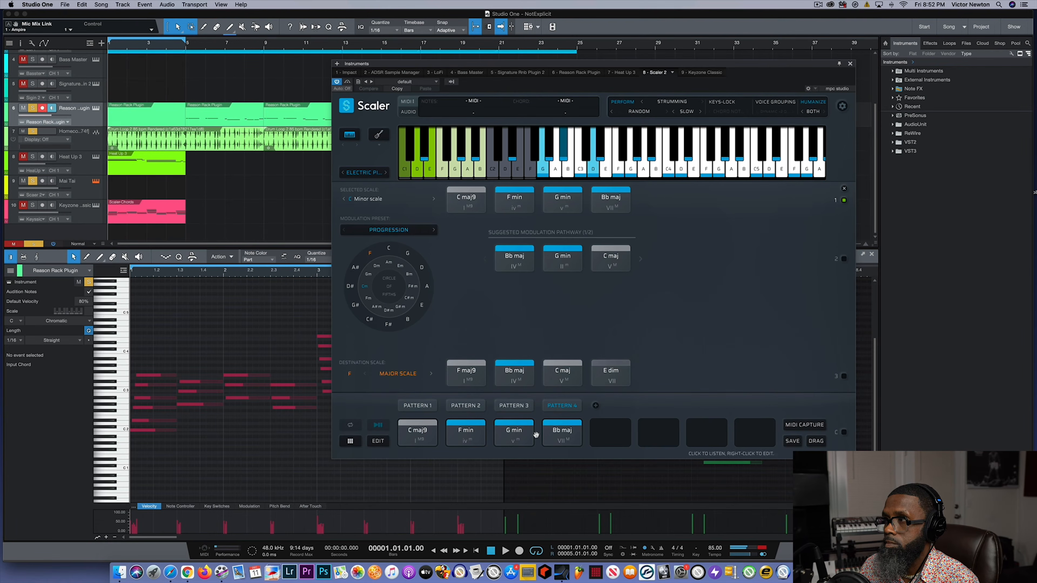
{"action": "left_click", "coordinate": [557, 432]}
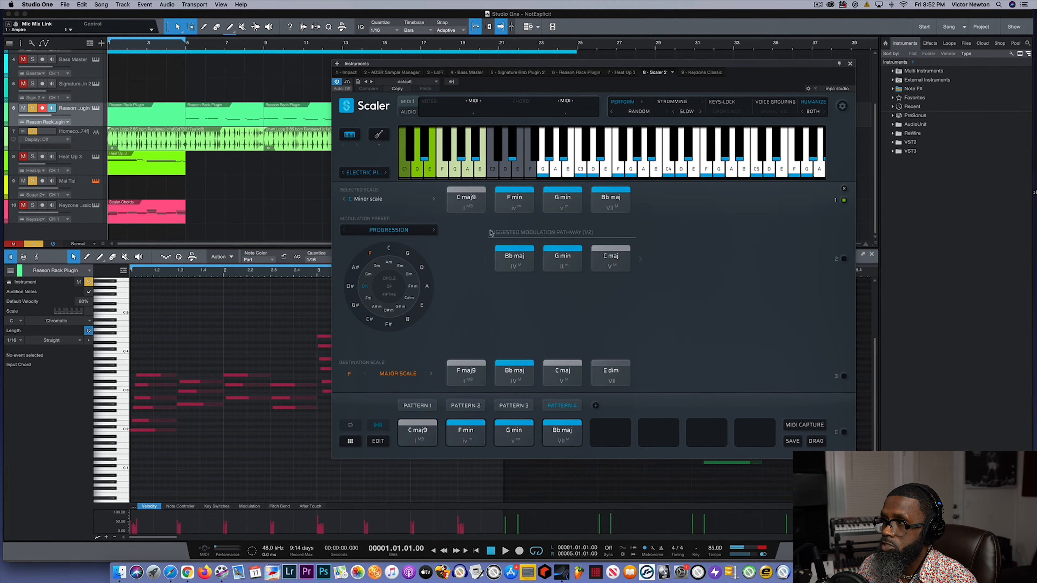
- Audition the suggested modulation pathway chords Bb maj, G min and C maj under the Progression preset
{"action": "left_click", "coordinate": [507, 264]}
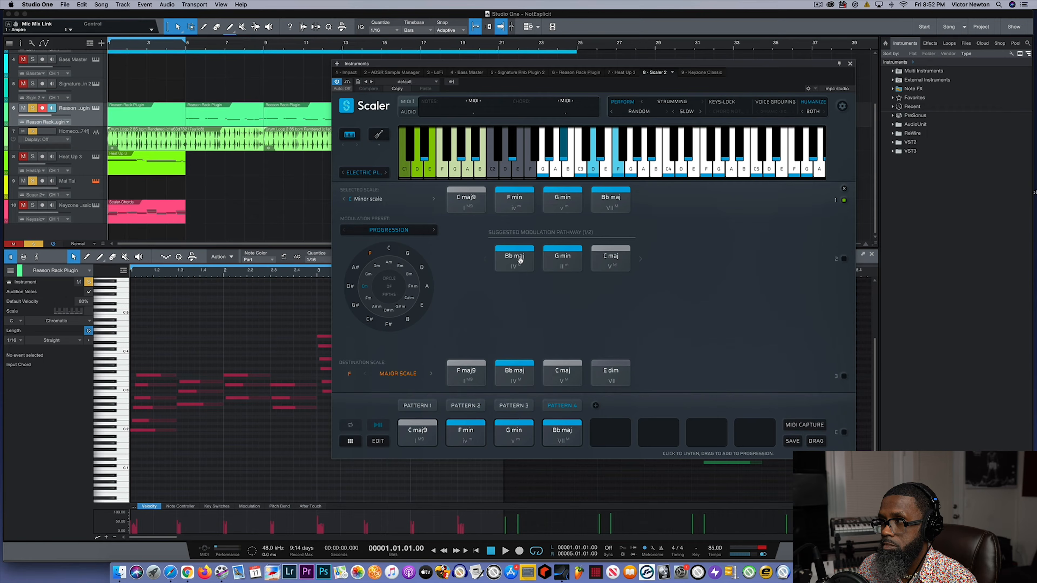
{"action": "left_click", "coordinate": [557, 263]}
{"action": "left_click", "coordinate": [605, 263]}
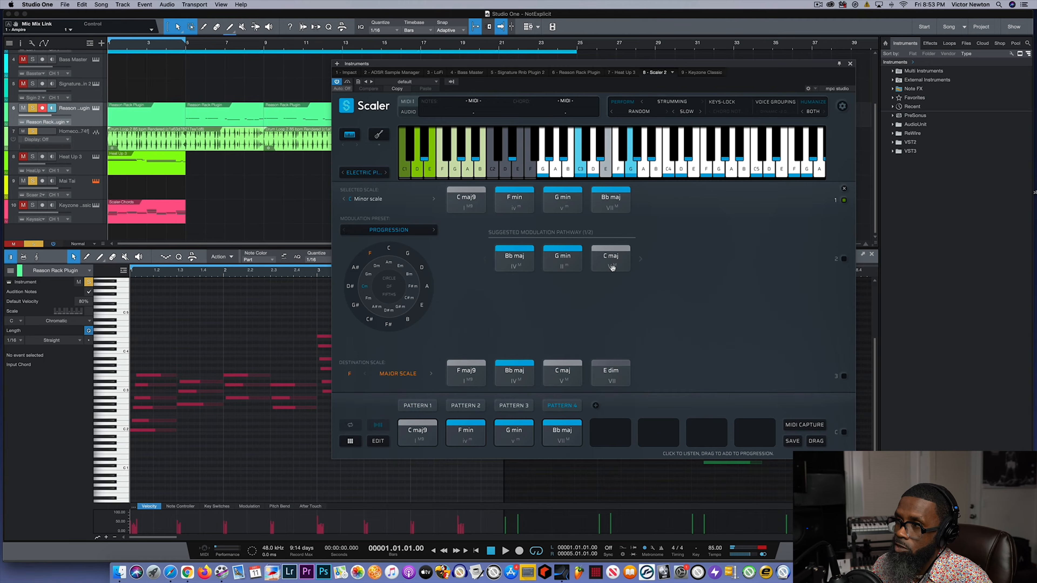
- Change the modulation preset to Modal Interchange and play the four chords of Pattern 4
{"action": "left_click", "coordinate": [389, 231]}
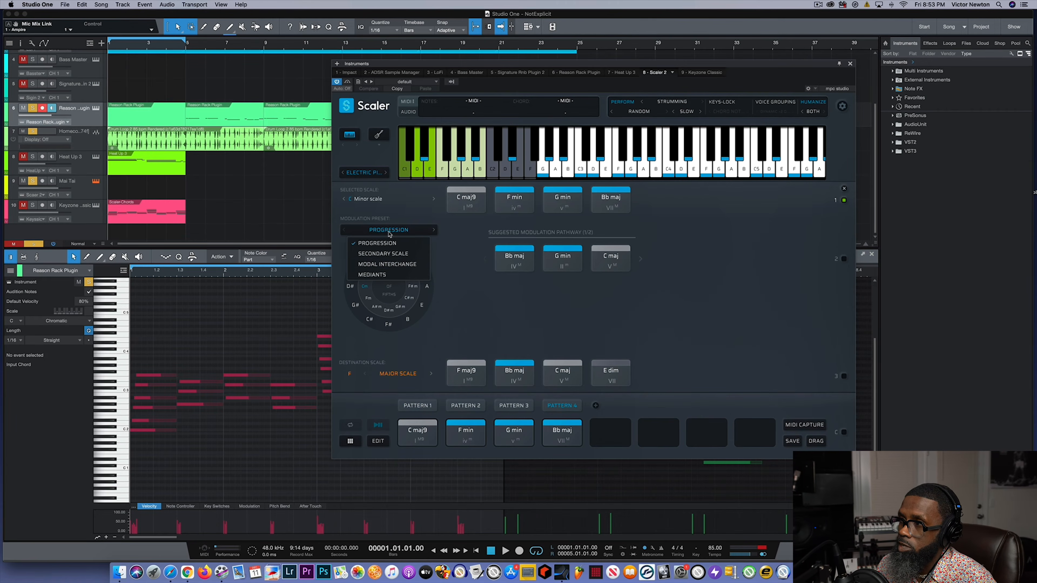
{"action": "left_click", "coordinate": [390, 264]}
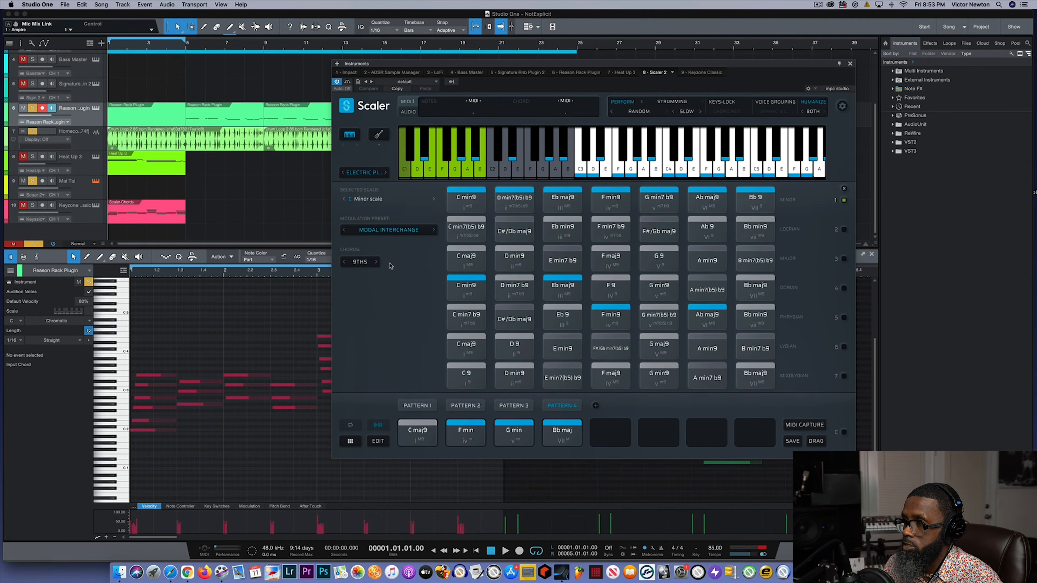
{"action": "left_click", "coordinate": [421, 439]}
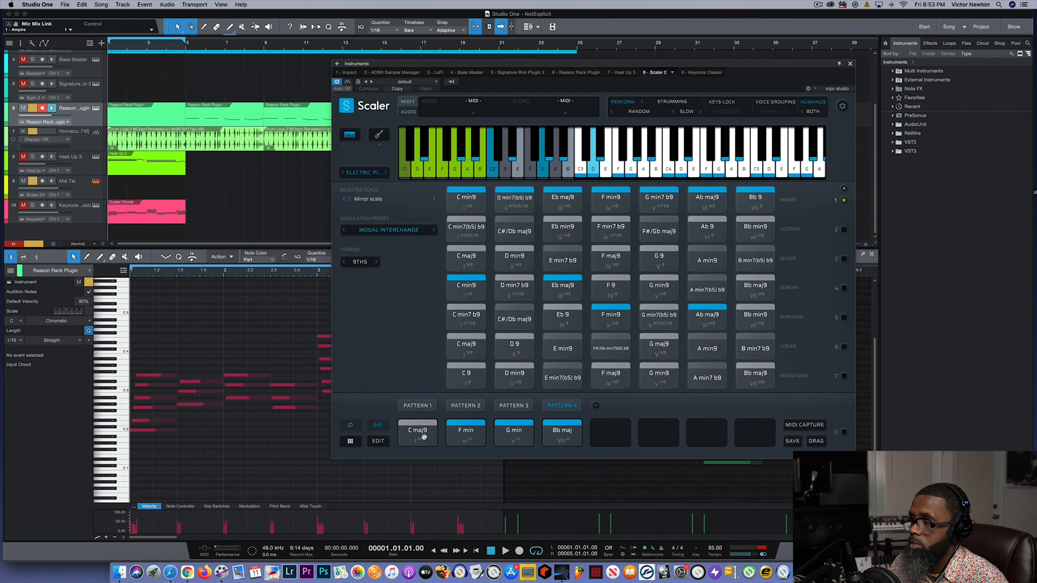
{"action": "left_click", "coordinate": [465, 432]}
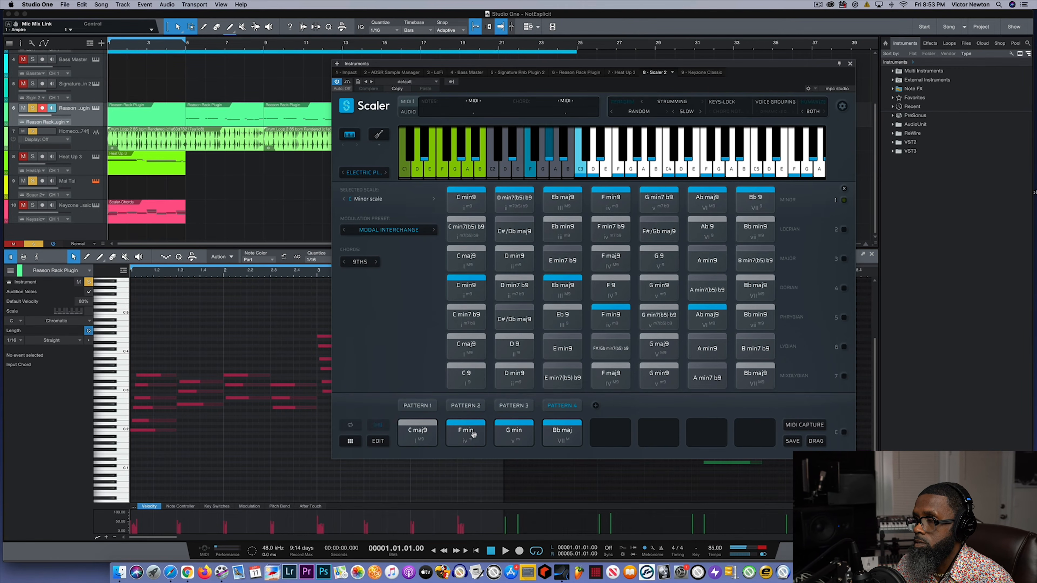
{"action": "left_click", "coordinate": [508, 433]}
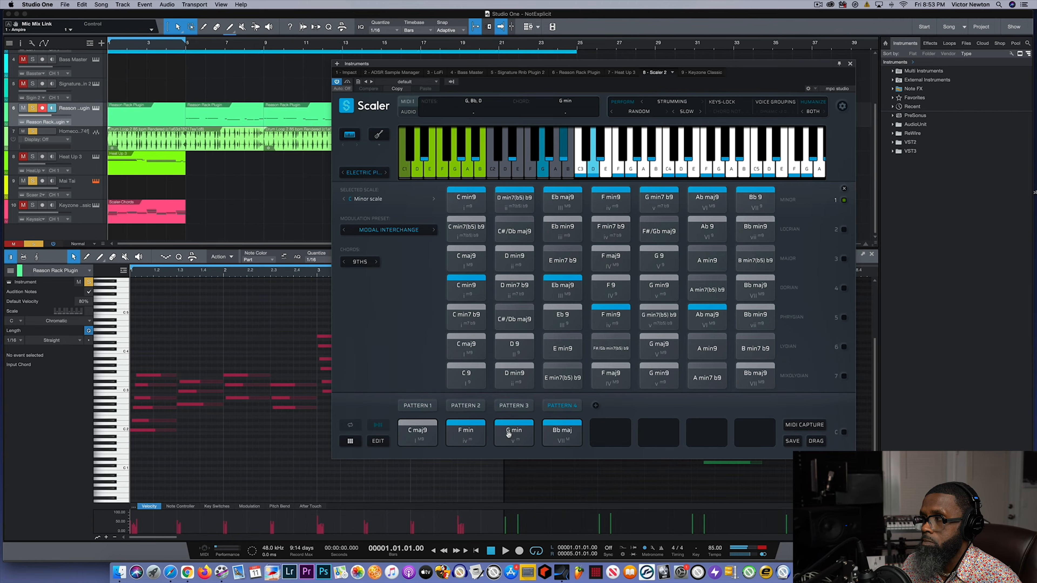
{"action": "left_click", "coordinate": [564, 432]}
- Compare the Minor row's C min9, the C maj9 chords of Pattern 4 and the Major row, and the Dorian row's C min9 by ear
{"action": "left_click", "coordinate": [475, 197]}
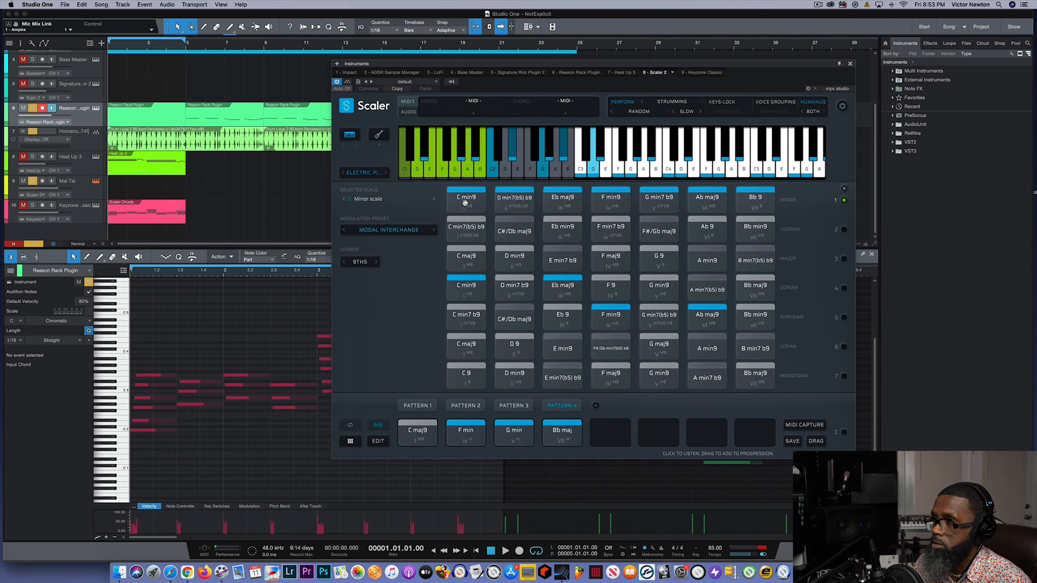
{"action": "left_click", "coordinate": [464, 202]}
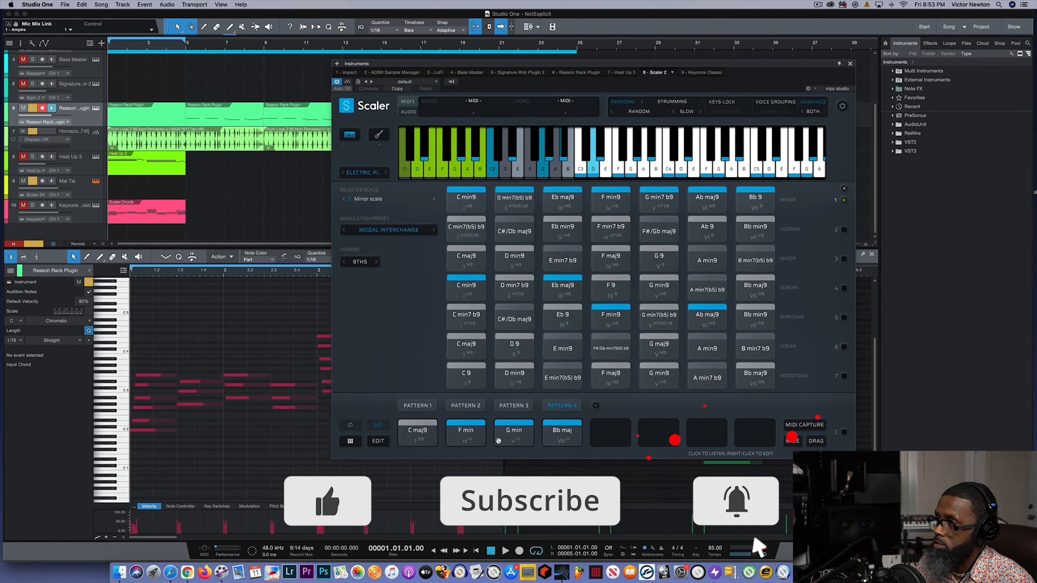
{"action": "left_click", "coordinate": [418, 434]}
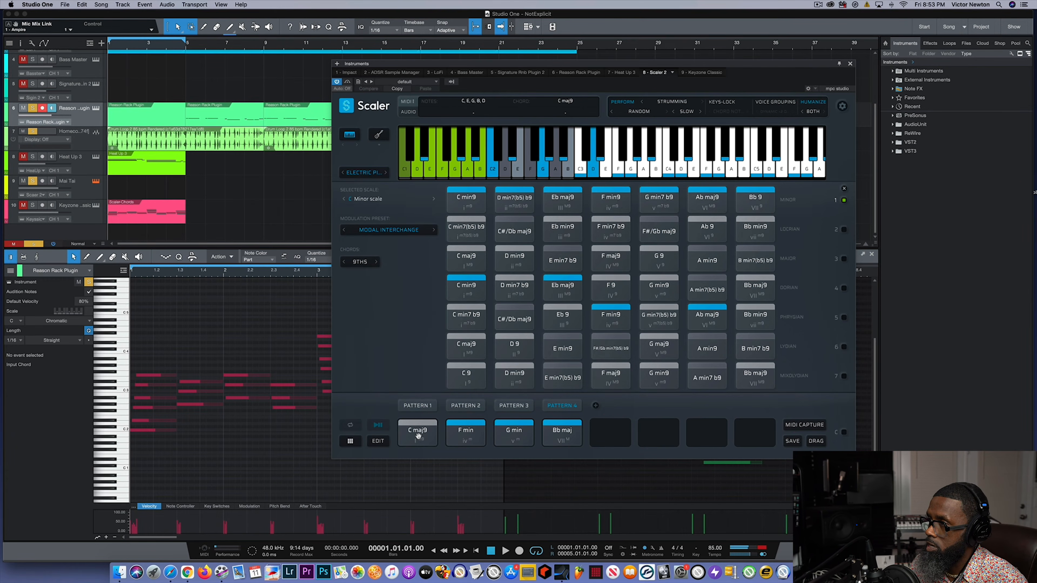
{"action": "left_click", "coordinate": [475, 256]}
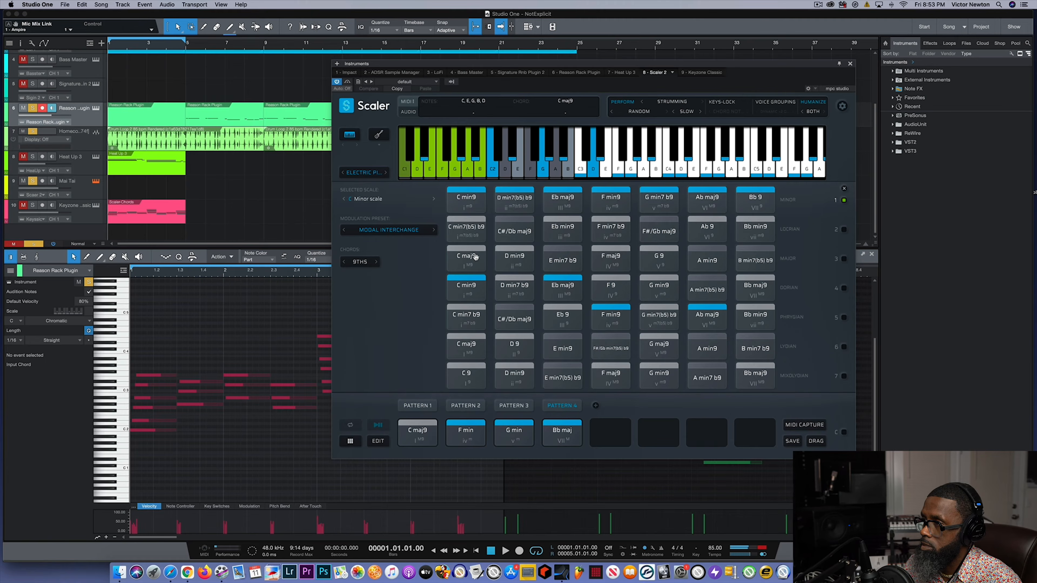
{"action": "left_click", "coordinate": [472, 287]}
{"action": "left_click", "coordinate": [472, 290]}
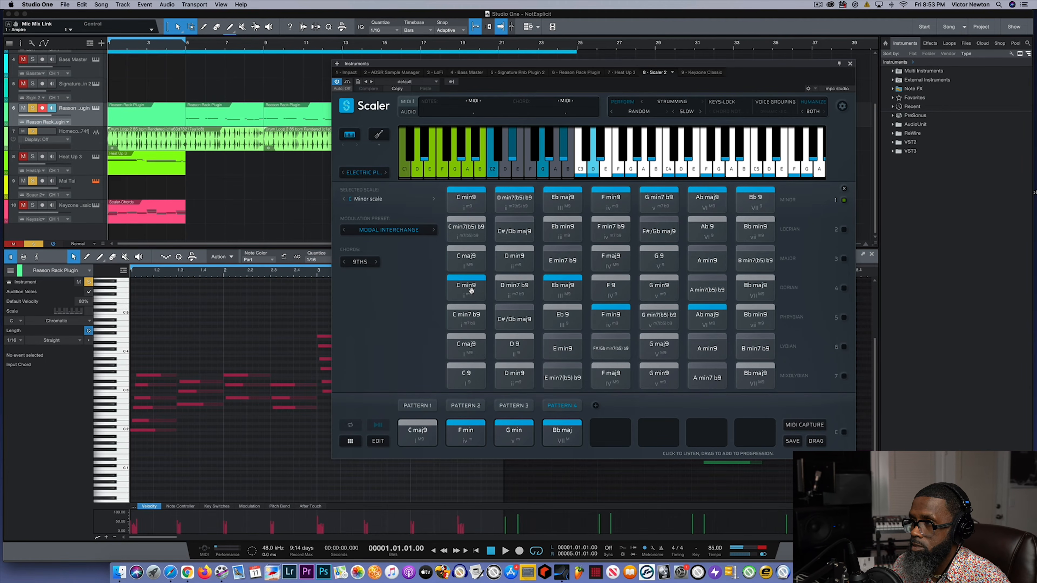
{"action": "left_click", "coordinate": [463, 292]}
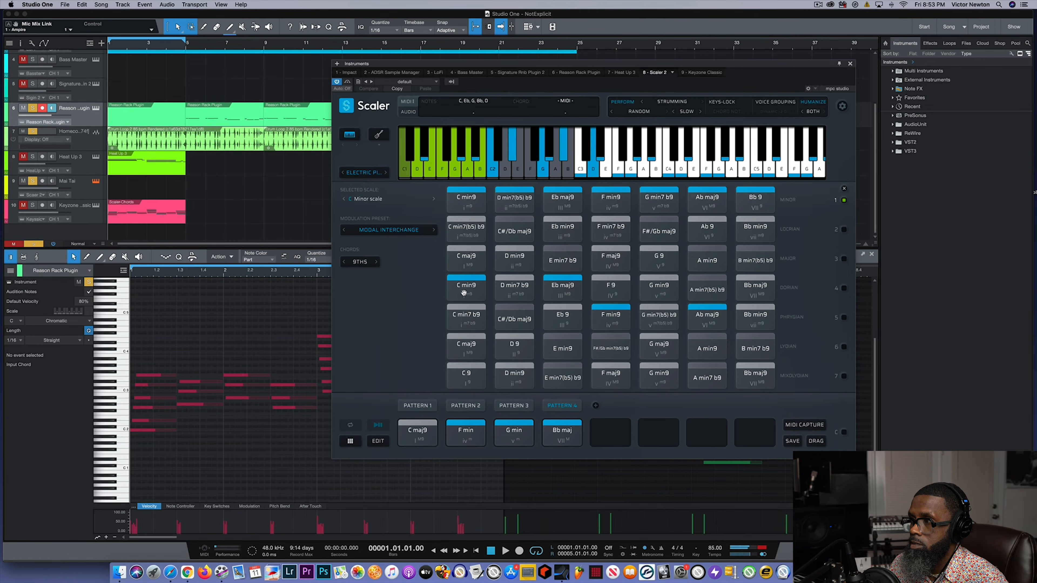
- Replay the Pattern 4 chords C maj9, F min, G min and Bb maj in order
{"action": "left_click", "coordinate": [418, 423]}
{"action": "left_click", "coordinate": [460, 429]}
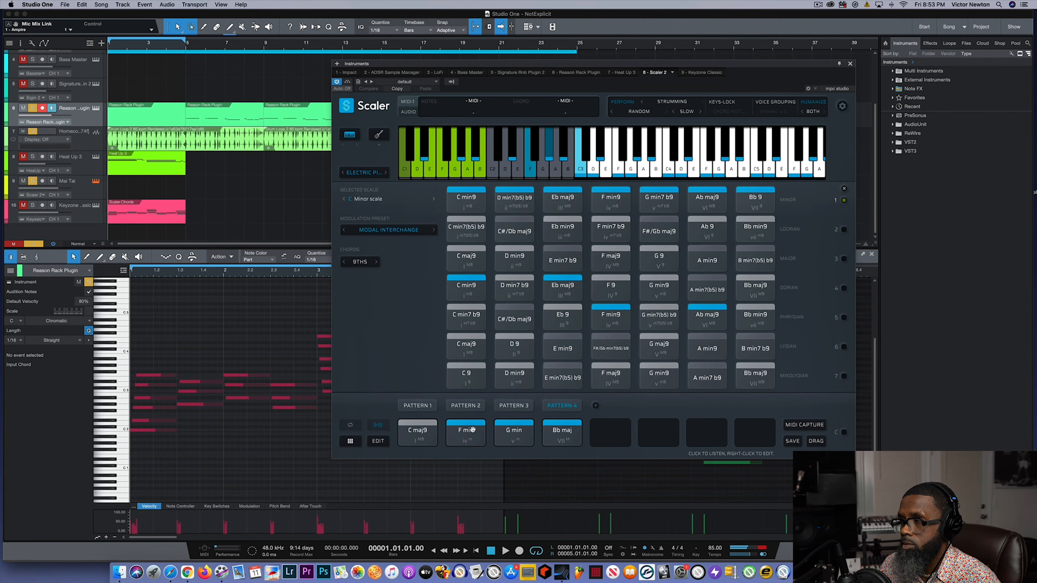
{"action": "left_click", "coordinate": [513, 431]}
{"action": "left_click", "coordinate": [561, 430]}
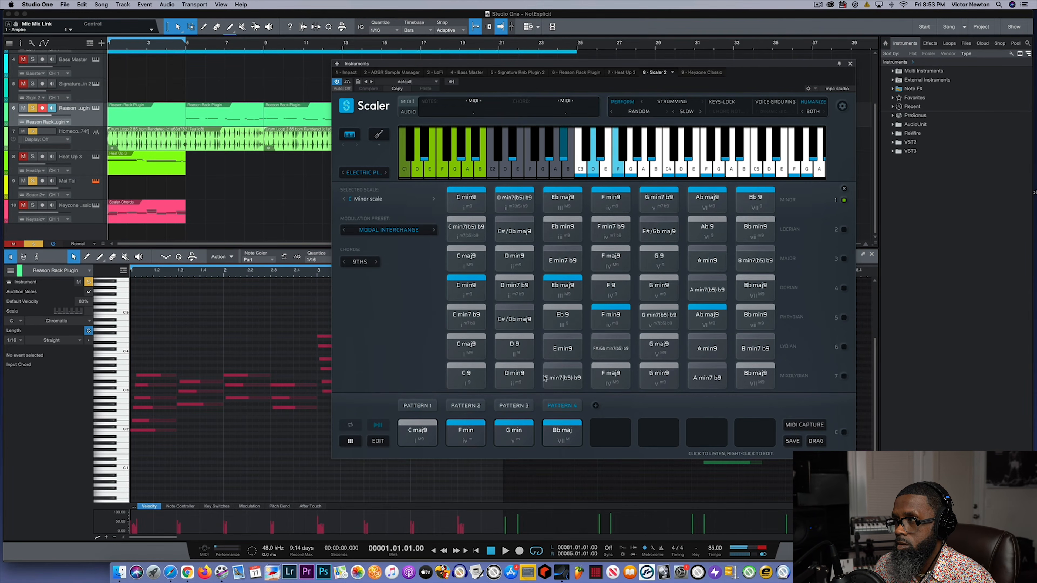
- Add the Dorian row's C min9 to Pattern 4's fifth slot and the Minor row's F min9 to its sixth slot
{"action": "left_click", "coordinate": [473, 285]}
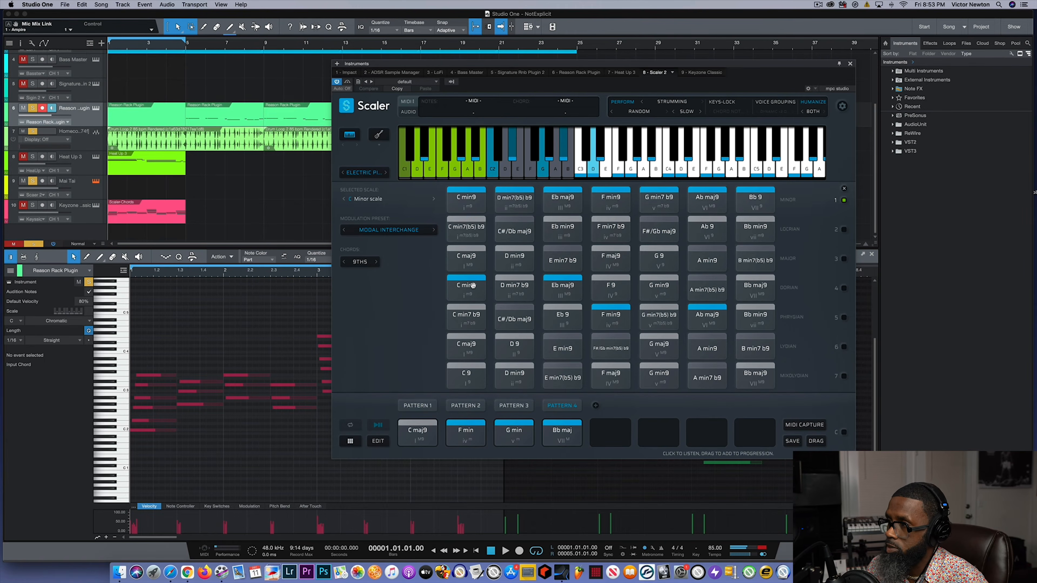
{"action": "left_click_drag", "start_coordinate": [473, 285], "coordinate": [604, 428]}
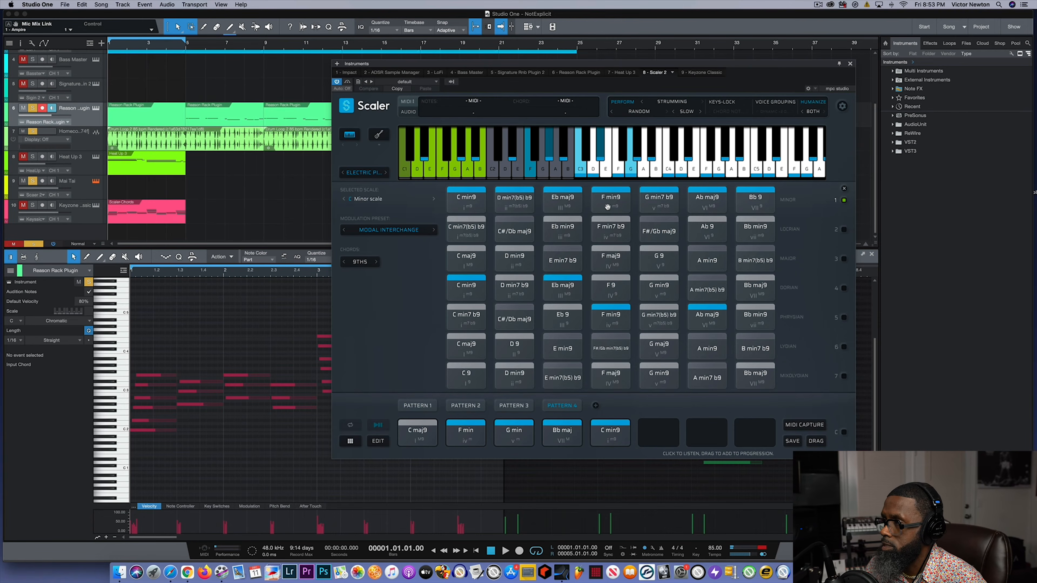
{"action": "left_click_drag", "start_coordinate": [607, 207], "coordinate": [658, 431]}
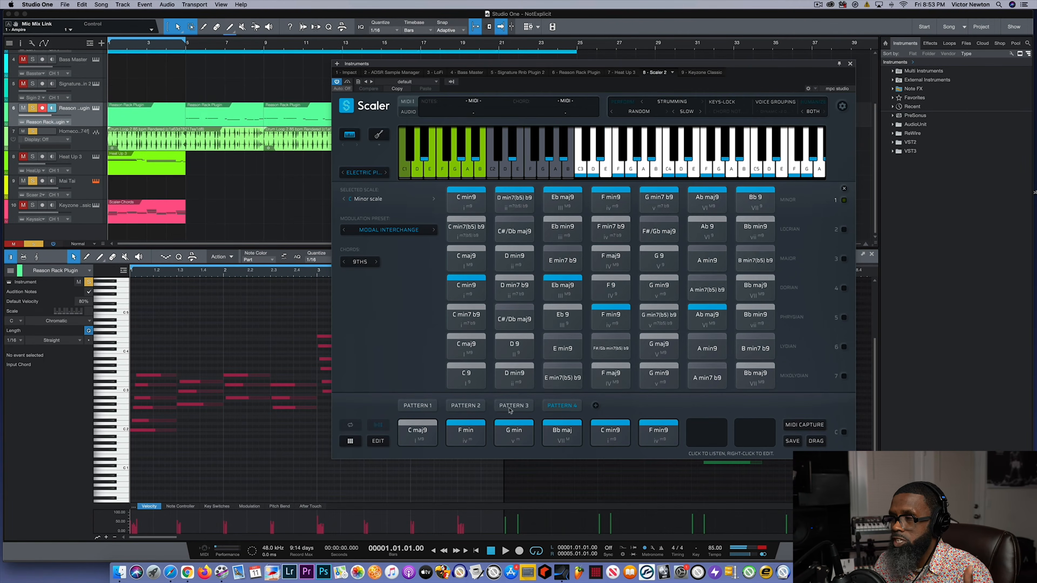
- Play through the extended Pattern 4 from C maj9 to F min9
{"action": "left_click", "coordinate": [419, 437]}
{"action": "left_click", "coordinate": [513, 433]}
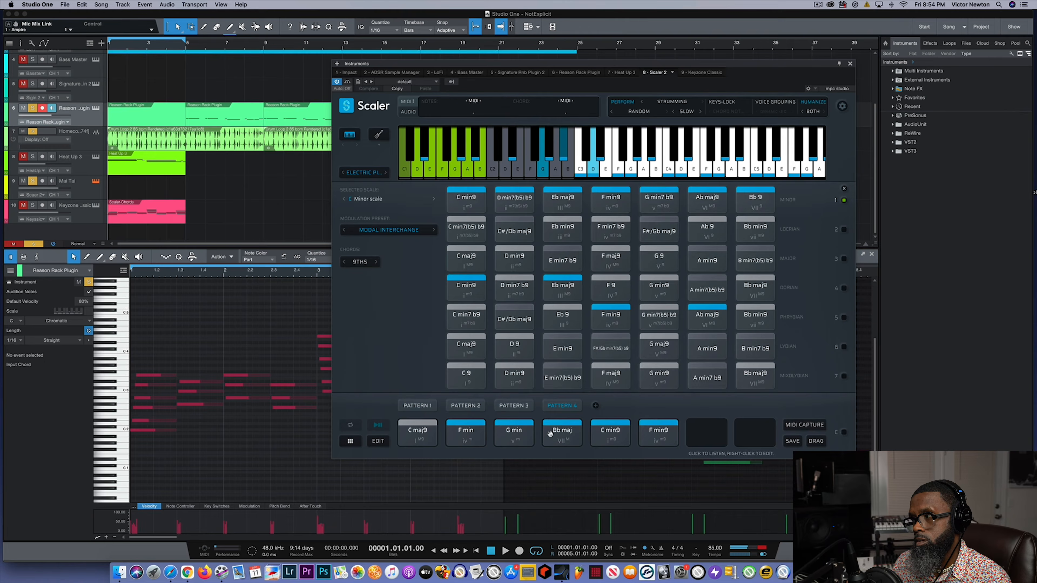
{"action": "left_click", "coordinate": [566, 432]}
{"action": "left_click", "coordinate": [612, 434]}
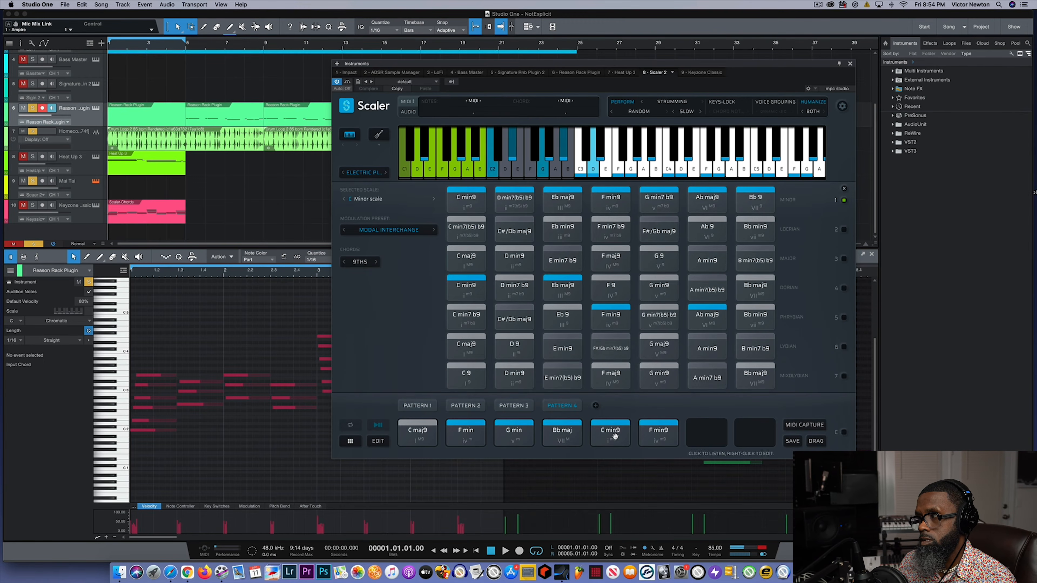
{"action": "left_click", "coordinate": [644, 437]}
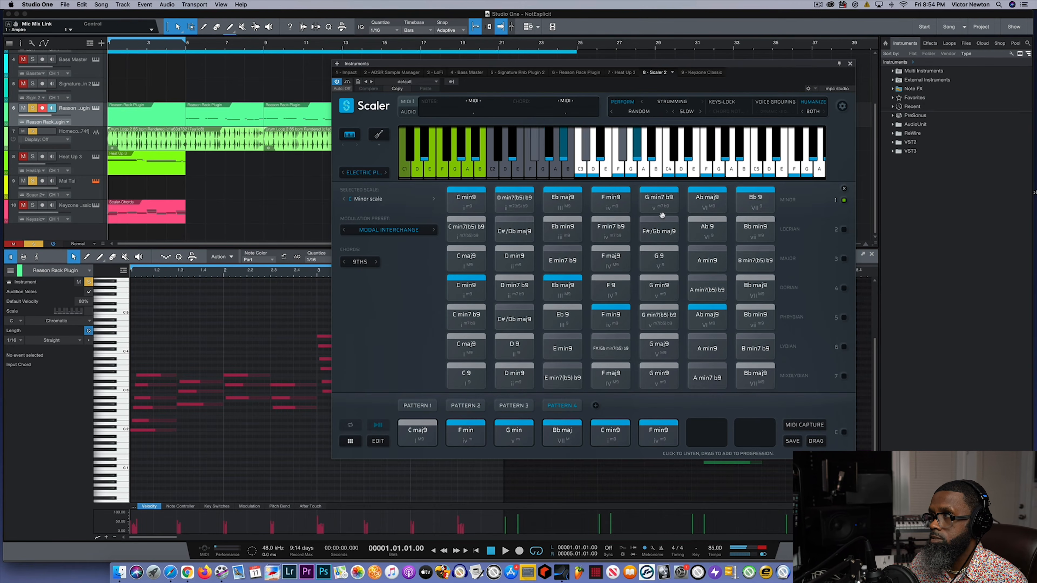
- Audition and place the Minor row's G min7 b9 in the seventh slot and Bb 9 in the eighth slot of Pattern 4
{"action": "left_click", "coordinate": [659, 200]}
{"action": "left_click_drag", "start_coordinate": [659, 201], "coordinate": [705, 431]}
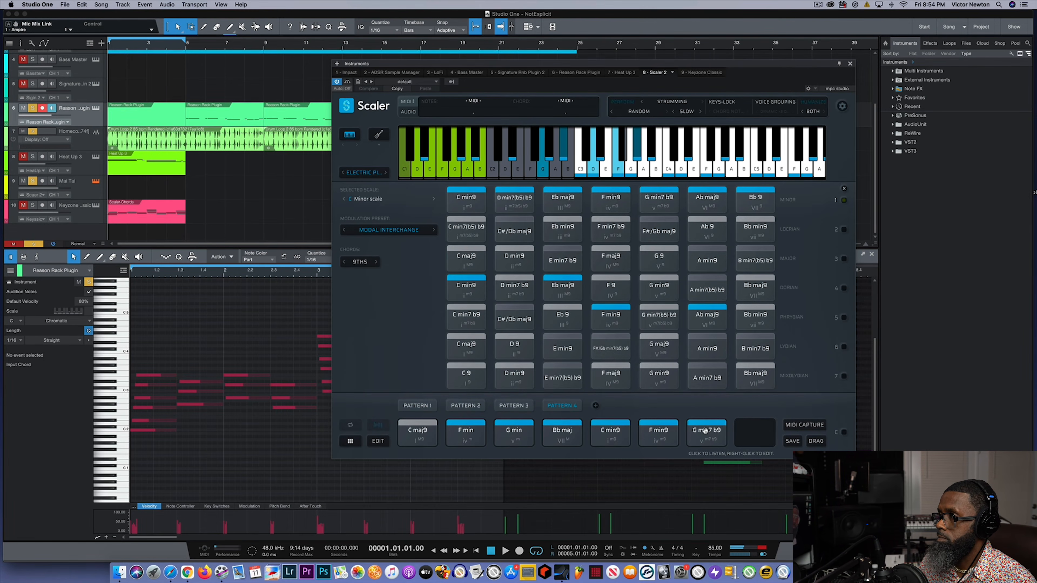
{"action": "left_click", "coordinate": [749, 208]}
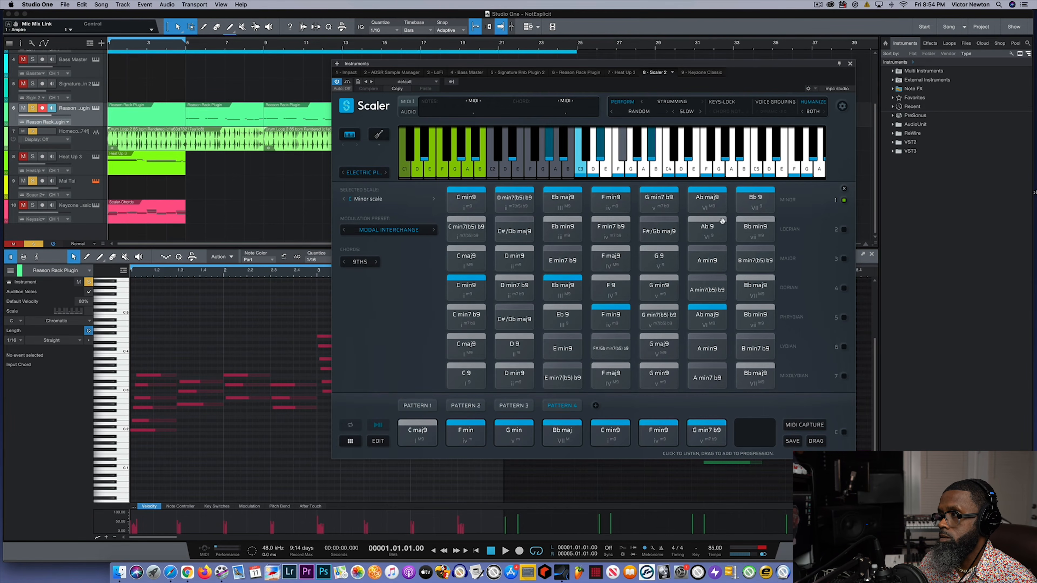
{"action": "left_click", "coordinate": [759, 208]}
{"action": "left_click_drag", "start_coordinate": [759, 208], "coordinate": [747, 430]}
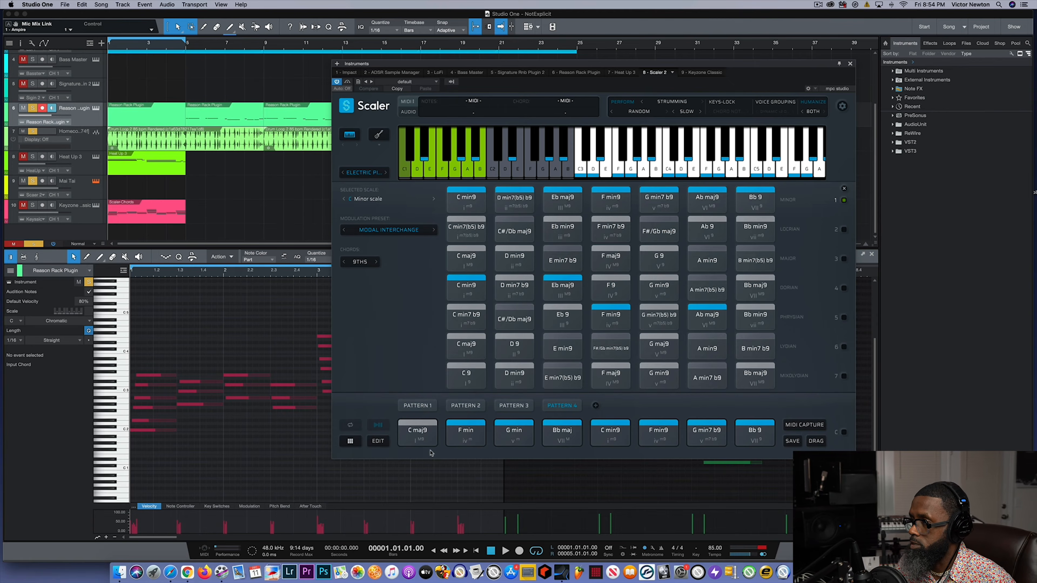
- Play the full eight-chord Pattern 4 with the Studio One transport and stop playback after the last chord
{"action": "left_click", "coordinate": [492, 552]}
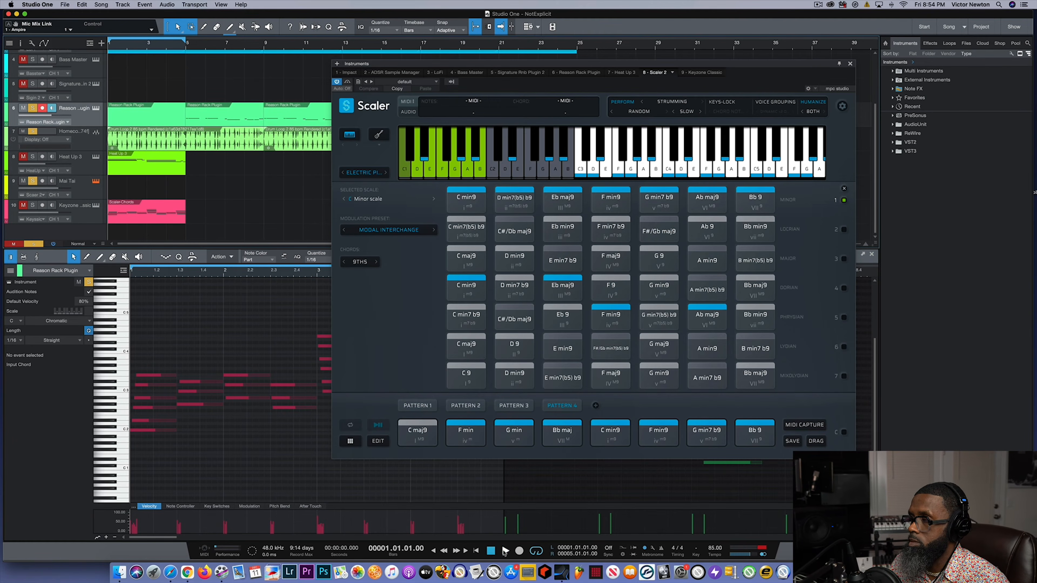
{"action": "left_click", "coordinate": [504, 551]}
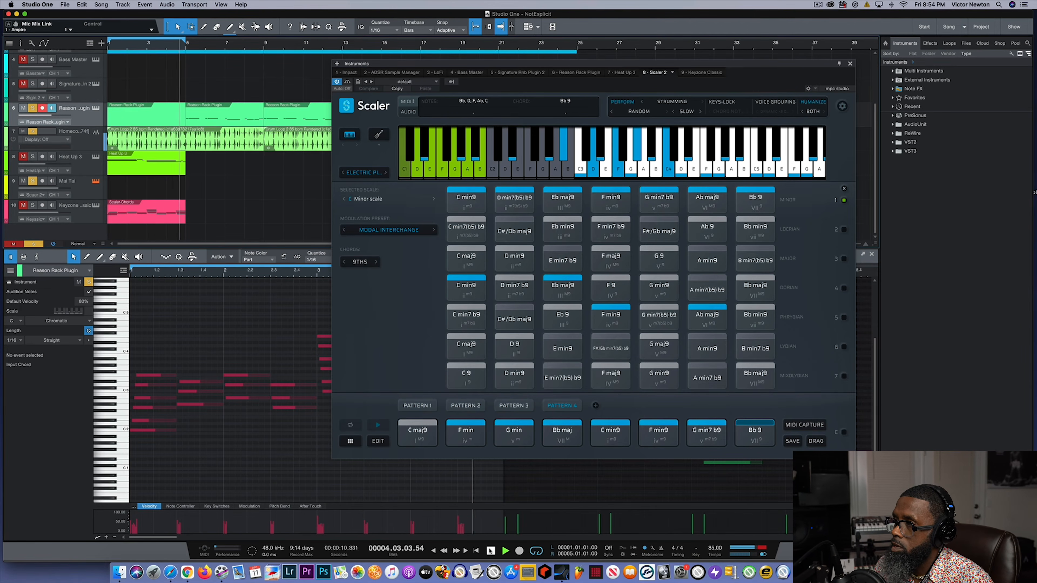
{"action": "left_click", "coordinate": [491, 551]}
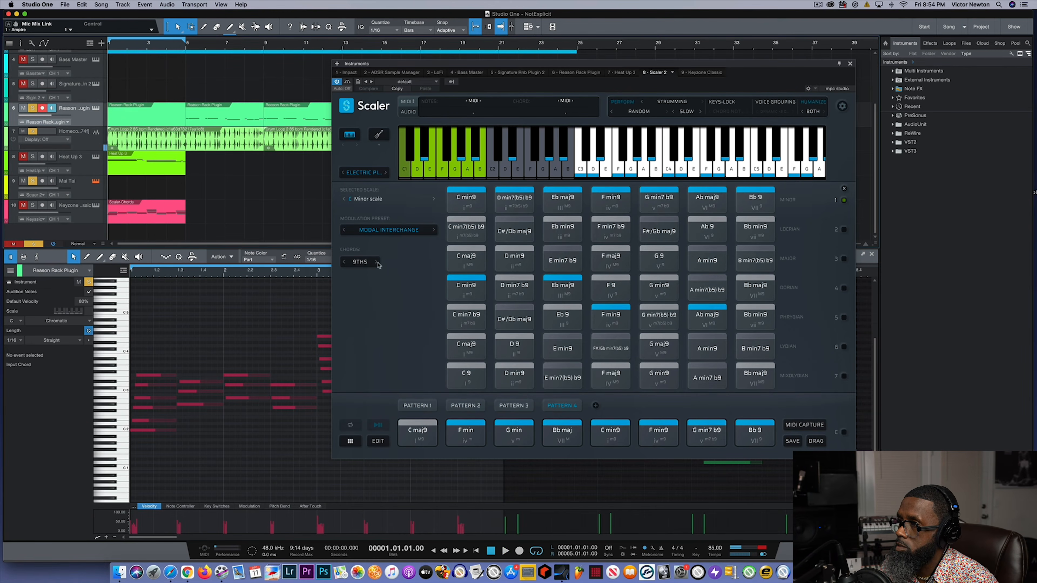
- Switch the modal interchange chords to 7ths, audition C min7, D min7(b5) and C min7(b5), and return the chords to 9ths
{"action": "left_click", "coordinate": [361, 263]}
{"action": "left_click", "coordinate": [364, 285]}
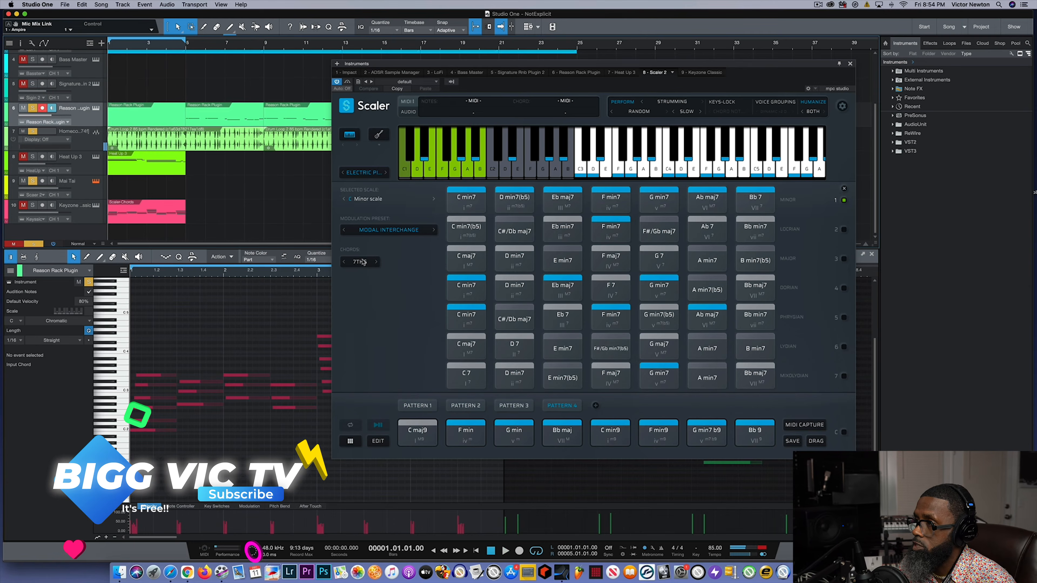
{"action": "left_click", "coordinate": [473, 204]}
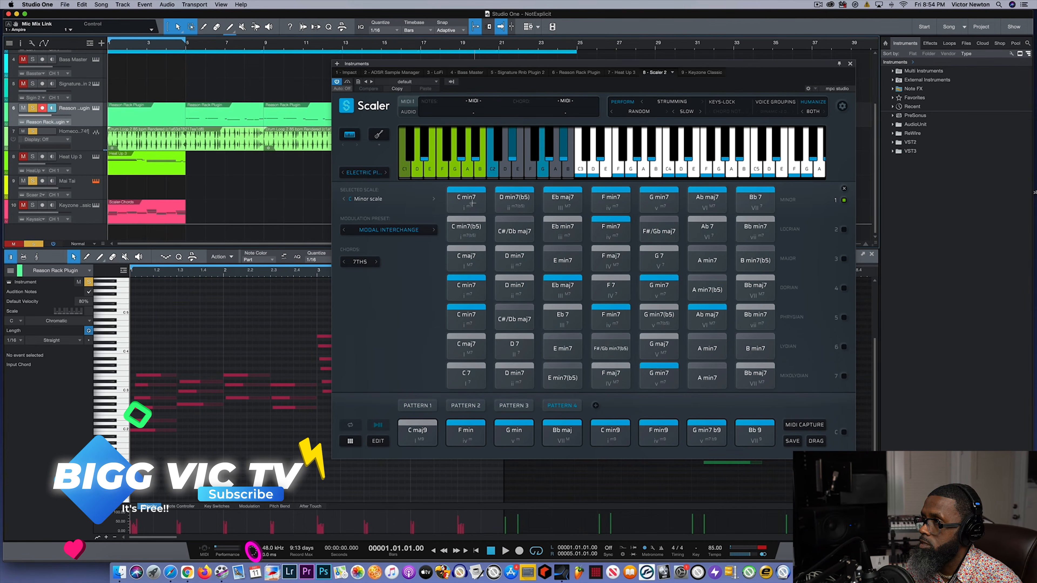
{"action": "left_click", "coordinate": [525, 201]}
{"action": "left_click", "coordinate": [467, 229]}
{"action": "left_click", "coordinate": [360, 261]}
{"action": "left_click", "coordinate": [359, 278]}
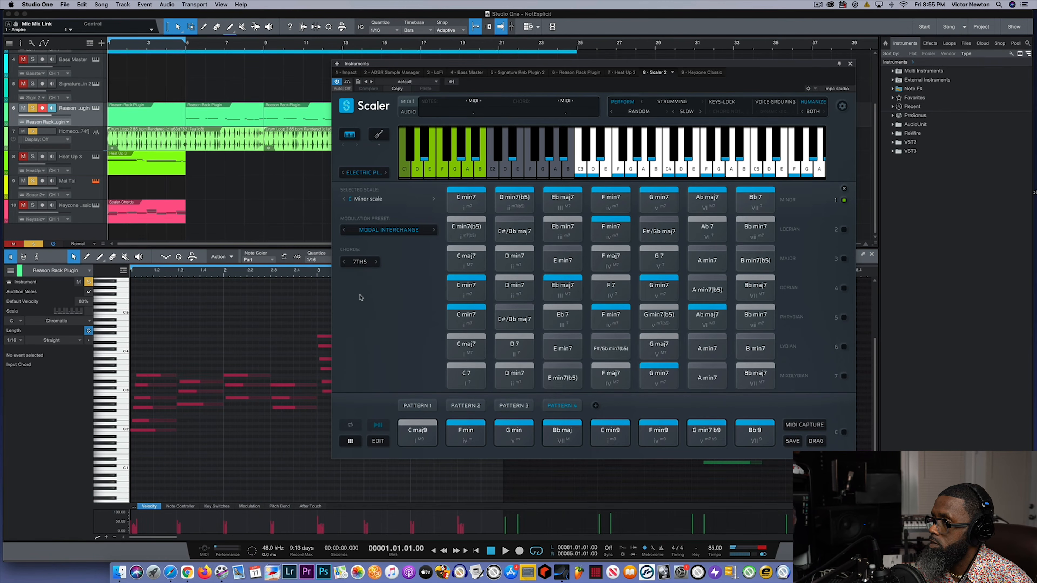
- Play the Pattern 4 chords one by one from C maj9 to G min7 b9
{"action": "left_click", "coordinate": [422, 436]}
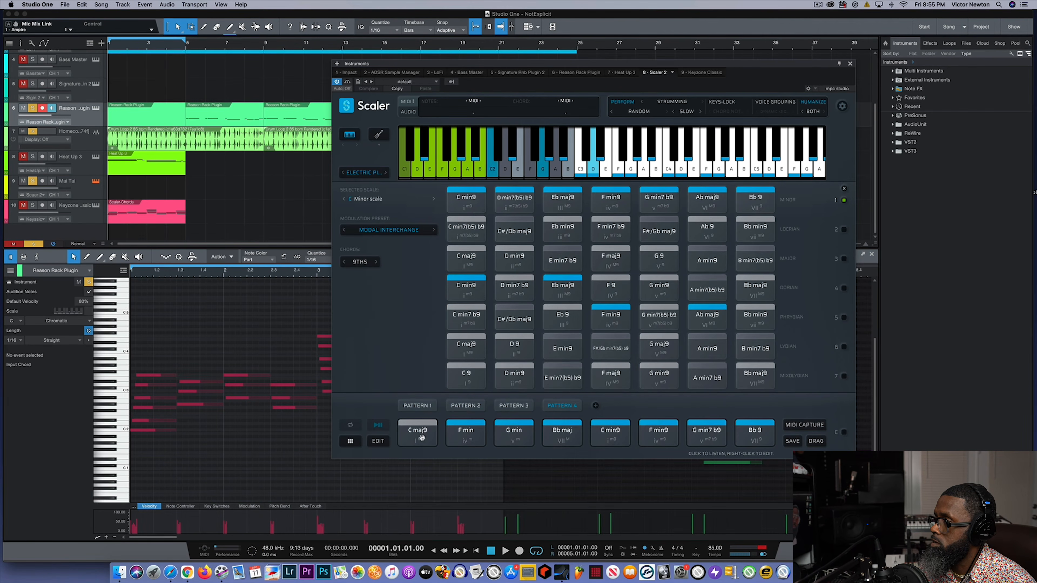
{"action": "left_click", "coordinate": [465, 436]}
{"action": "left_click", "coordinate": [510, 433]}
{"action": "left_click", "coordinate": [562, 432]}
{"action": "left_click", "coordinate": [612, 434]}
{"action": "left_click", "coordinate": [658, 433]}
{"action": "left_click", "coordinate": [701, 432]}
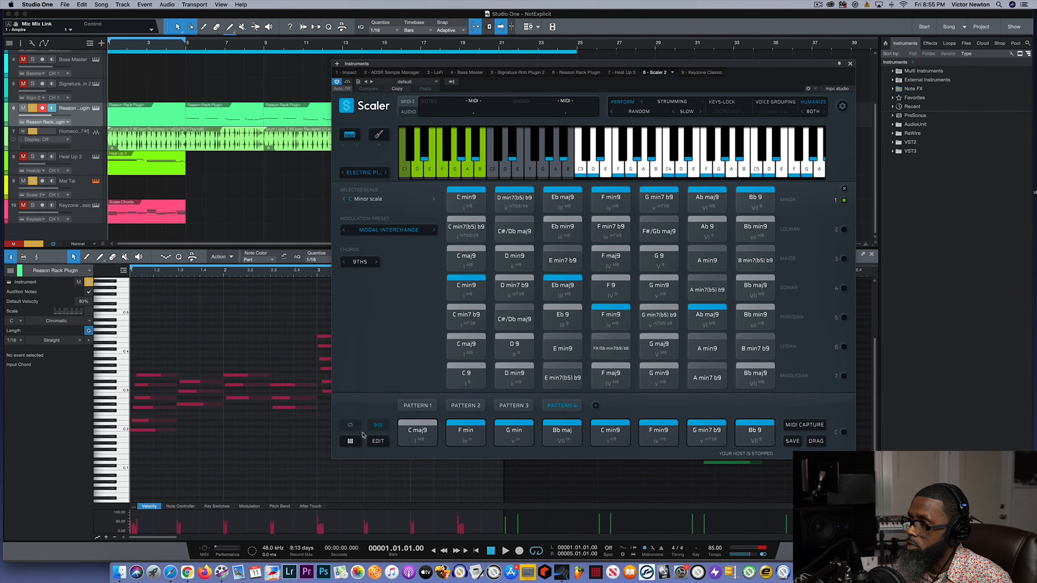
- Open the chord voicings editor for Pattern 4 and audition F min
{"action": "left_click", "coordinate": [378, 441]}
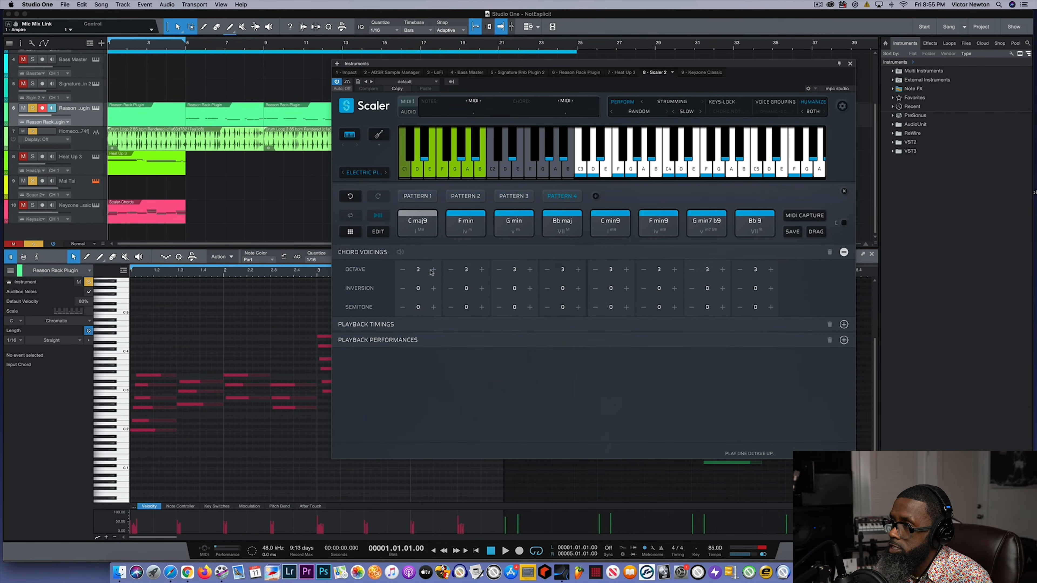
{"action": "left_click", "coordinate": [468, 228]}
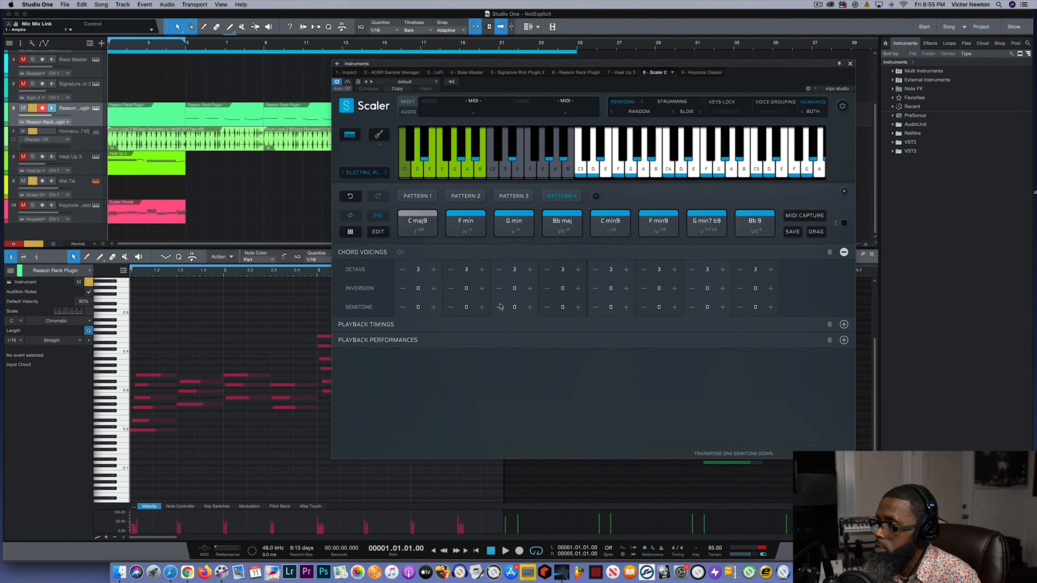
{"action": "left_click", "coordinate": [469, 224]}
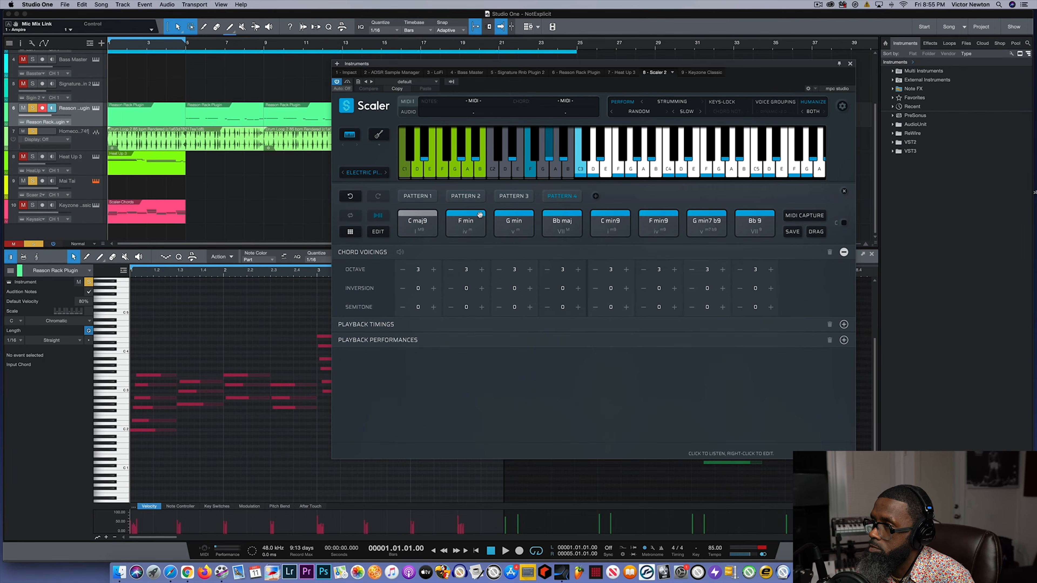
- Try F min at octave 4, compare it with C maj9, and set F min back to octave 3
{"action": "left_click", "coordinate": [451, 270]}
{"action": "left_click", "coordinate": [481, 270]}
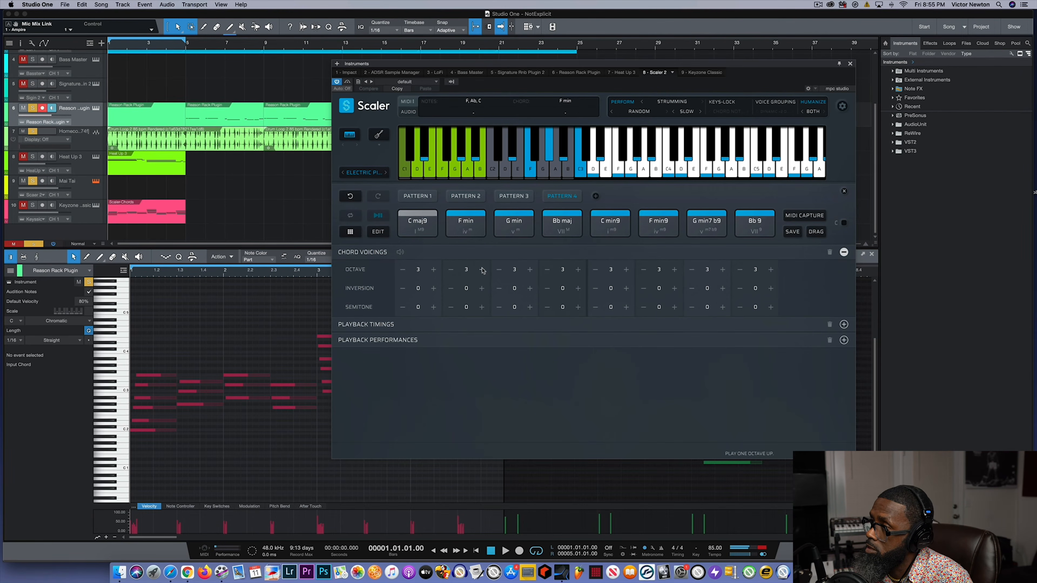
{"action": "left_click", "coordinate": [481, 270]}
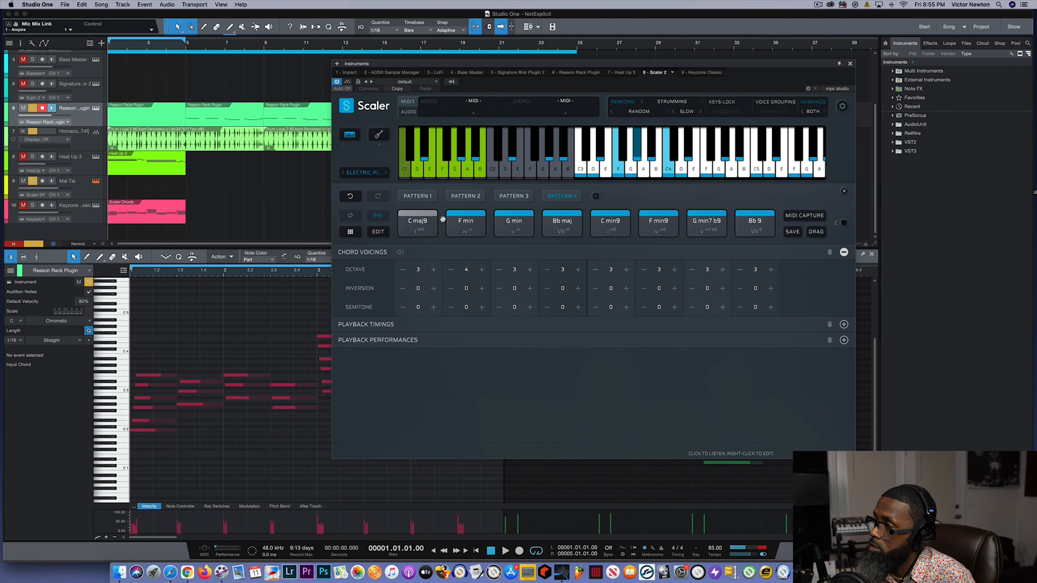
{"action": "left_click", "coordinate": [406, 221]}
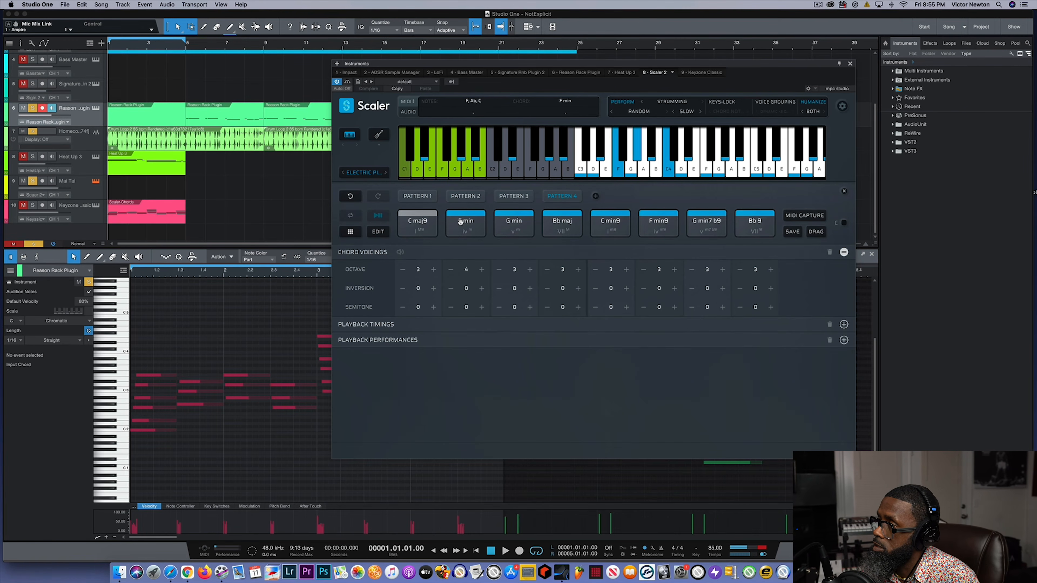
{"action": "left_click", "coordinate": [451, 270]}
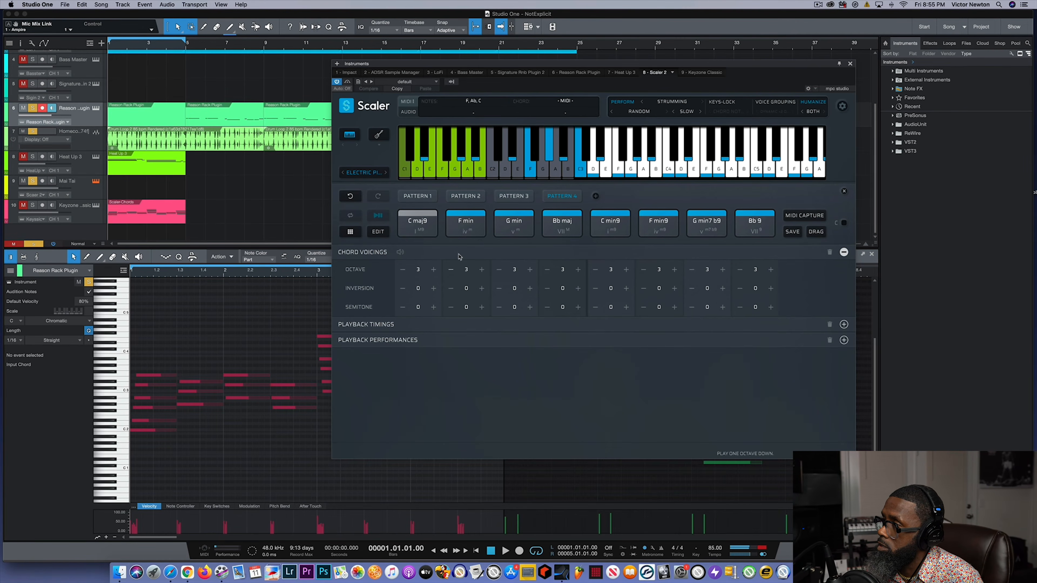
{"action": "left_click", "coordinate": [463, 230]}
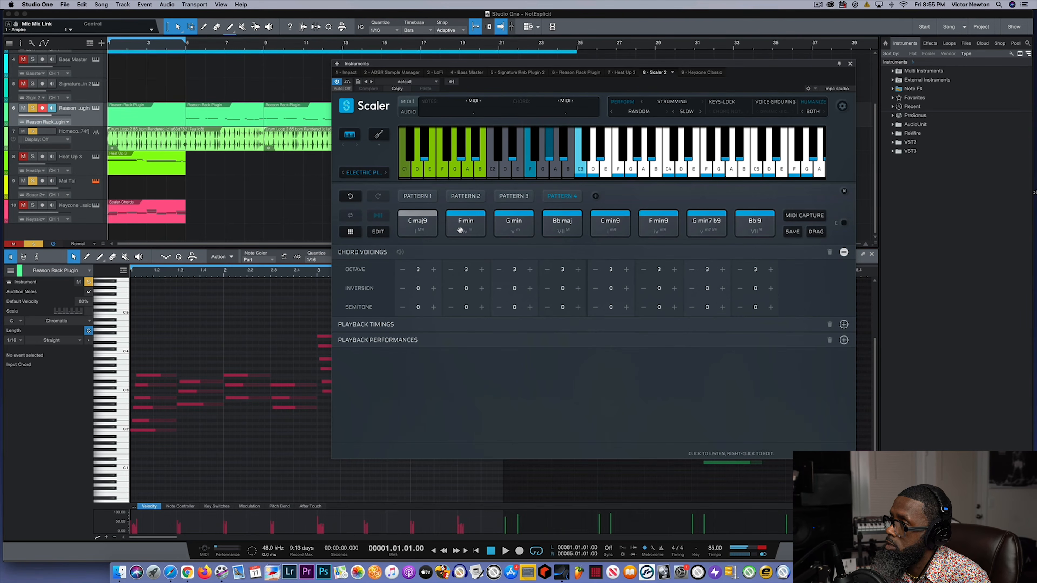
- Audition Bb maj in Pattern 4 and set its octave to 4
{"action": "left_click", "coordinate": [560, 230]}
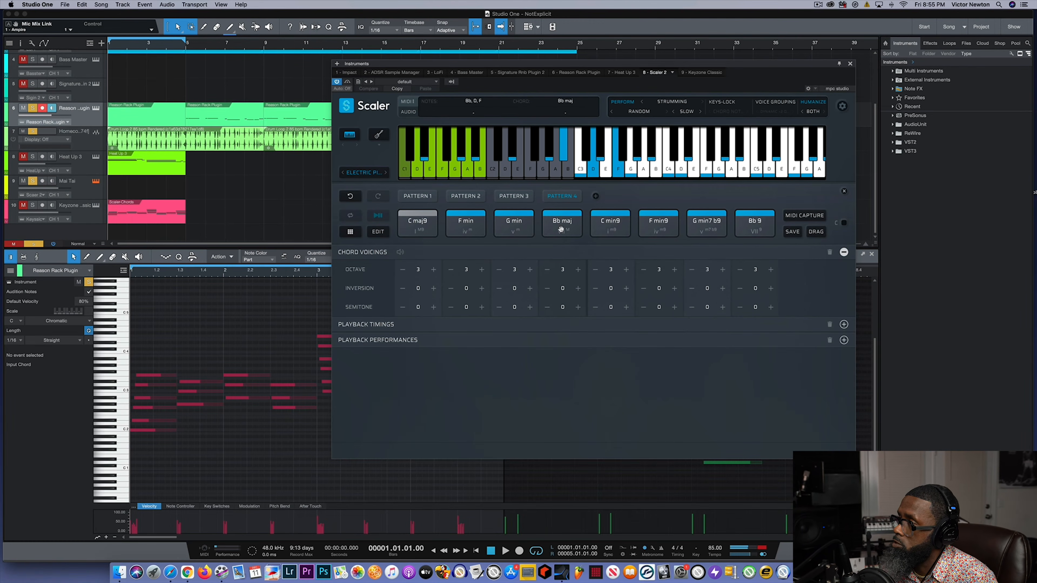
{"action": "left_click", "coordinate": [547, 270]}
{"action": "scroll", "coordinate": [566, 223], "scroll_direction": "up", "scroll_amount": 2}
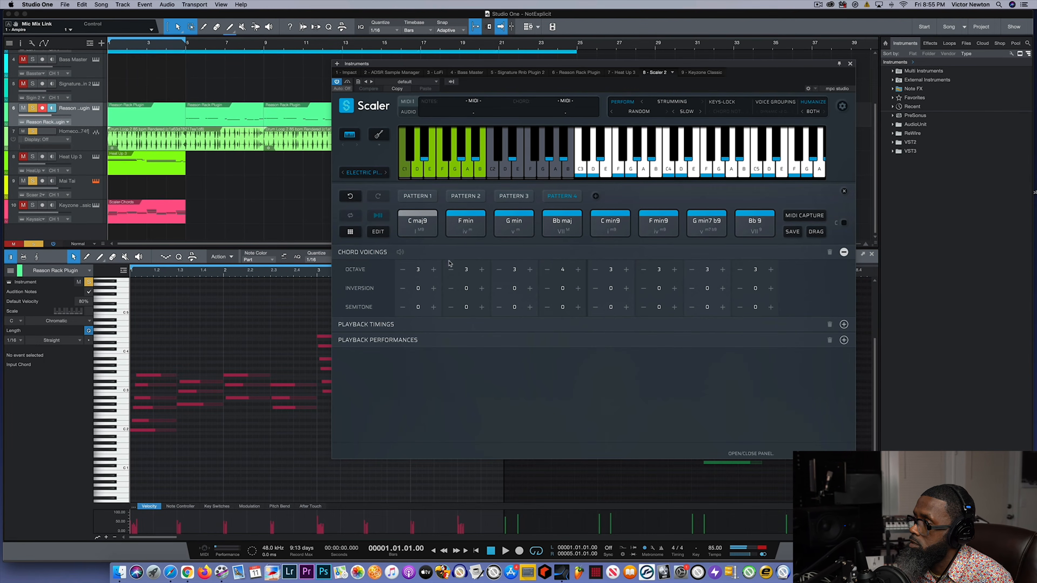
- Play Pattern 4 with the revised voicing from the song start and stop playback at the last chord
{"action": "left_click", "coordinate": [497, 550]}
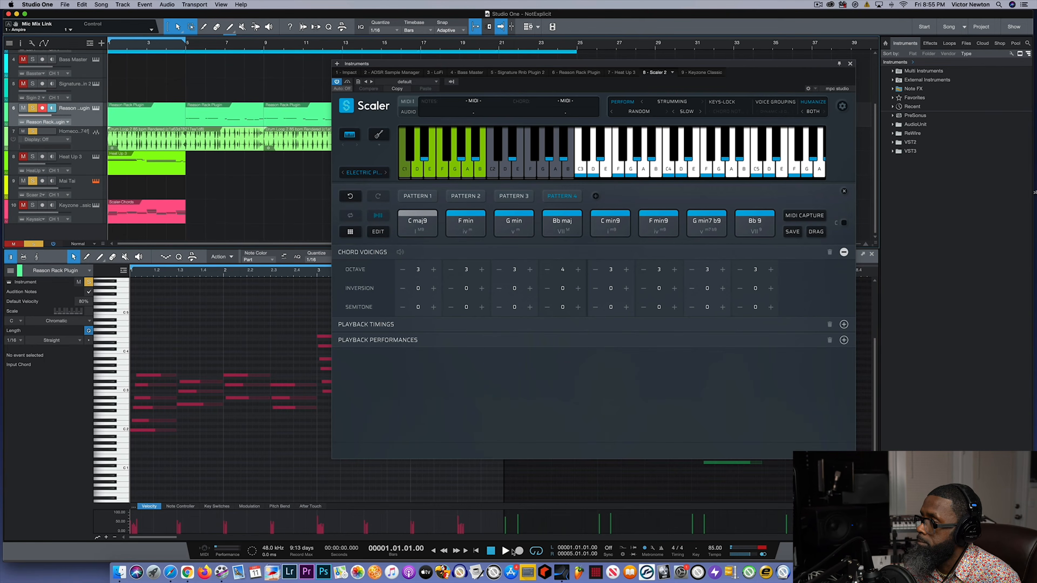
{"action": "left_click", "coordinate": [506, 551]}
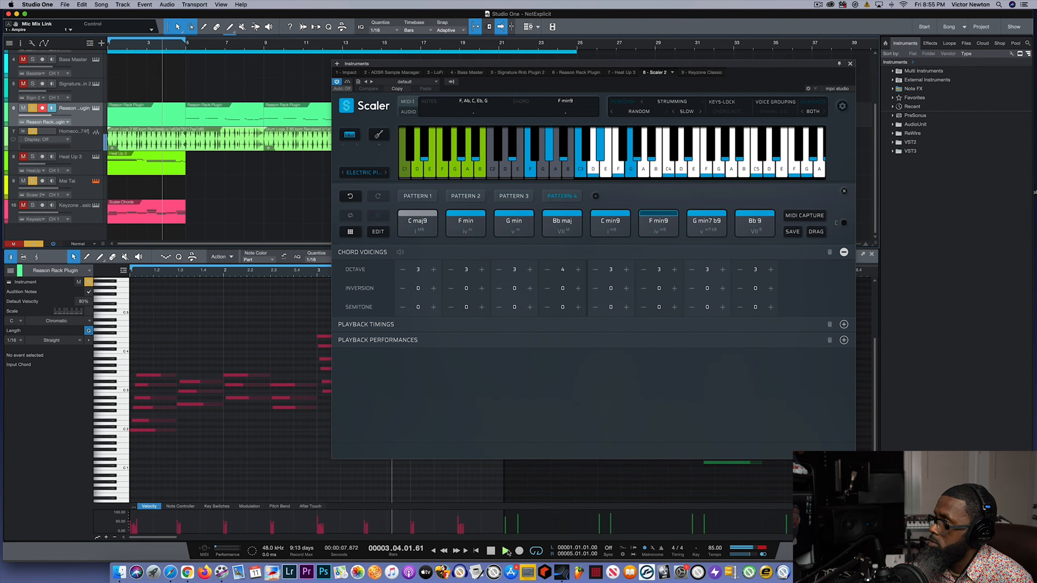
{"action": "left_click", "coordinate": [490, 551]}
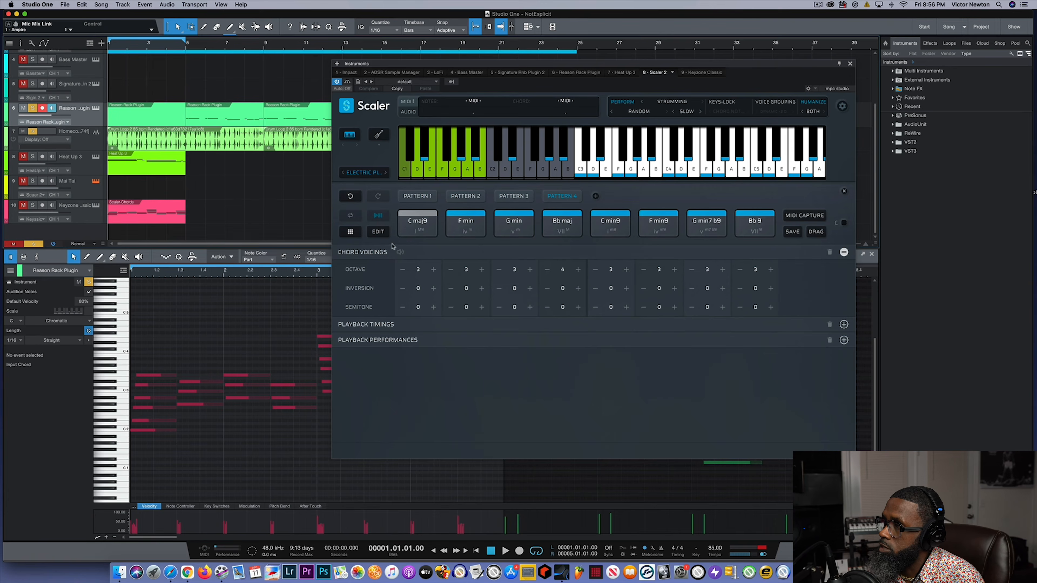
- Close the voicings editor, export Pattern 4 as MIDI onto the Keyzone Classic track at bar 5, and close the instrument window
{"action": "left_click", "coordinate": [377, 232]}
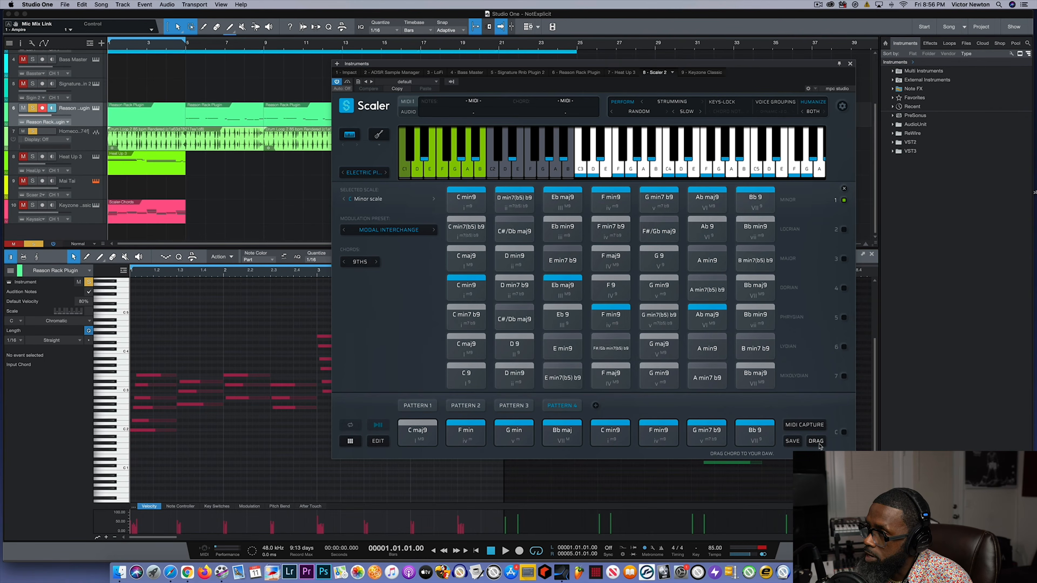
{"action": "left_click_drag", "start_coordinate": [400, 248], "coordinate": [204, 210]}
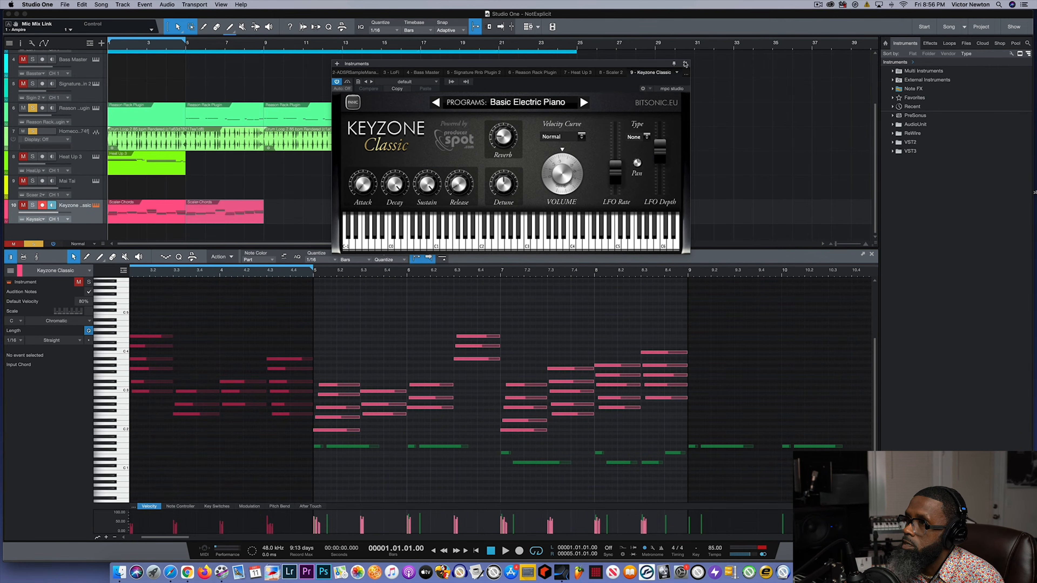
{"action": "left_click", "coordinate": [685, 64]}
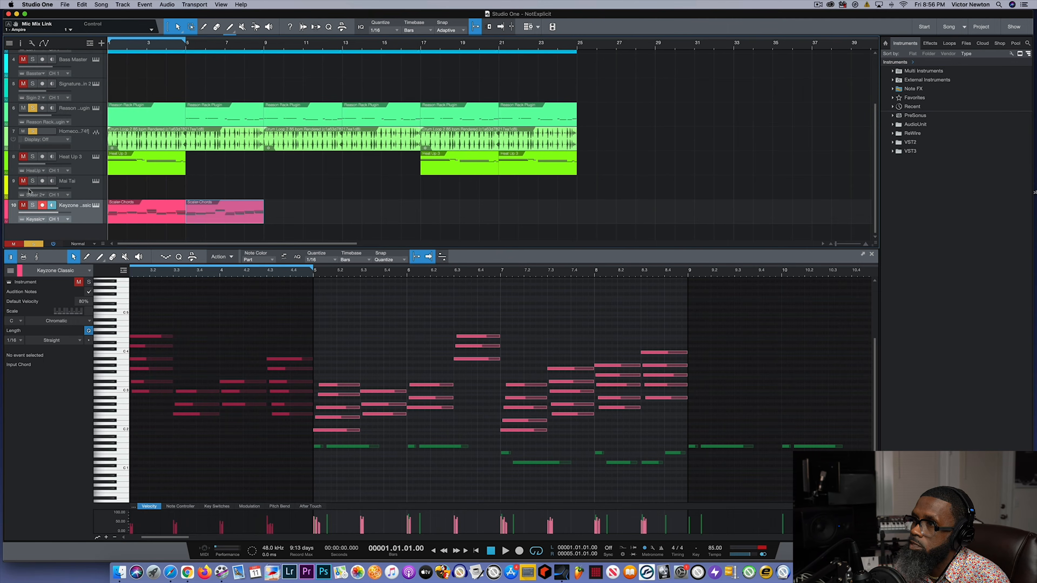
- Solo and unmute the Keyzone Classic track and play the song with the loop end extended to bar 9
{"action": "left_click", "coordinate": [33, 206]}
{"action": "left_click", "coordinate": [24, 206]}
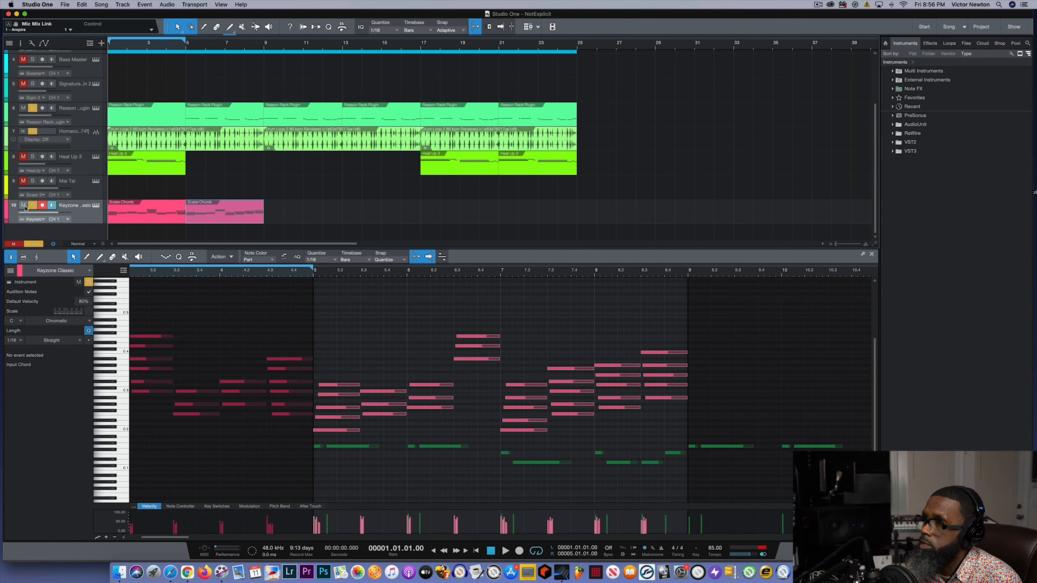
{"action": "left_click", "coordinate": [492, 551]}
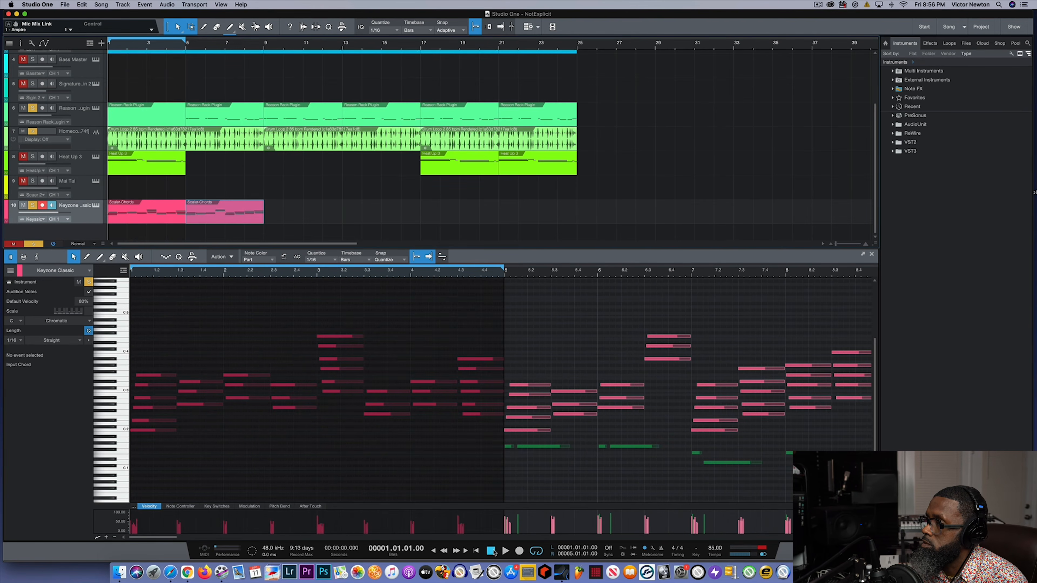
{"action": "left_click", "coordinate": [505, 551]}
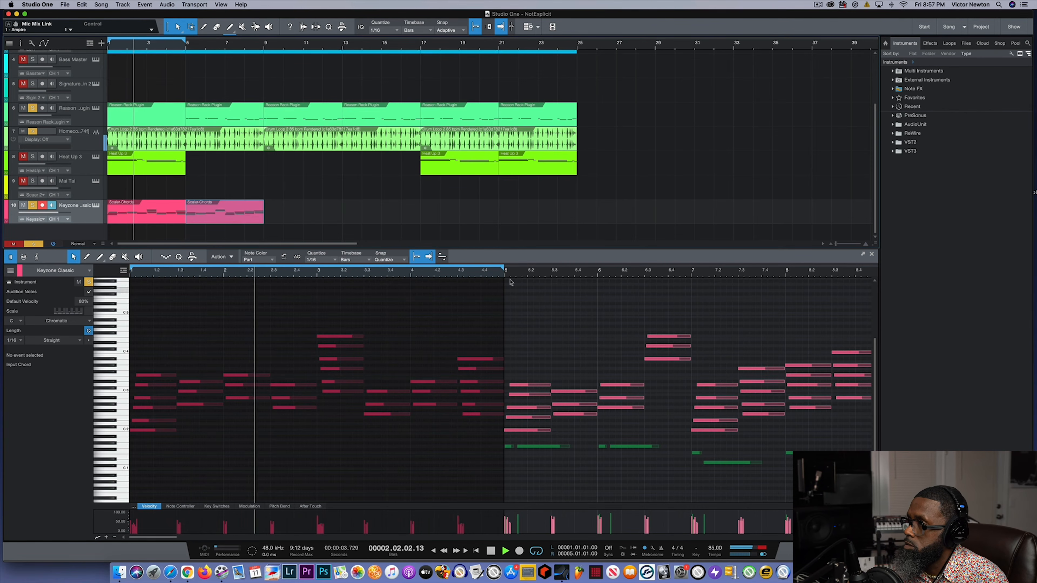
{"action": "mouse_move", "coordinate": [502, 266]}
{"action": "left_mouse_down"}
{"action": "mouse_move", "coordinate": [837, 269]}
{"action": "mouse_move", "coordinate": [873, 284]}
{"action": "left_mouse_up"}
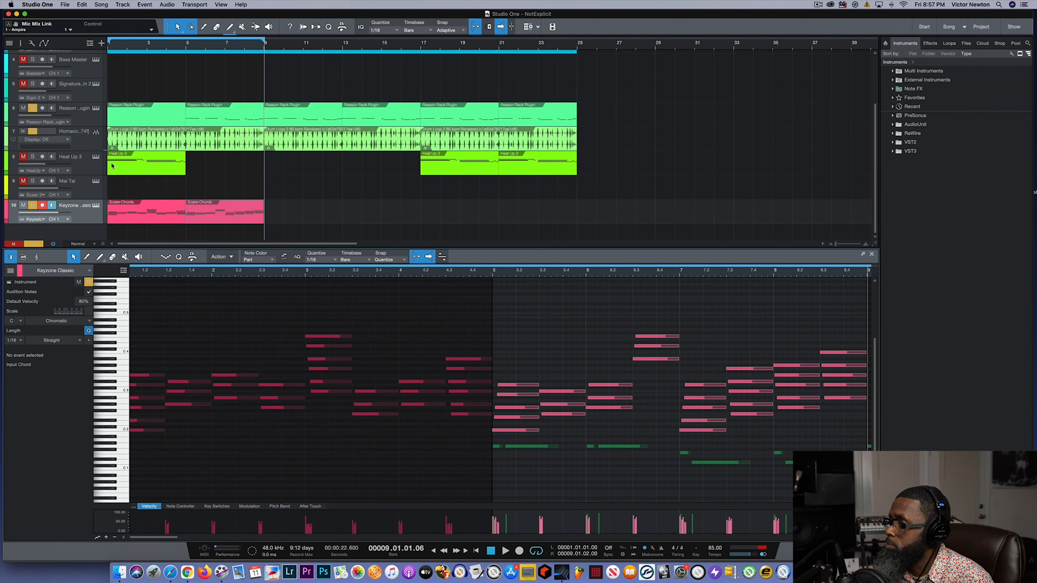
- Select the Reason Rack Plugin notes beneath the chords from bar 5 to bar 9 and return the playhead to the song start
{"action": "left_click_drag", "start_coordinate": [492, 438], "coordinate": [870, 483]}
{"action": "scroll", "coordinate": [470, 474], "scroll_direction": "left", "scroll_amount": 15}
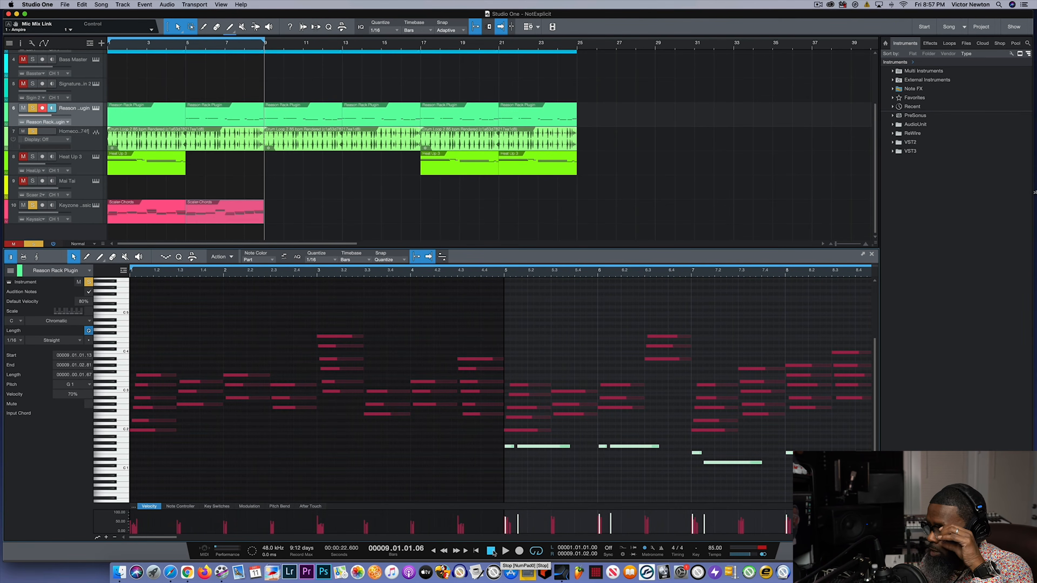
{"action": "left_click", "coordinate": [491, 551]}
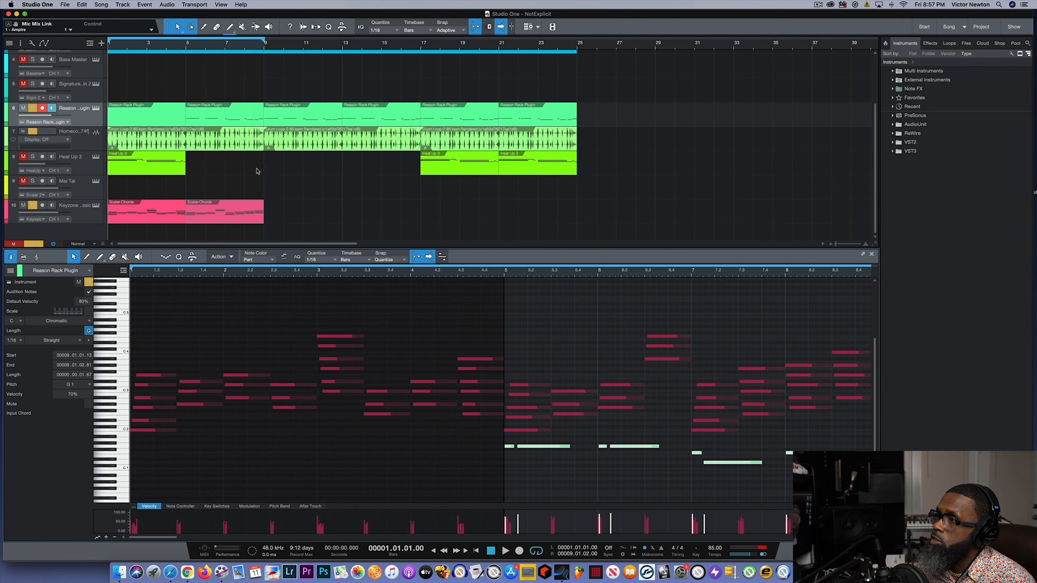
- Reopen Scaler 2 from the Mai Tai track and solo that track to hear its chords
{"action": "scroll", "coordinate": [257, 171], "scroll_direction": "up", "scroll_amount": 2}
{"action": "scroll", "coordinate": [257, 171], "scroll_direction": "down", "scroll_amount": 2}
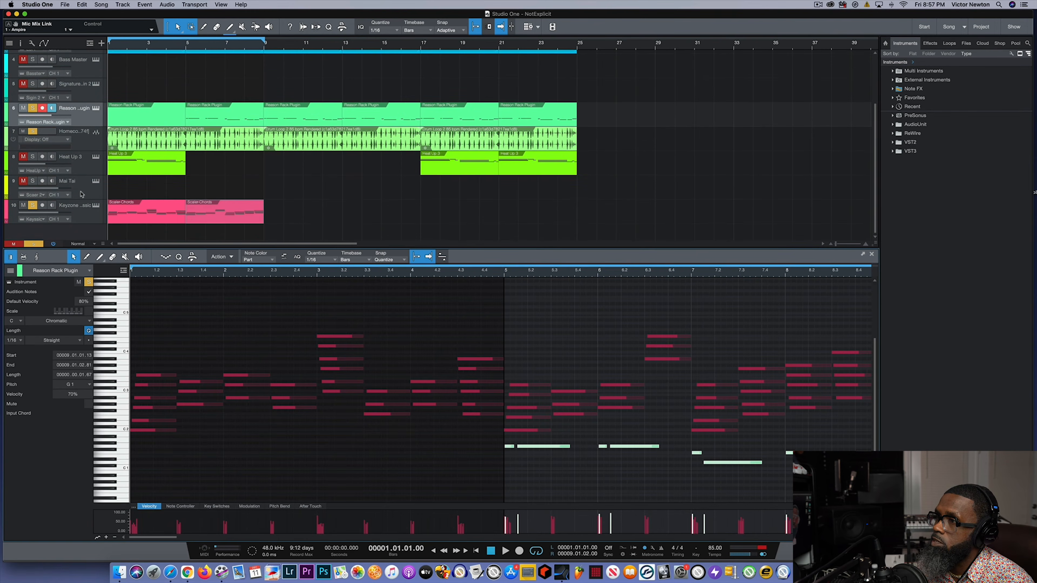
{"action": "left_click", "coordinate": [95, 184]}
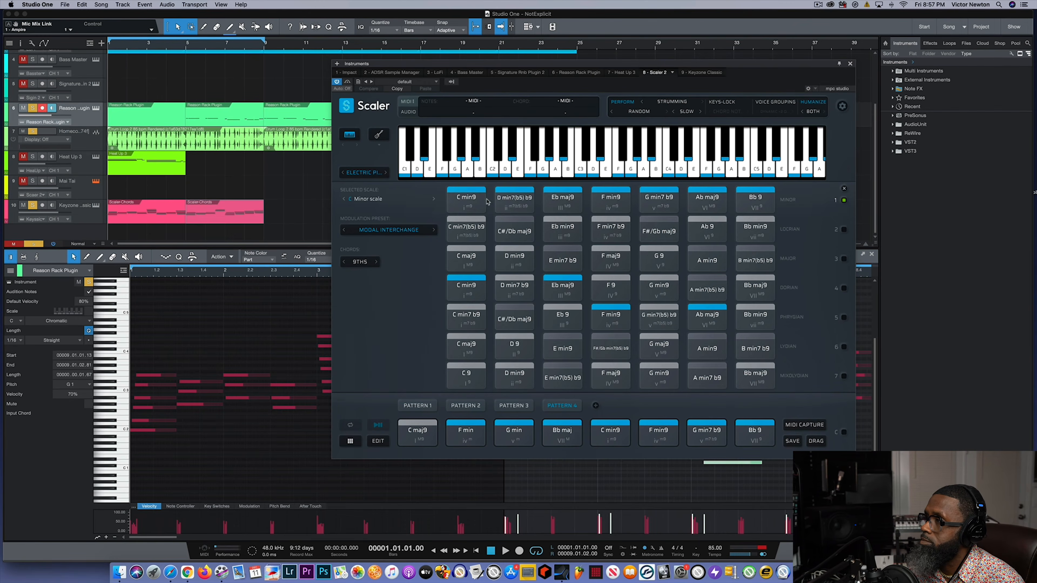
{"action": "left_click", "coordinate": [477, 206]}
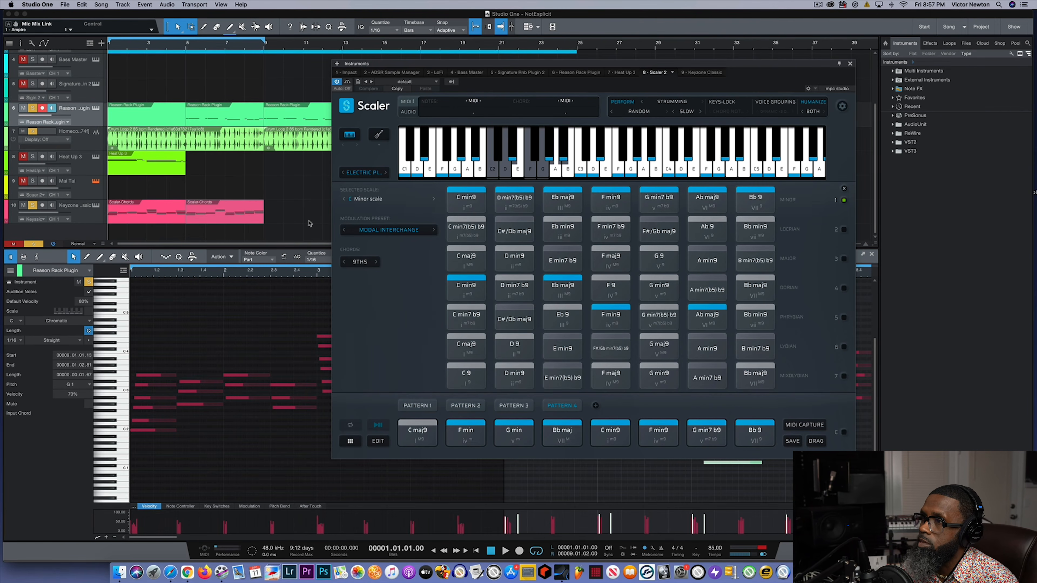
{"action": "left_click", "coordinate": [32, 180]}
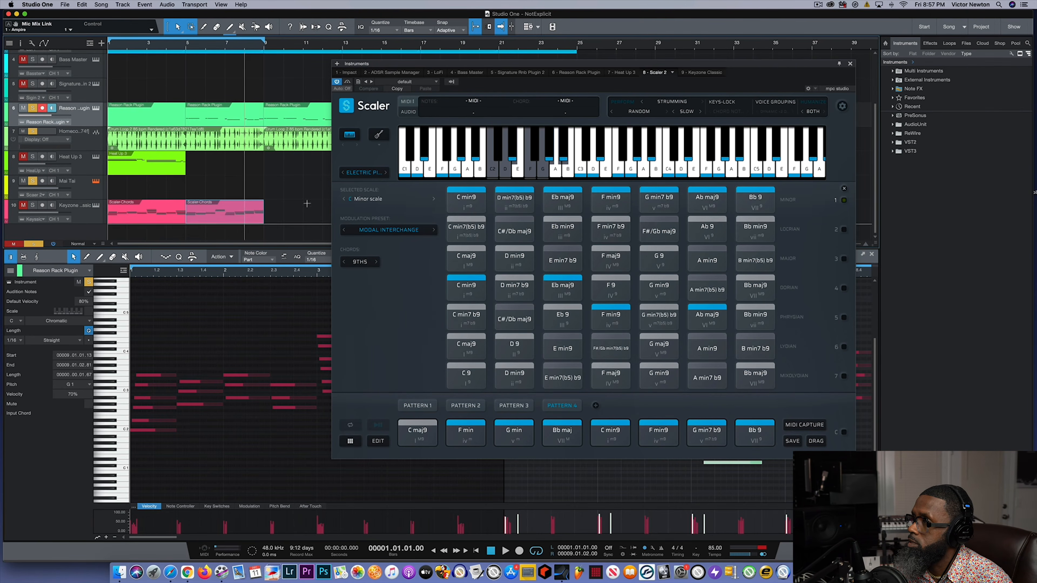
- Audition the Minor row's chords from D min7(b5) b9 through Bb 9
{"action": "left_click", "coordinate": [526, 201]}
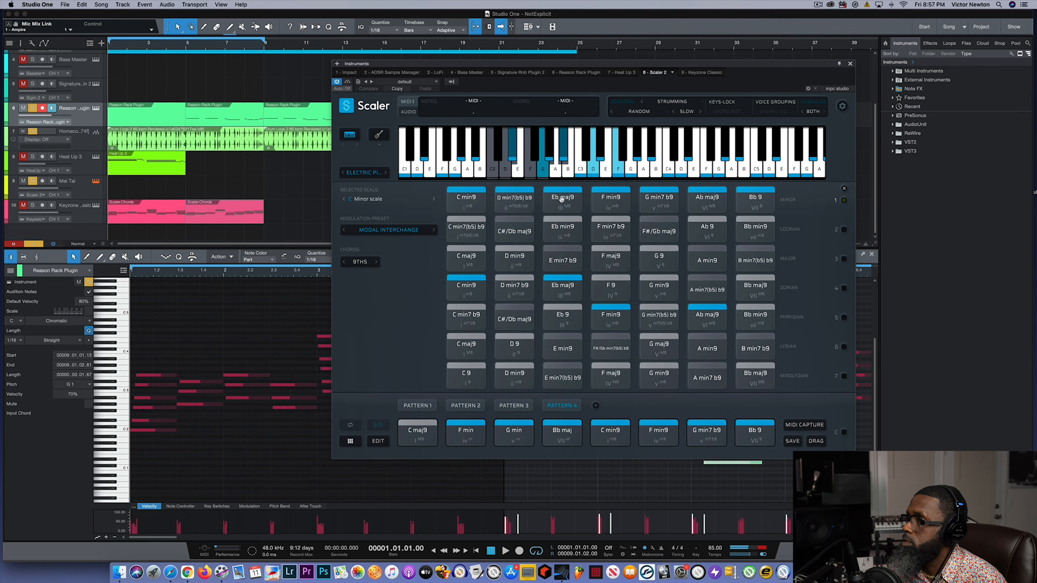
{"action": "left_click", "coordinate": [608, 199]}
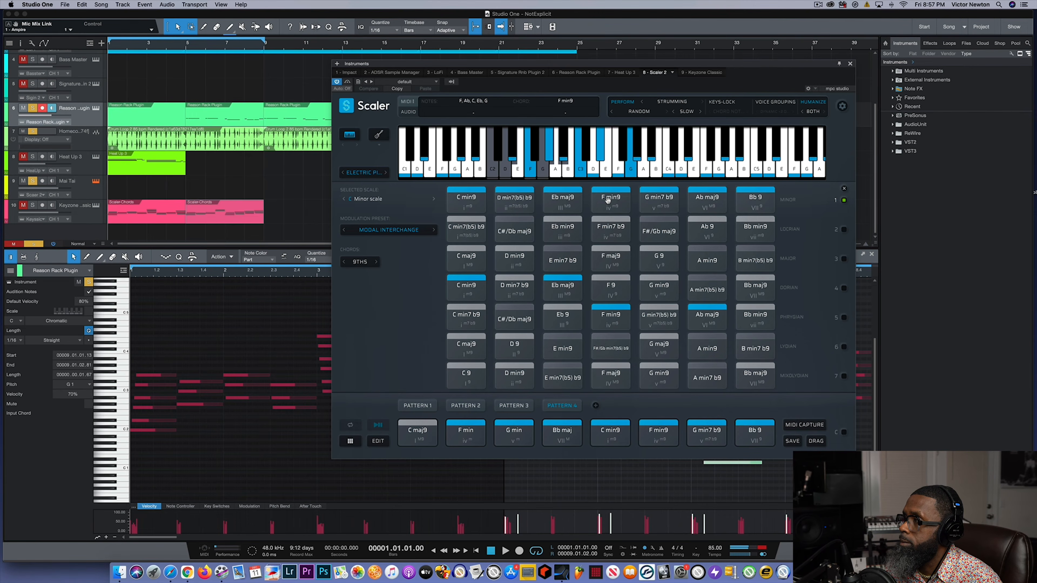
{"action": "left_click", "coordinate": [660, 201]}
{"action": "left_click", "coordinate": [712, 202]}
{"action": "left_click", "coordinate": [751, 203]}
- Audition the highlighted shared chords: Dorian Eb maj9, Phrygian F min9 and Ab maj9, and Dorian C min9
{"action": "left_click", "coordinate": [557, 287]}
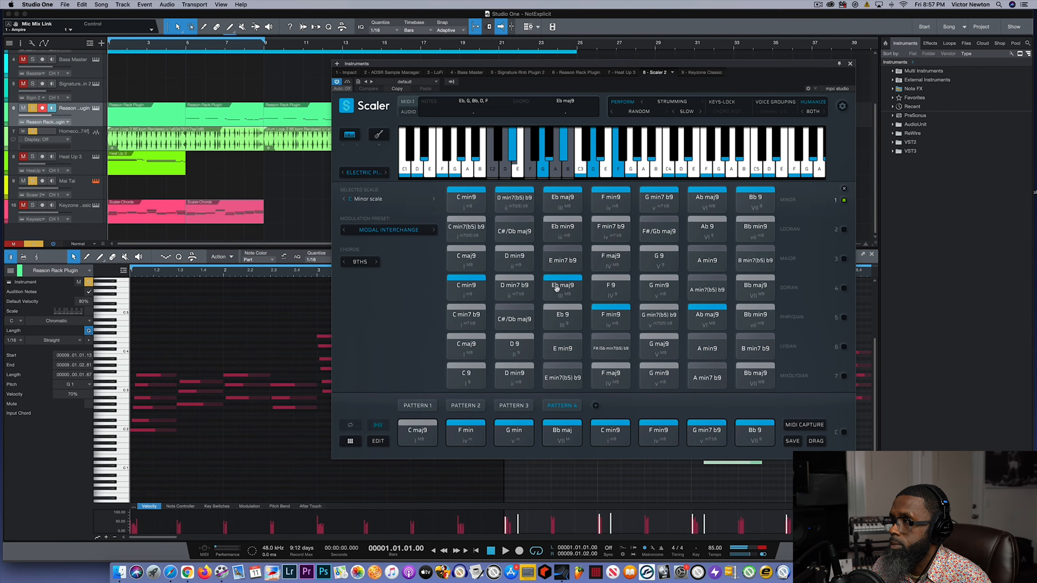
{"action": "left_click", "coordinate": [608, 314]}
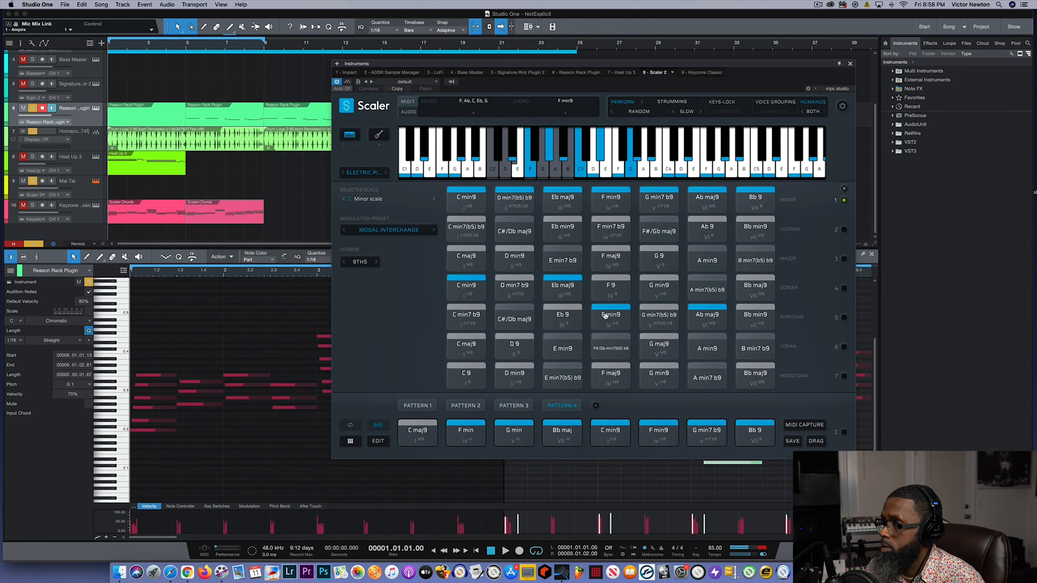
{"action": "left_click", "coordinate": [707, 320]}
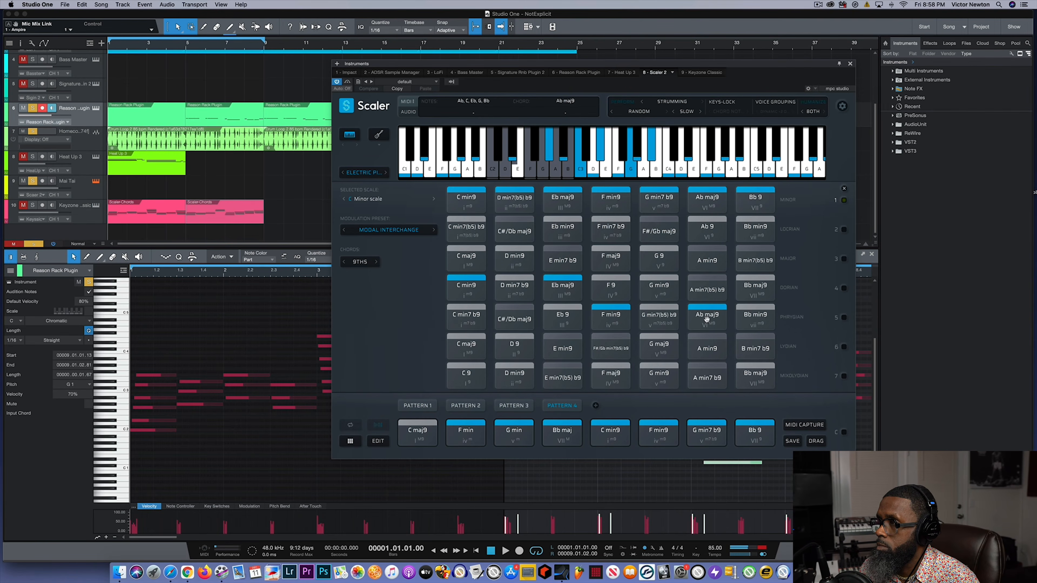
{"action": "left_click", "coordinate": [475, 285]}
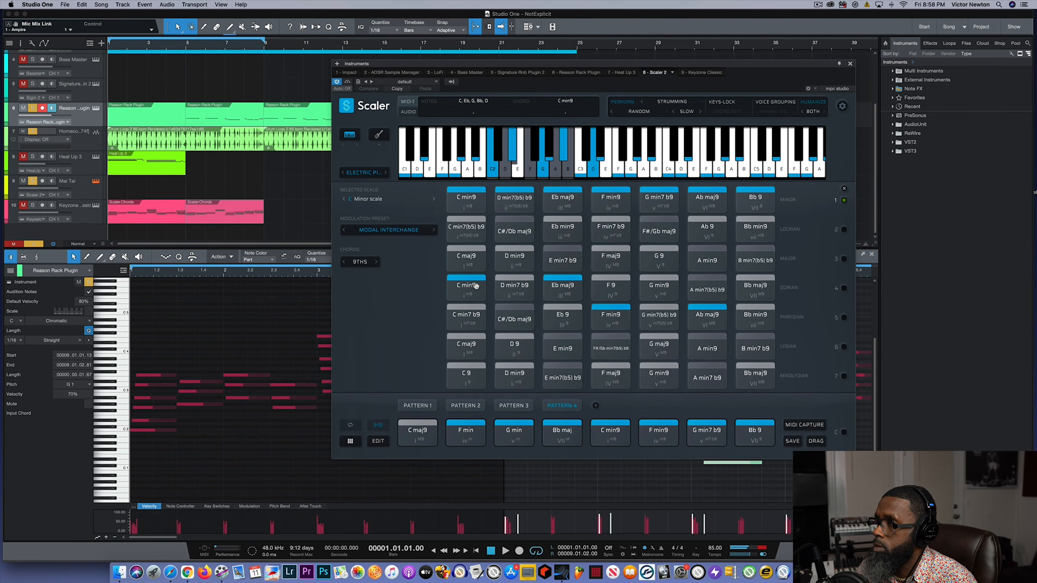
- Open the list of modulation presets for the selected C minor scale
{"action": "left_click", "coordinate": [389, 230]}
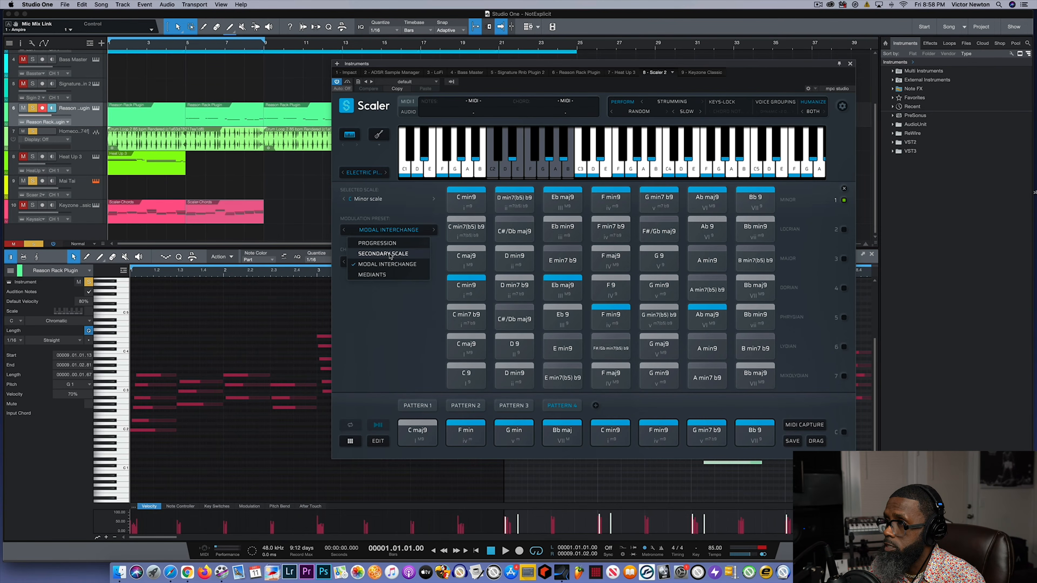